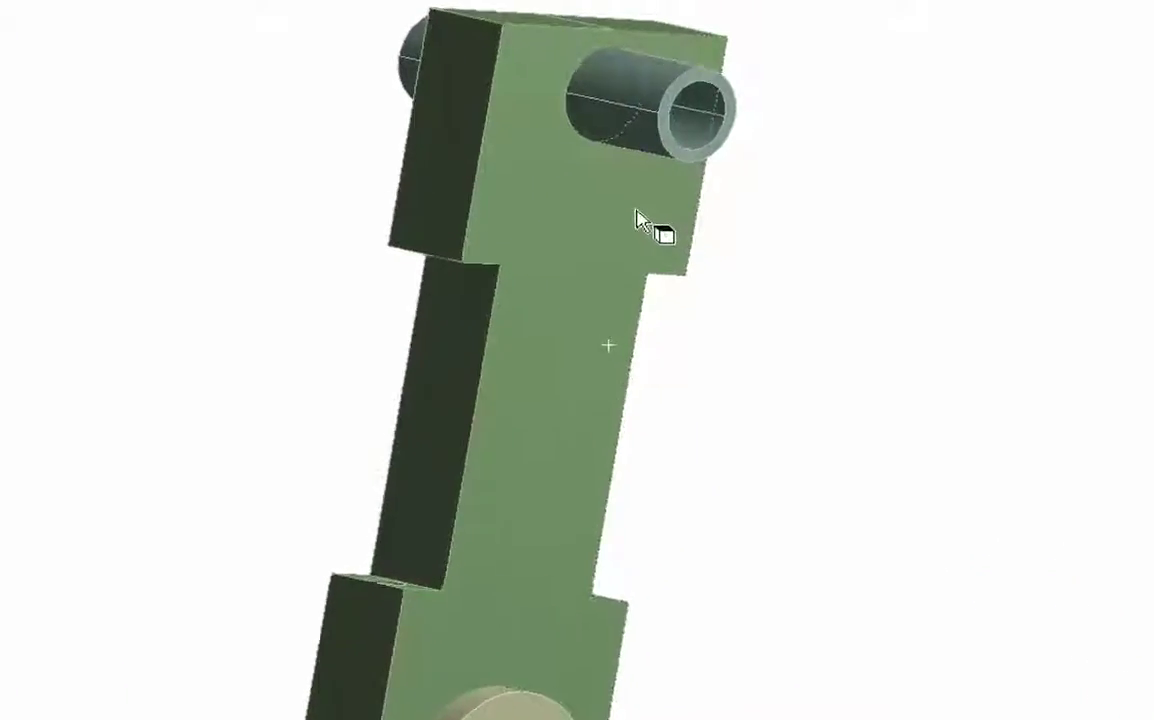
Select a face of the connecting rod and bring up its context menu to reach the contacts.
left_click(638, 225)
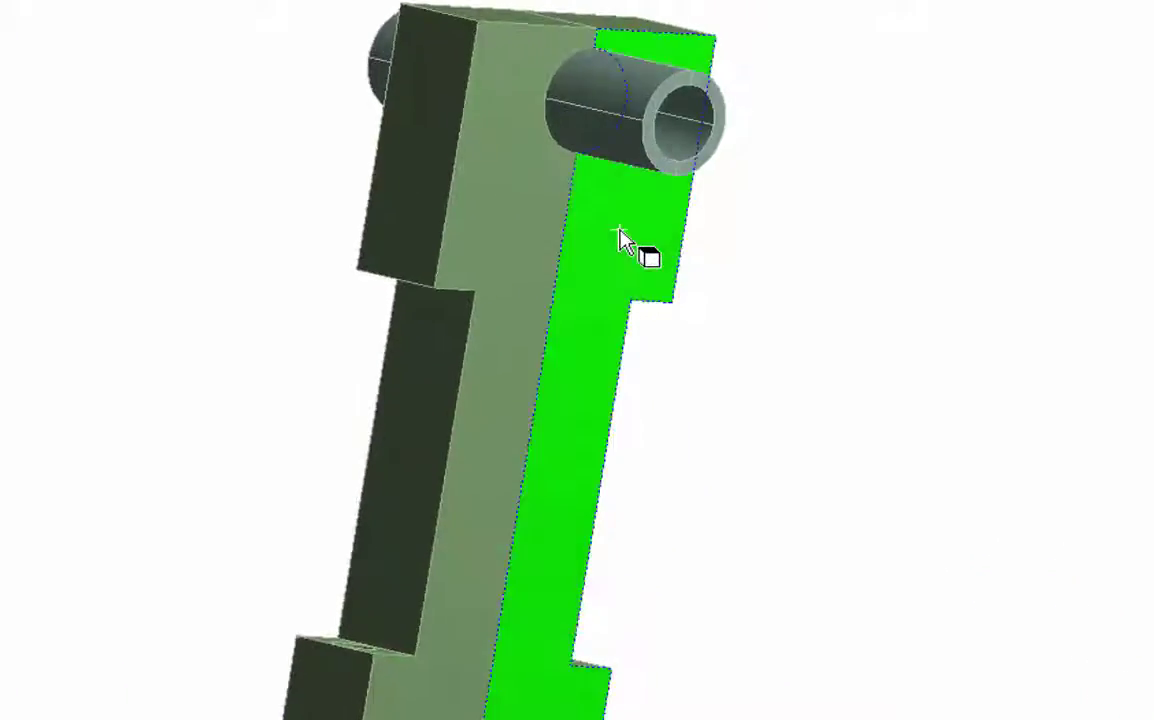
right_click(632, 228)
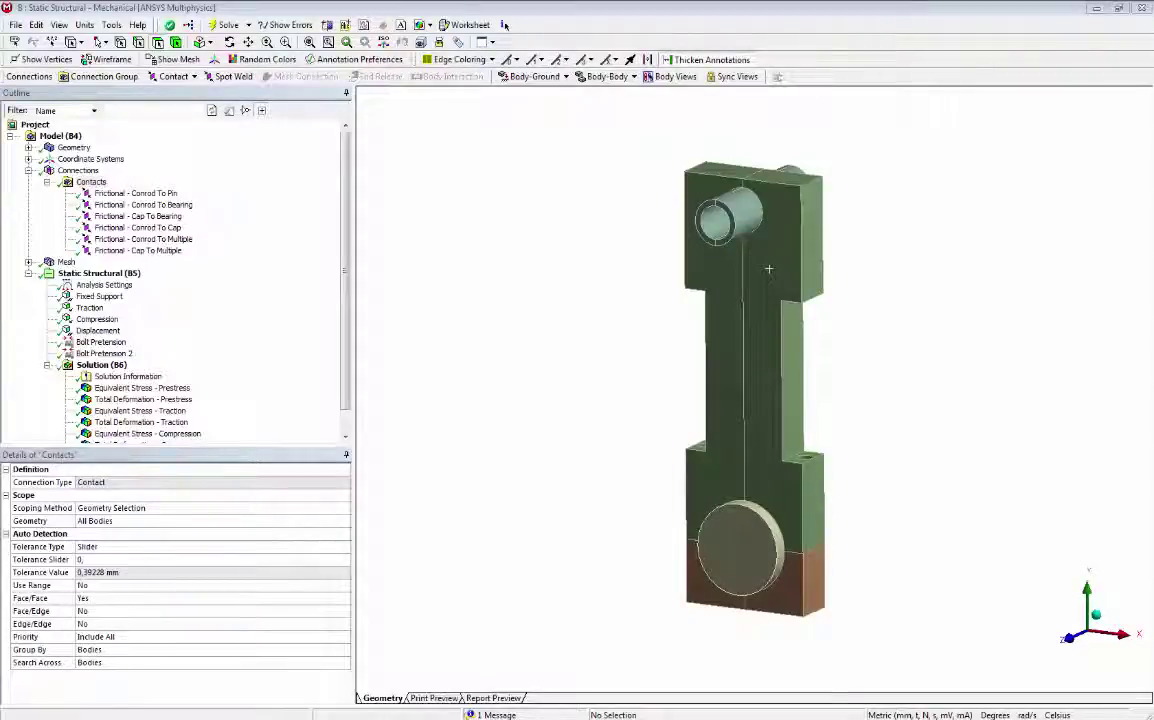
Review the Conrod To Pin, Conrod To Bearing, Cap To Bearing, Conrod To Cap, Conrod To Multiple and Cap To Multiple contacts.
left_click(141, 194)
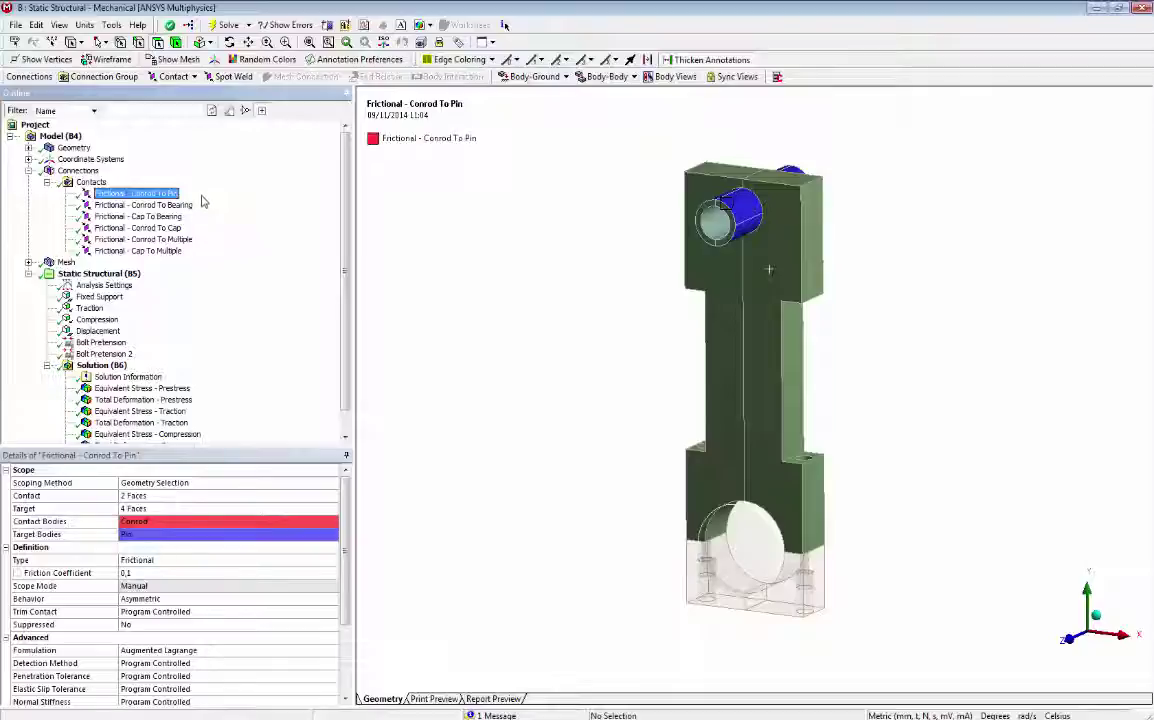
left_click(172, 205)
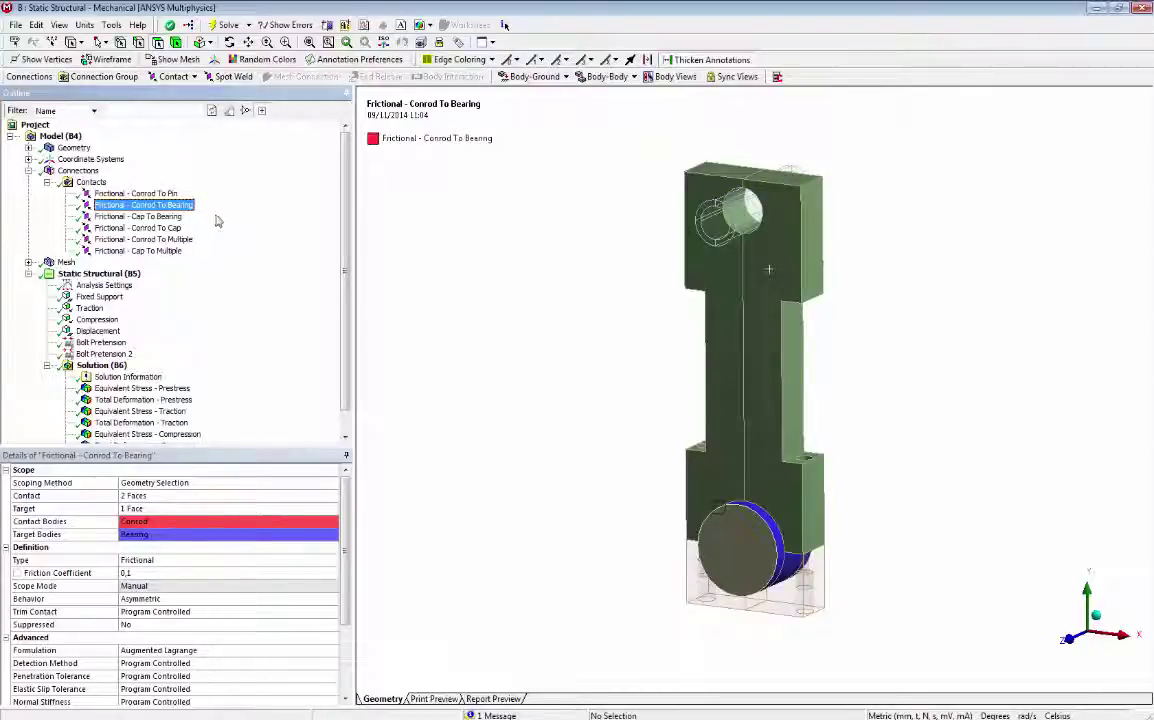
key("Down")
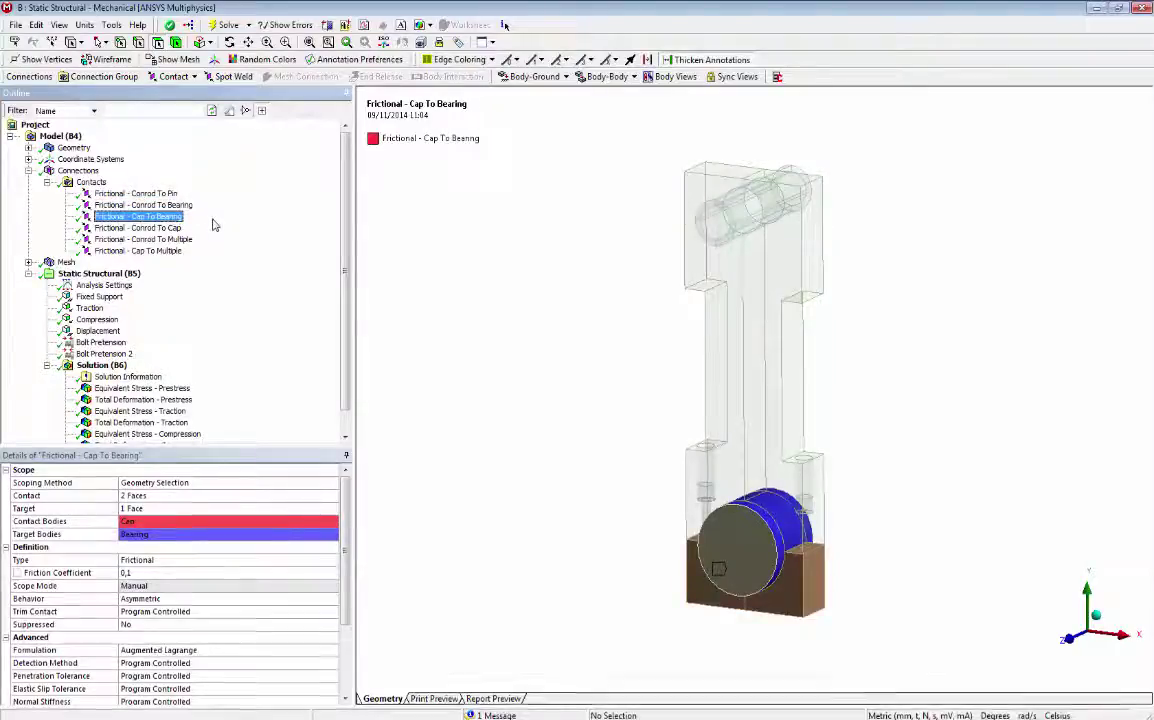
key("Down")
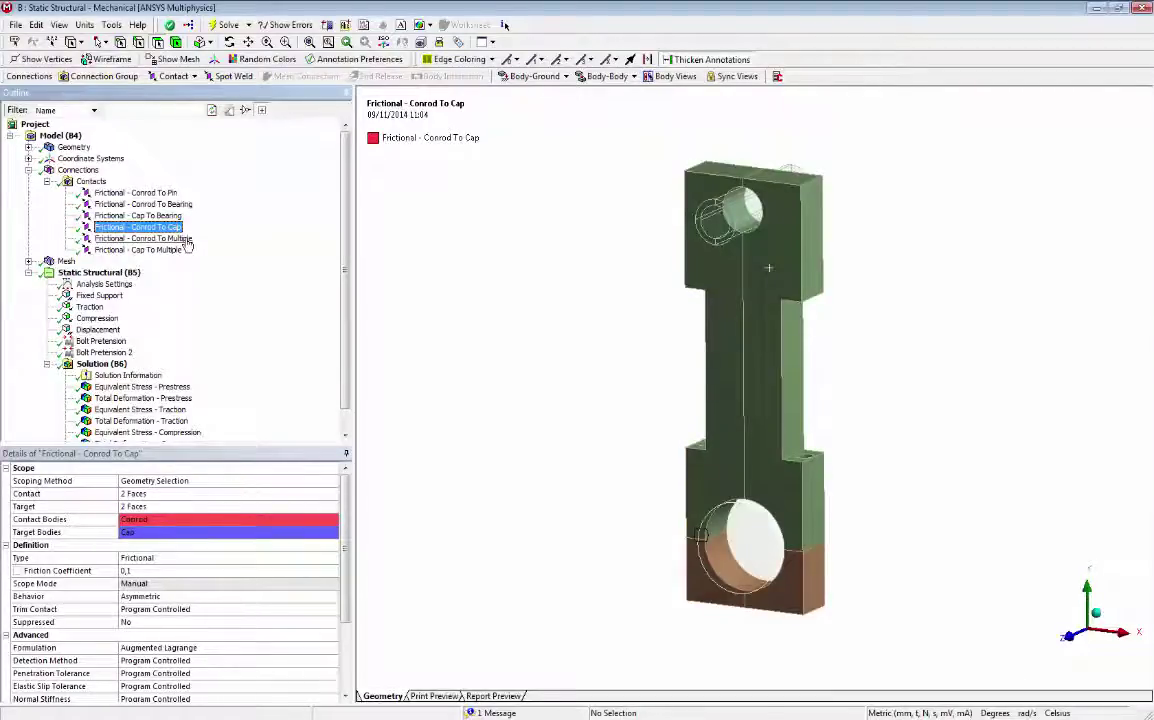
left_click(190, 239)
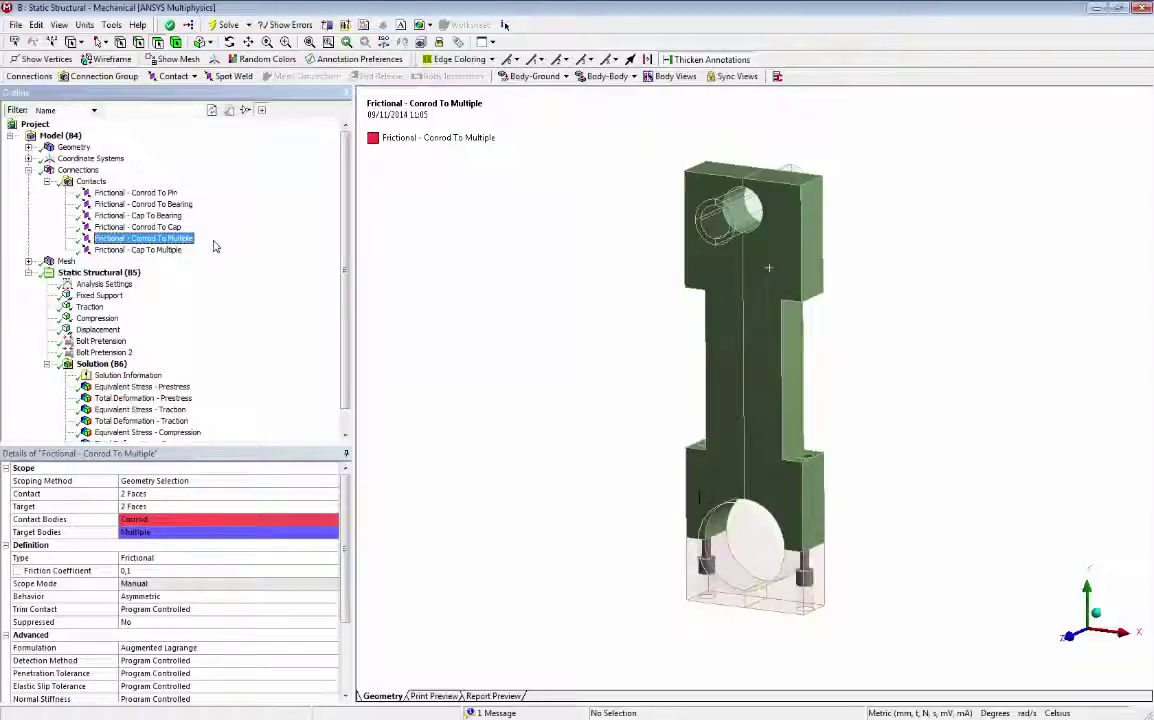
left_click(175, 250)
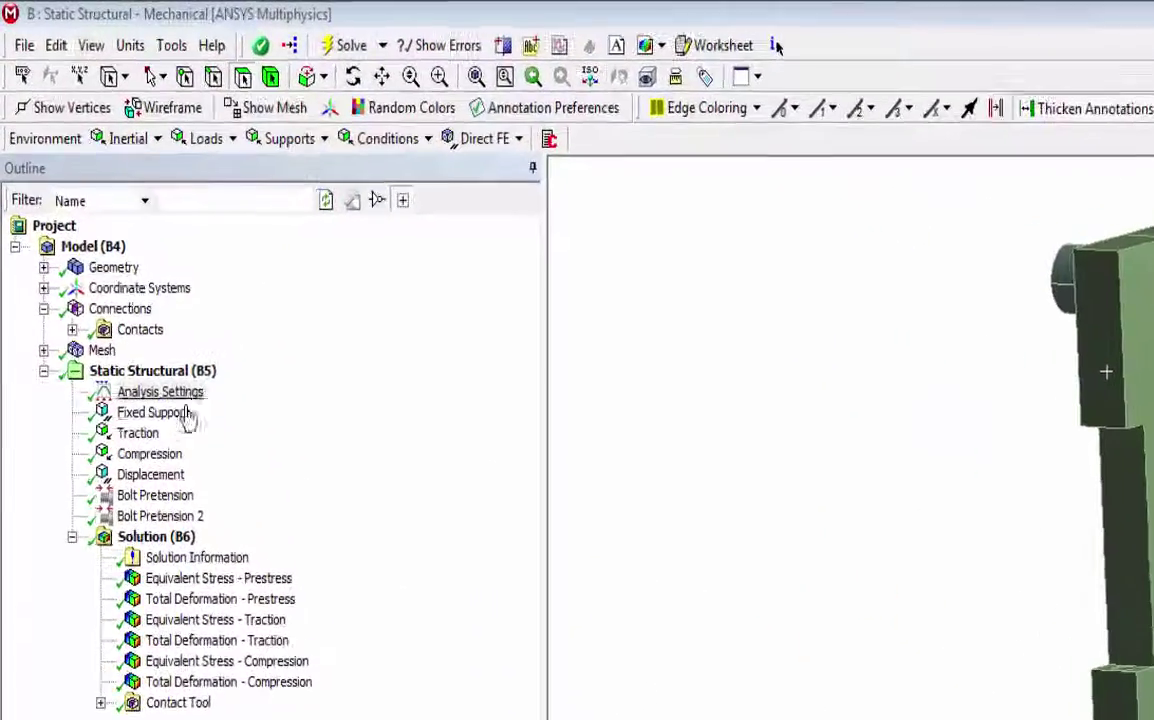
left_click(186, 414)
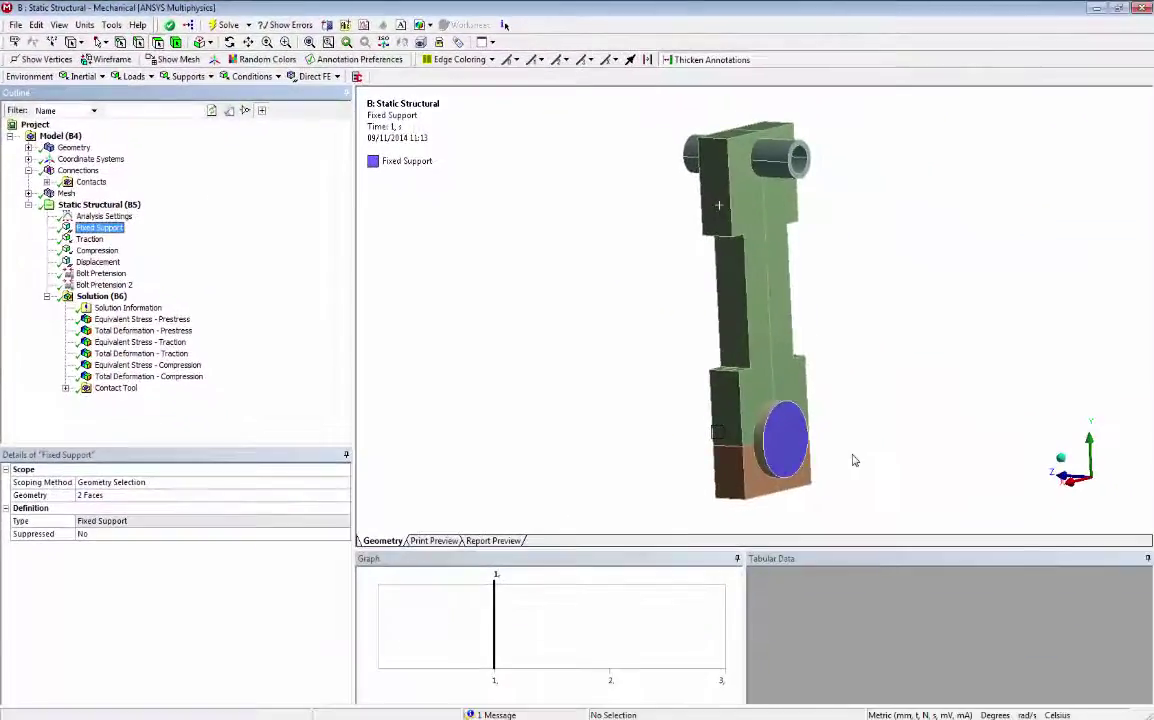
middle_click_drag(855, 460, 600, 411)
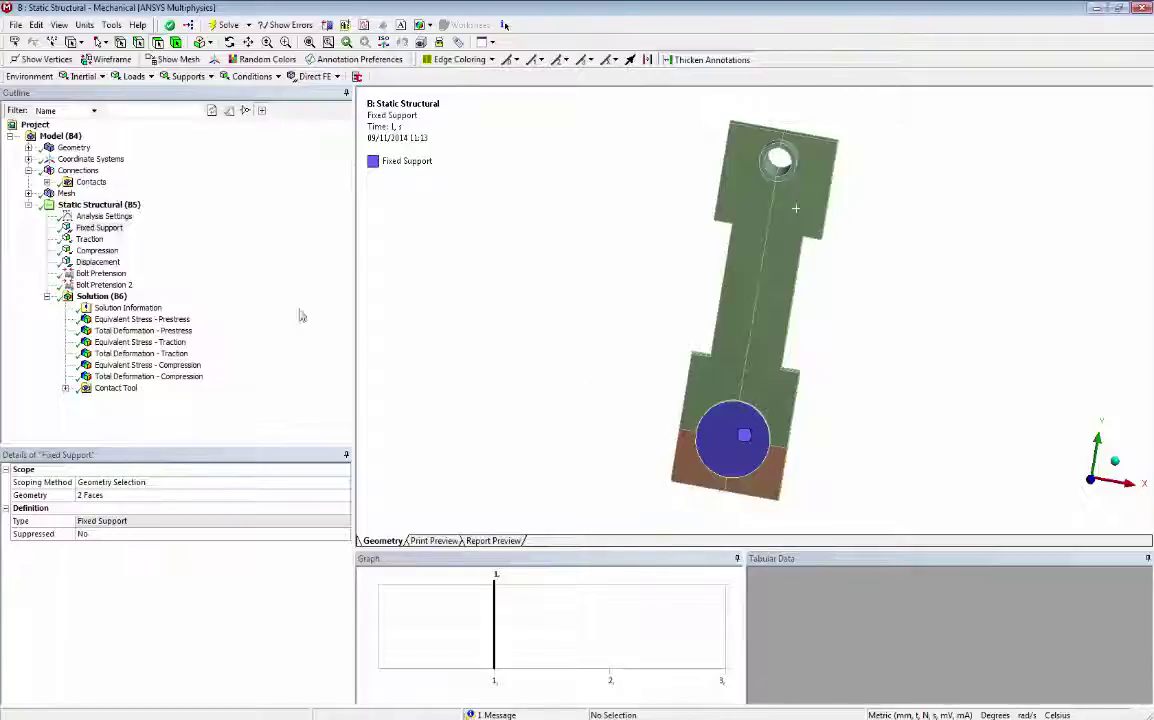
left_click(112, 274)
middle_click_drag(476, 375, 600, 402)
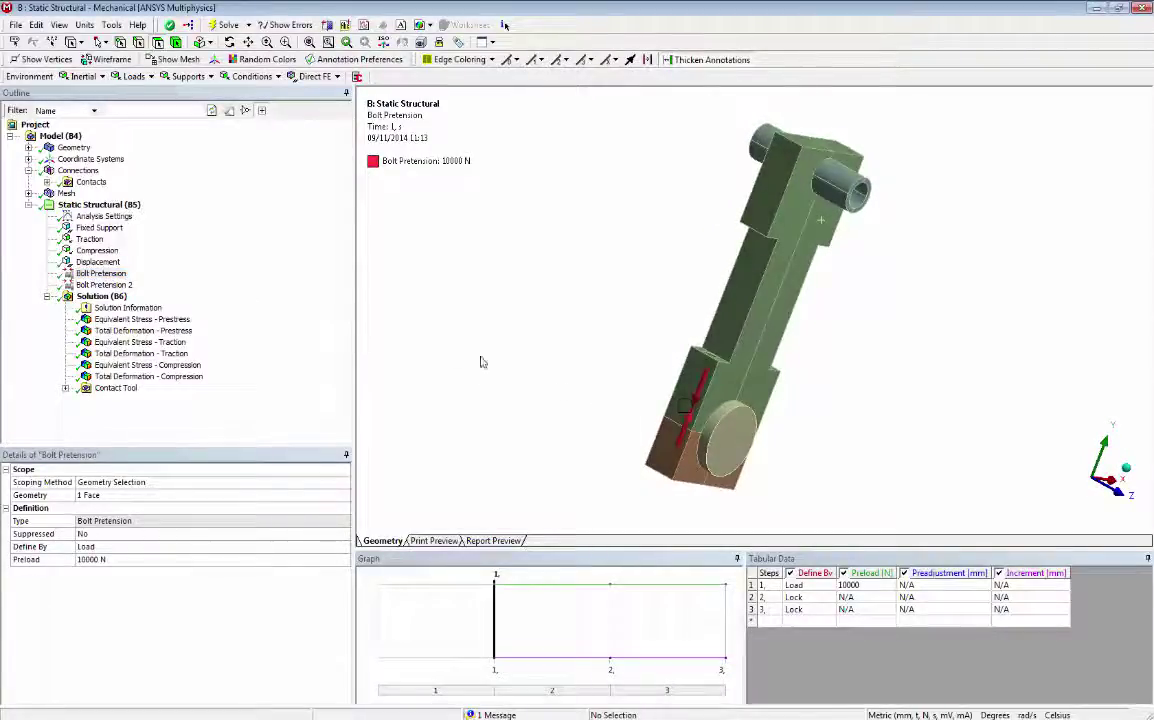
left_click(104, 285)
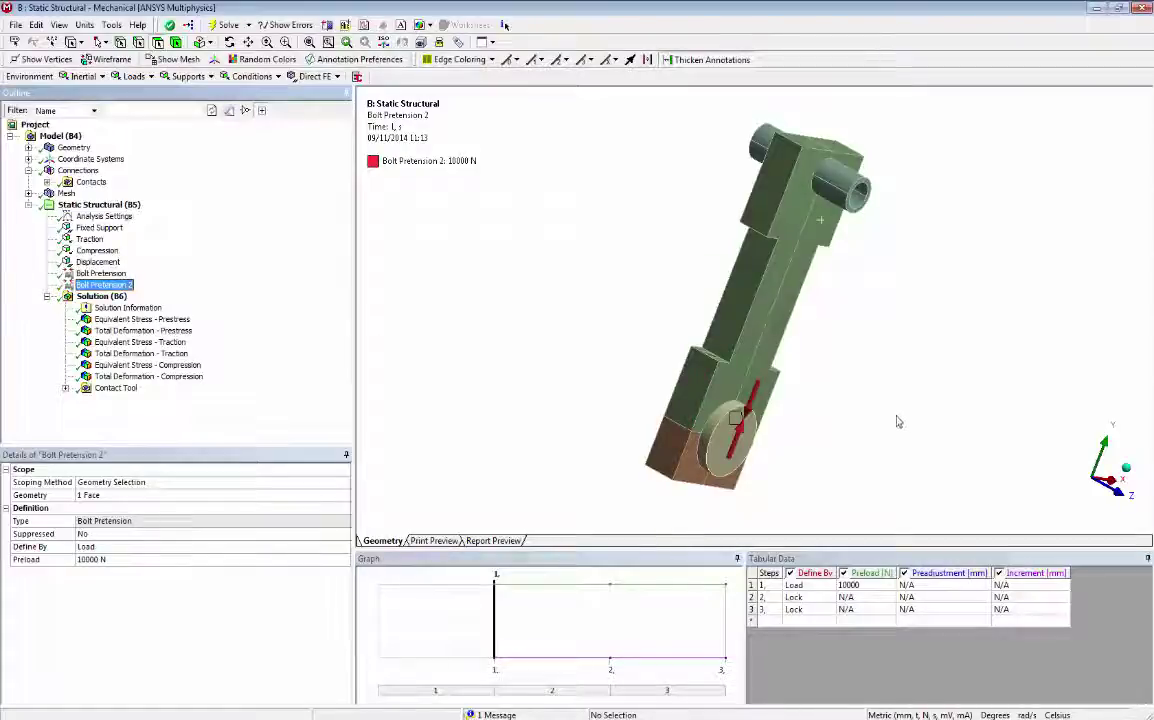
middle_click_drag(898, 423, 630, 374)
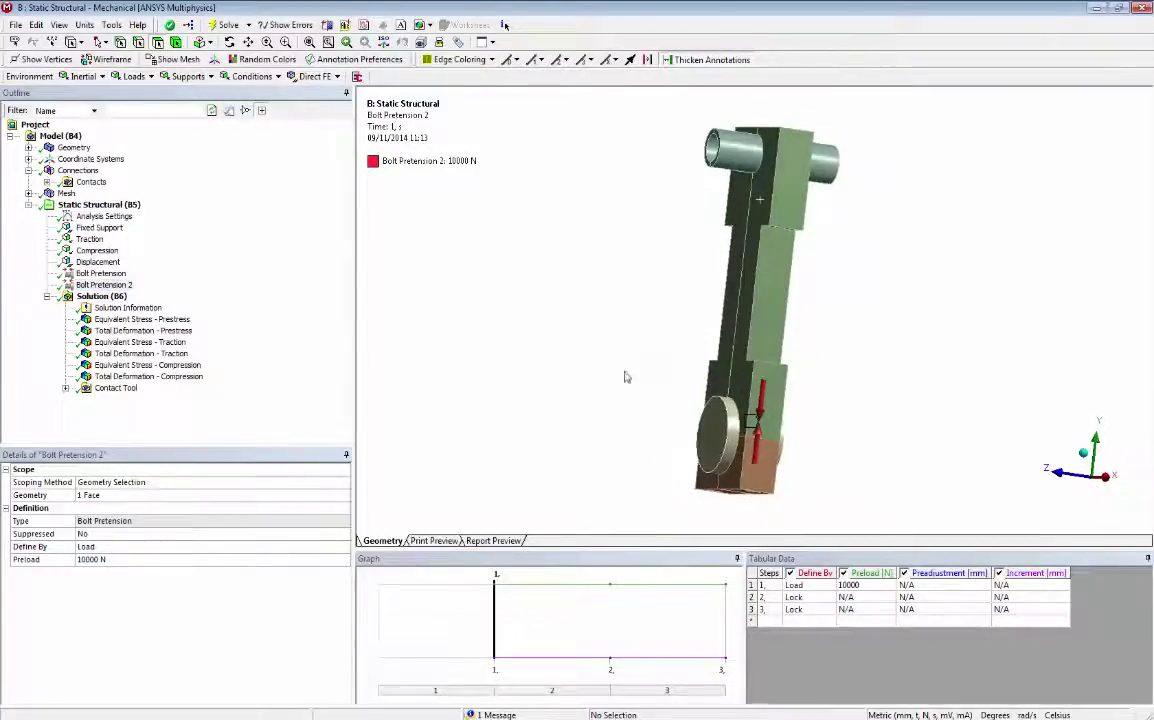
left_click(89, 239)
middle_click_drag(604, 387, 643, 314)
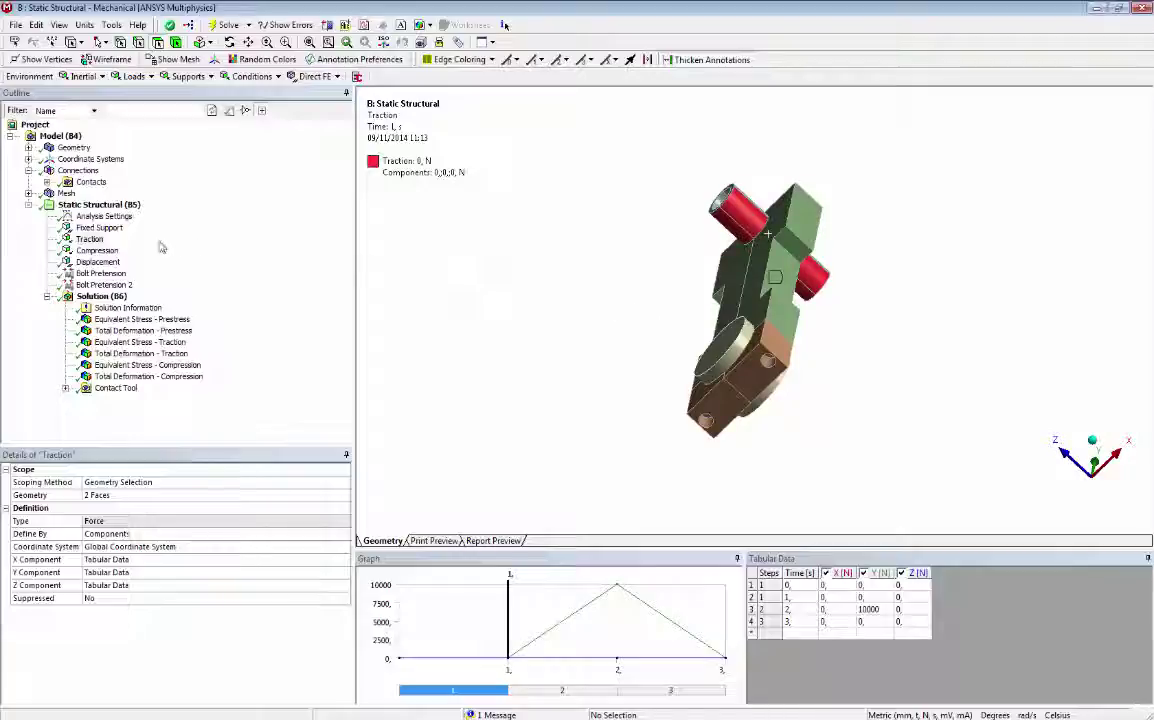
left_click(100, 250)
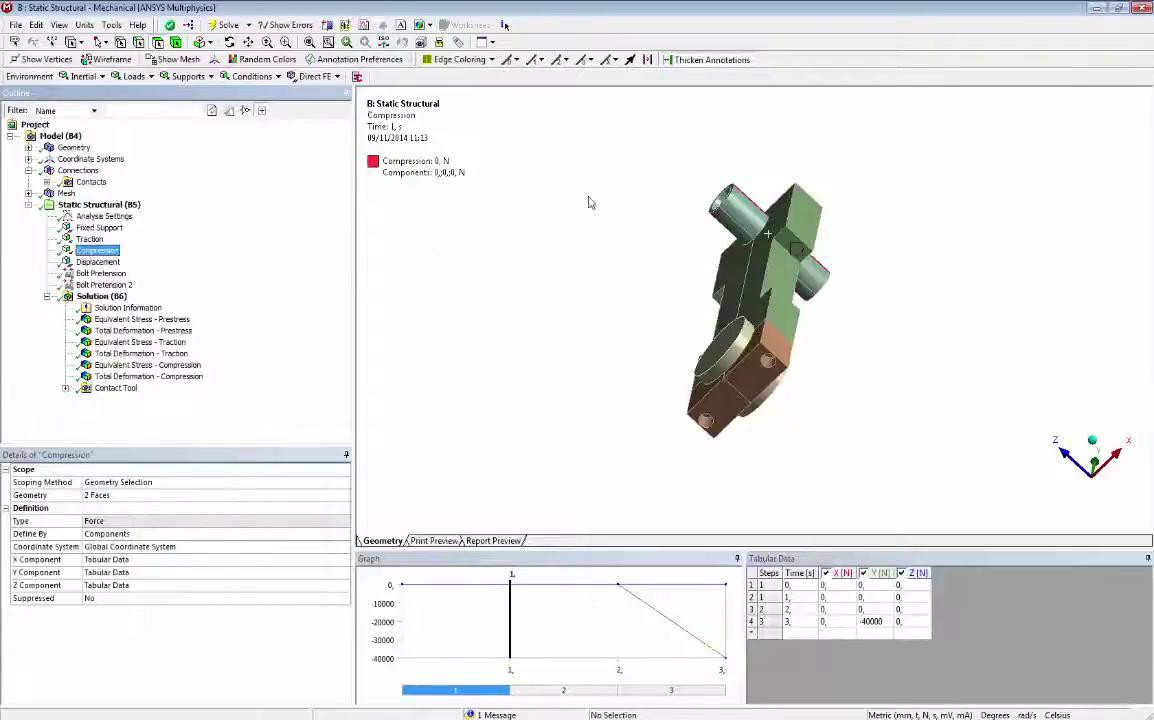
middle_click_drag(595, 196, 646, 334)
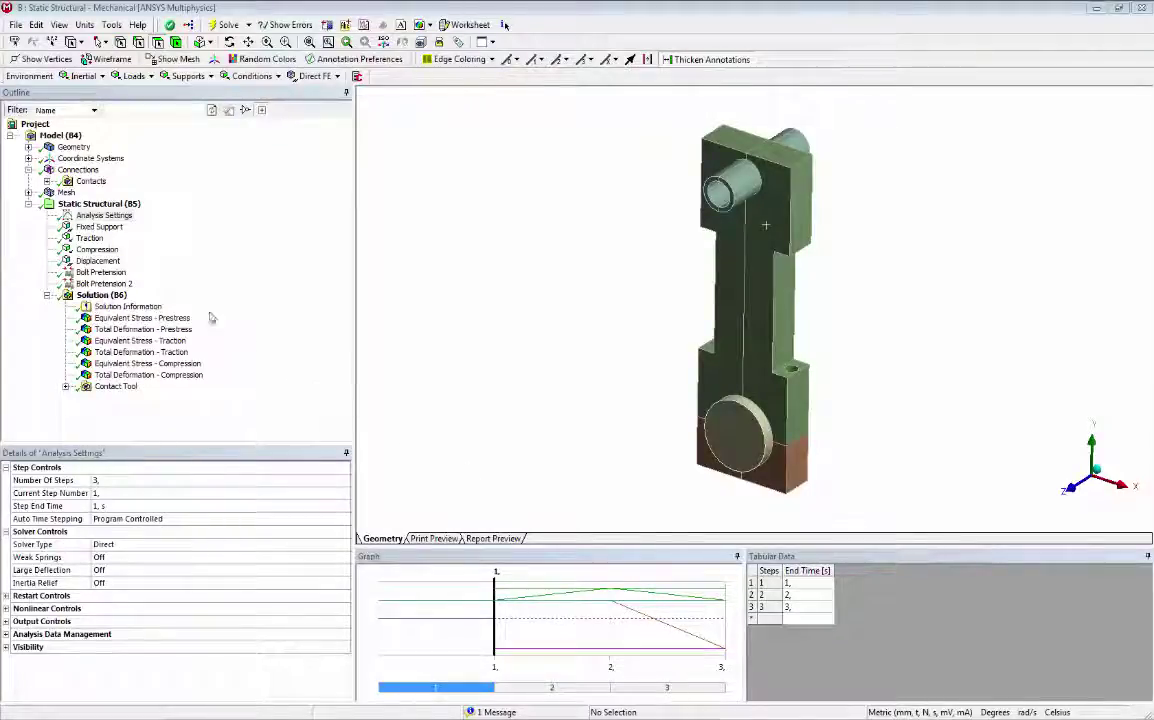
left_click(101, 272)
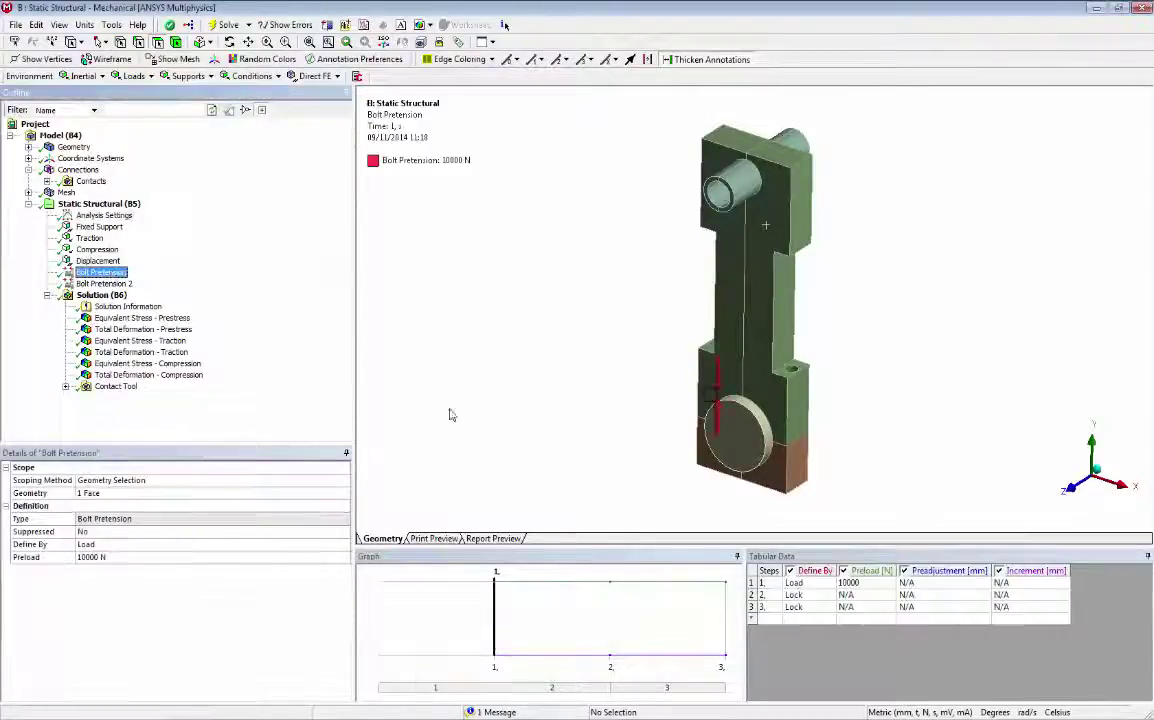
middle_click_drag(466, 424, 600, 435)
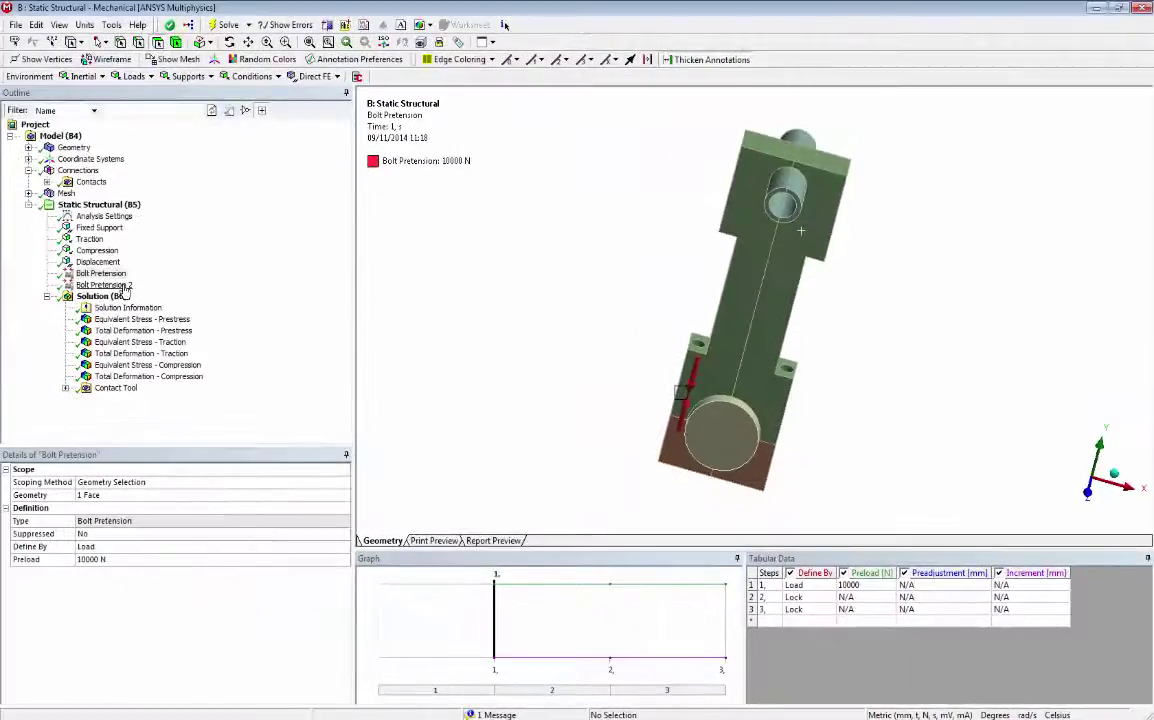
left_click(122, 287)
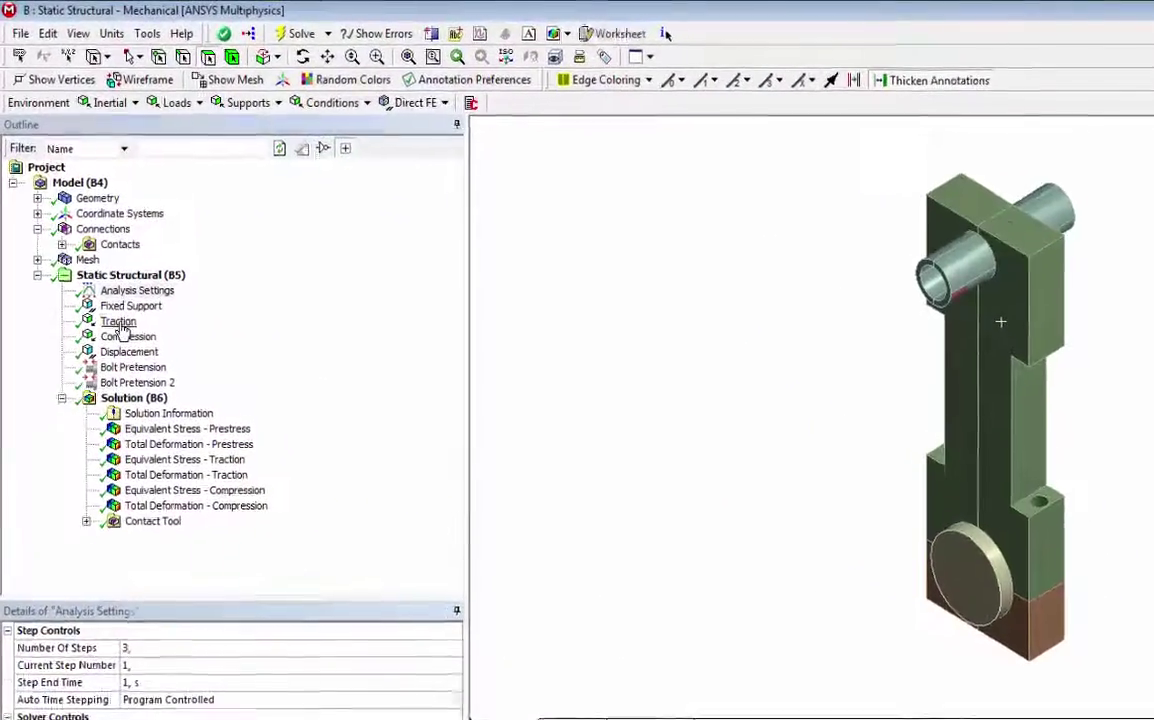
left_click(92, 240)
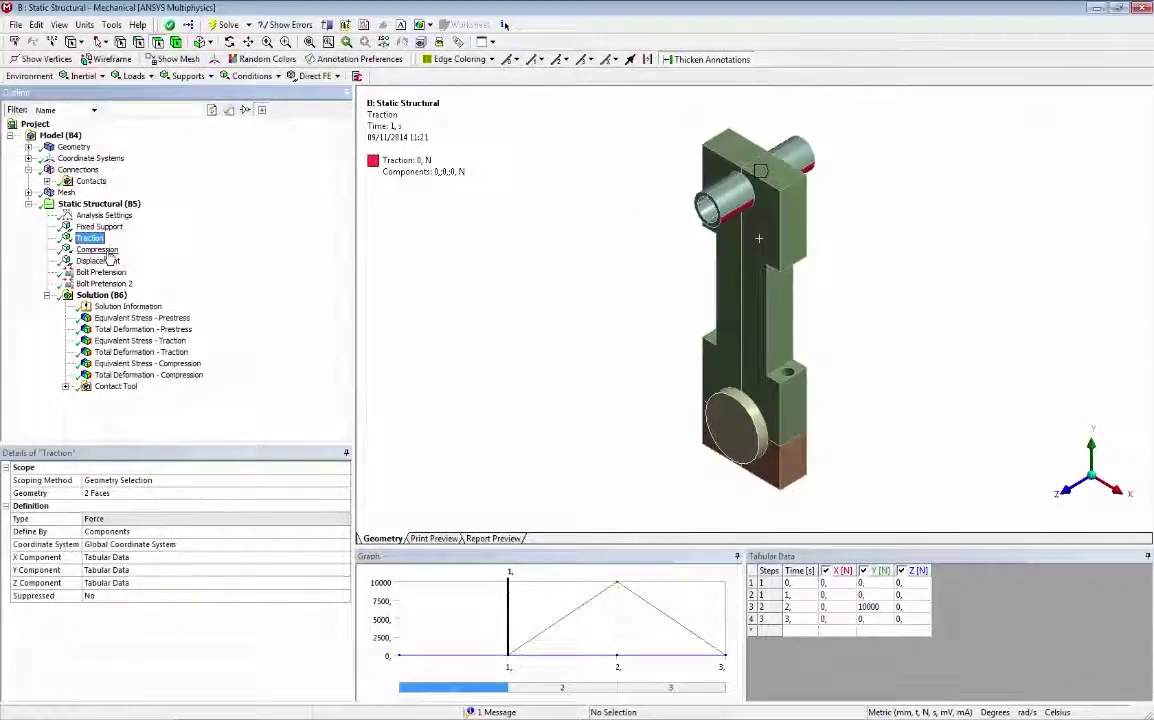
left_click(100, 250)
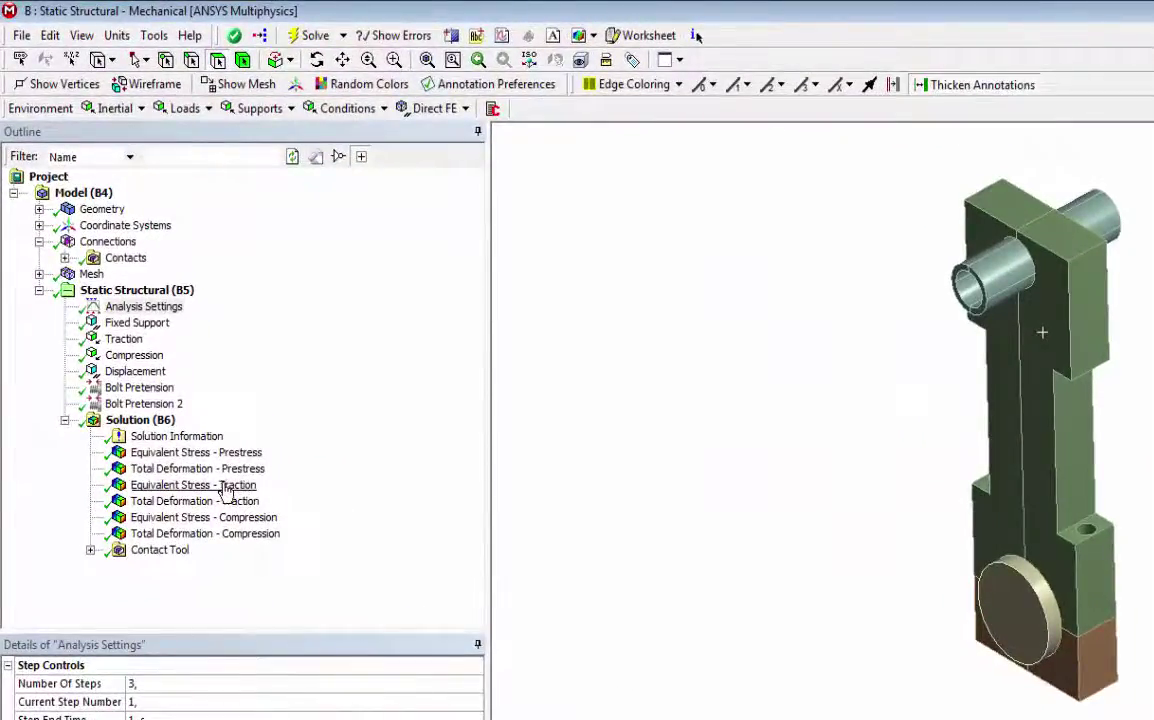
left_click(216, 472)
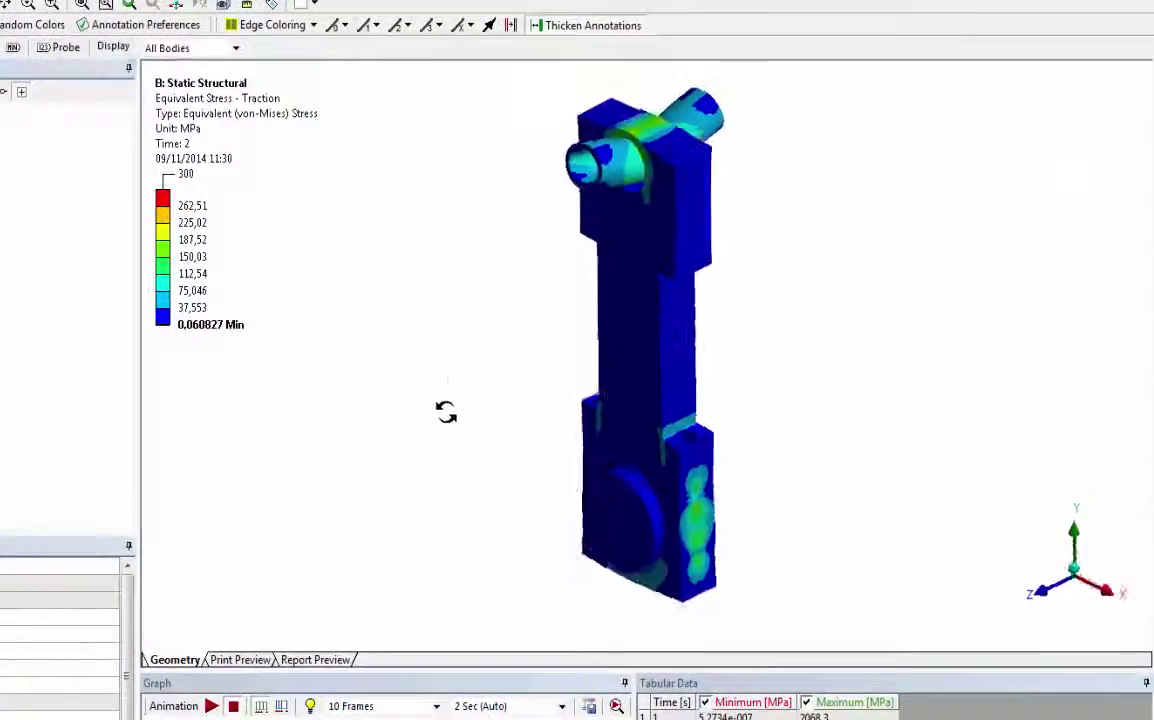
left_click_drag(446, 412, 1030, 361)
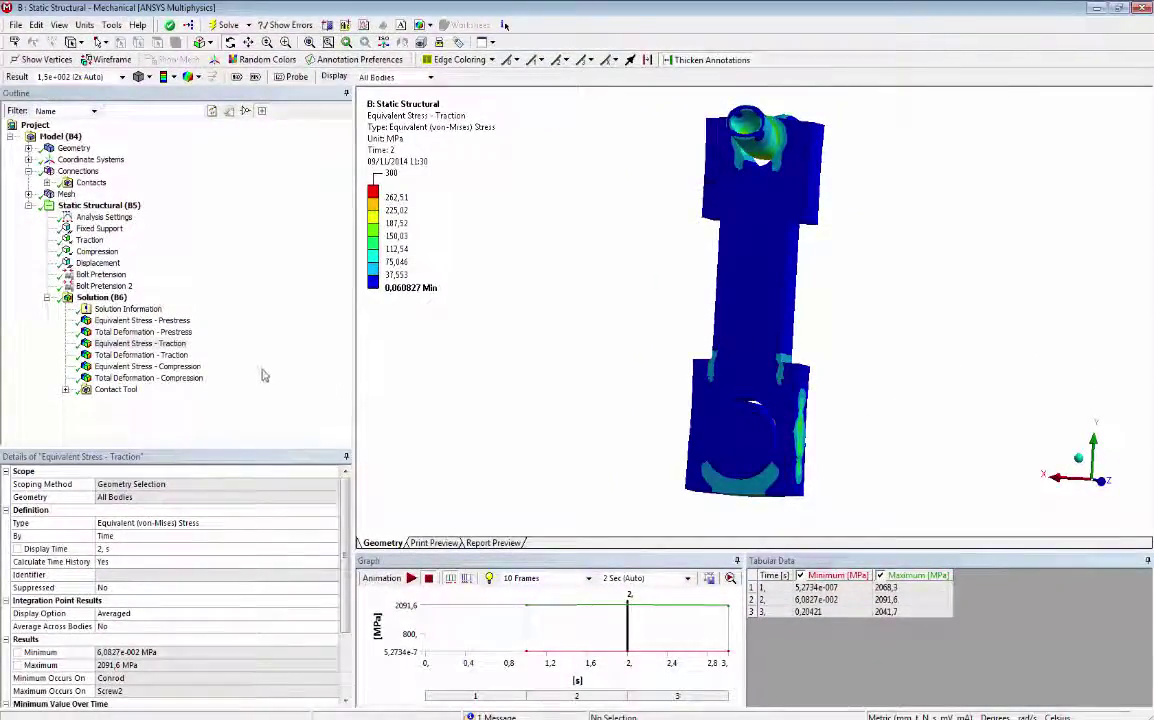
left_click(194, 368)
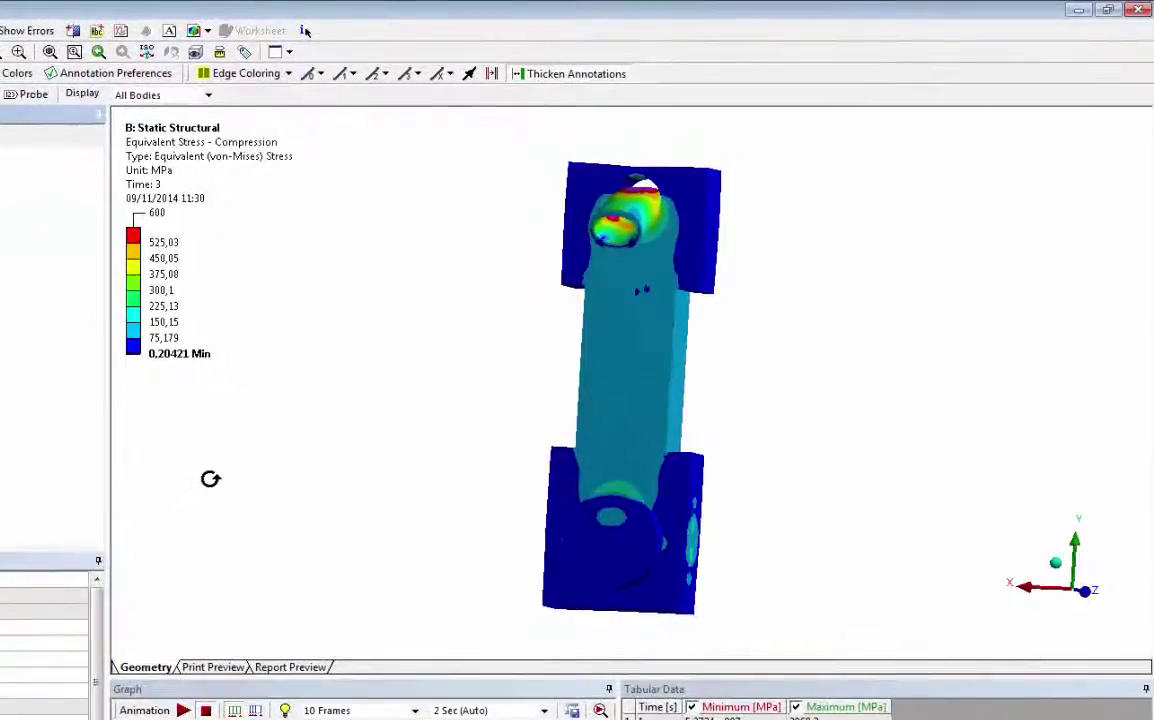
left_click_drag(236, 477, 339, 494)
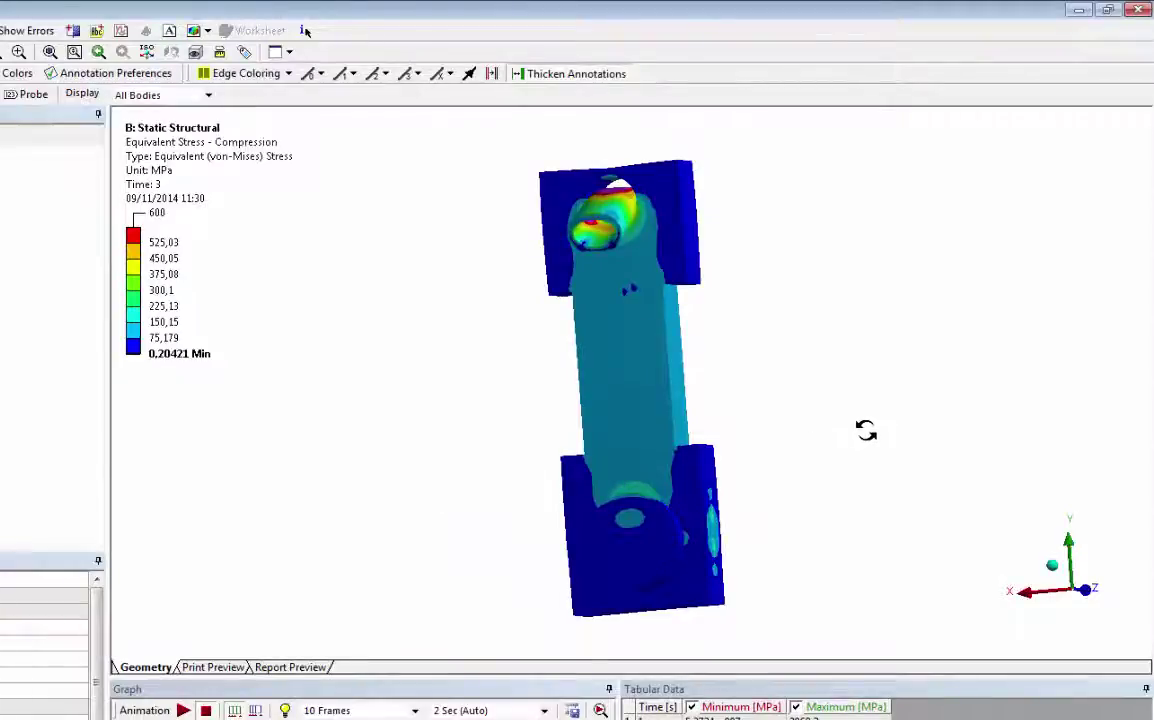
left_click_drag(866, 430, 426, 464)
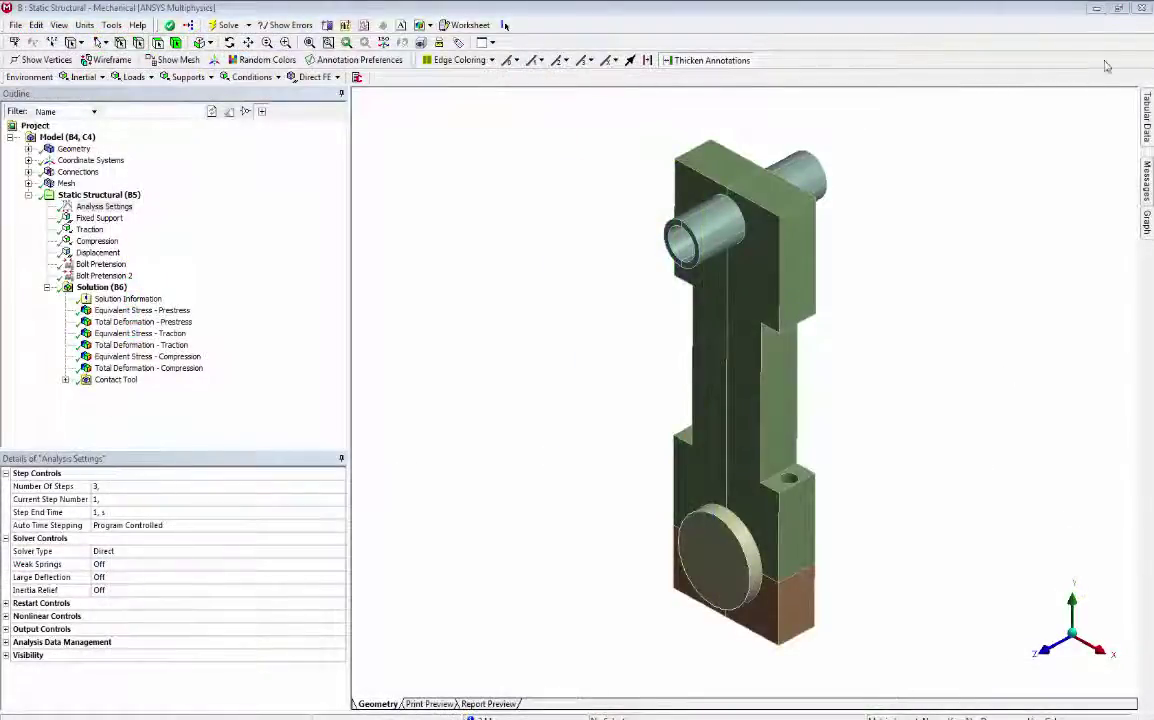
Tick Loaded for Virtual.PYXIS in Manage Extensions and close the extension manager.
key("alt+Tab")
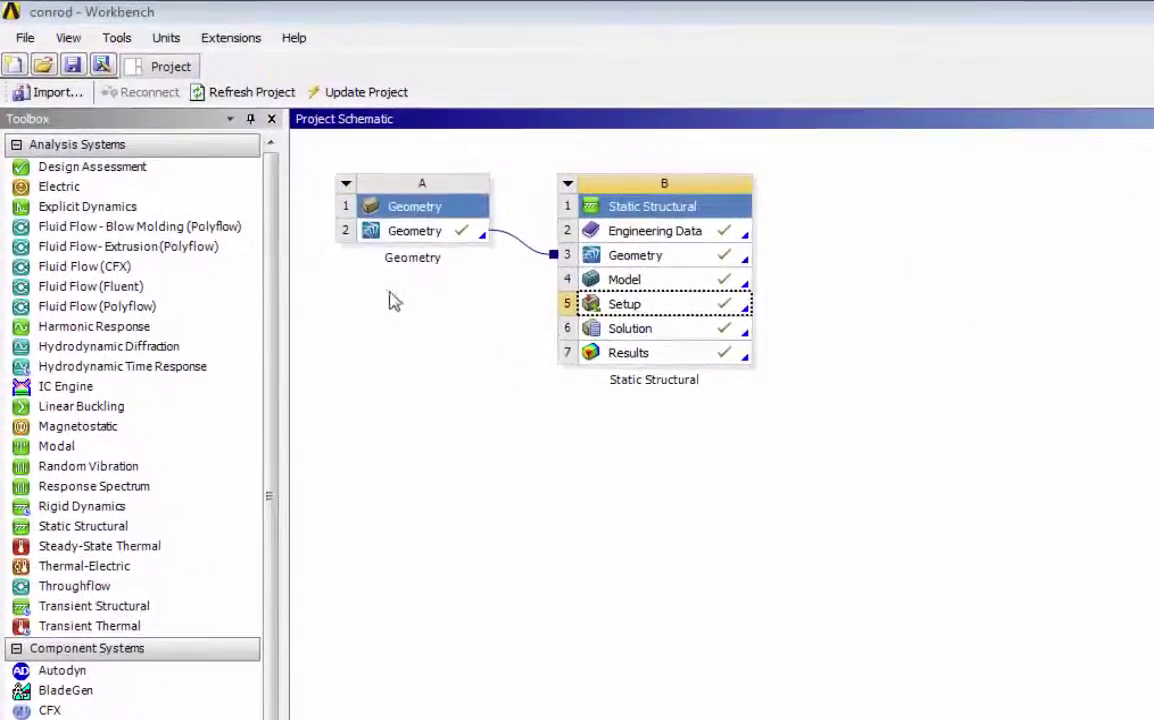
left_click(246, 40)
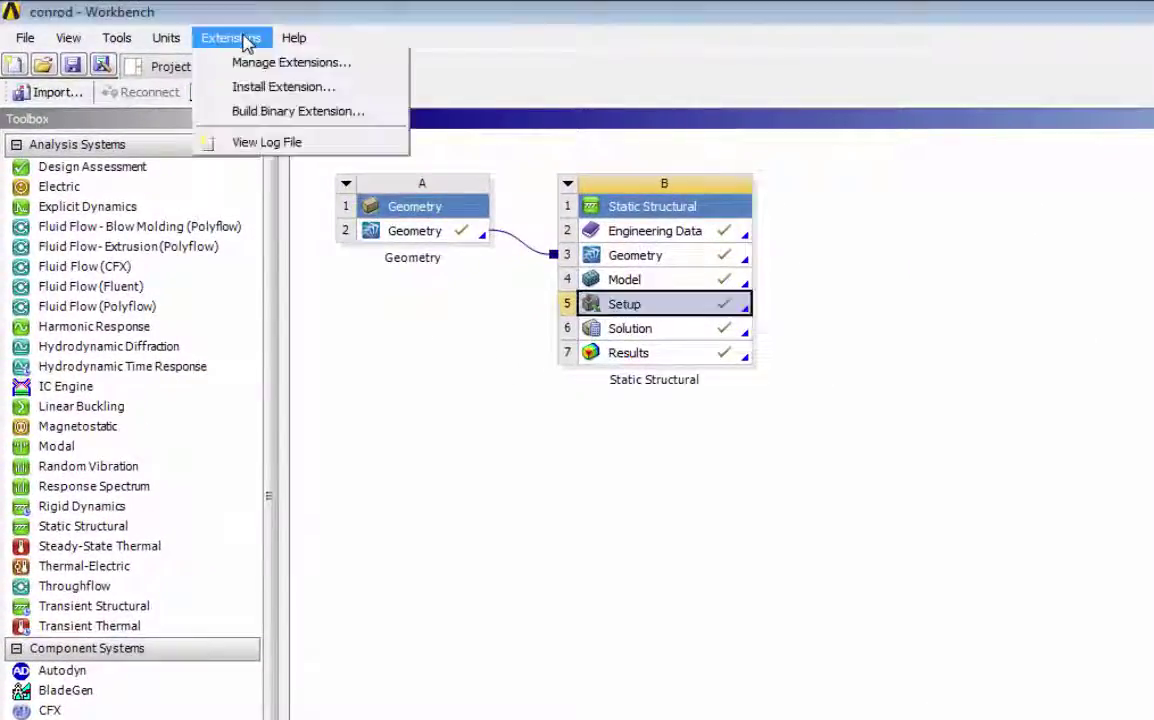
left_click(291, 62)
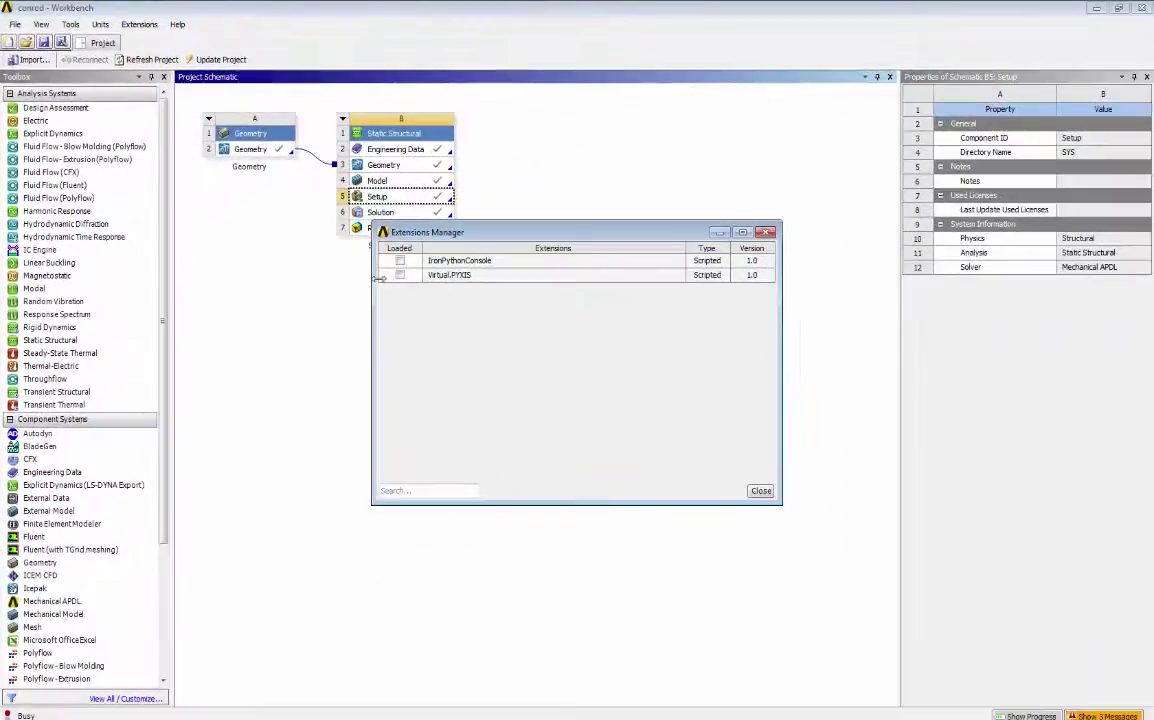
left_click(400, 275)
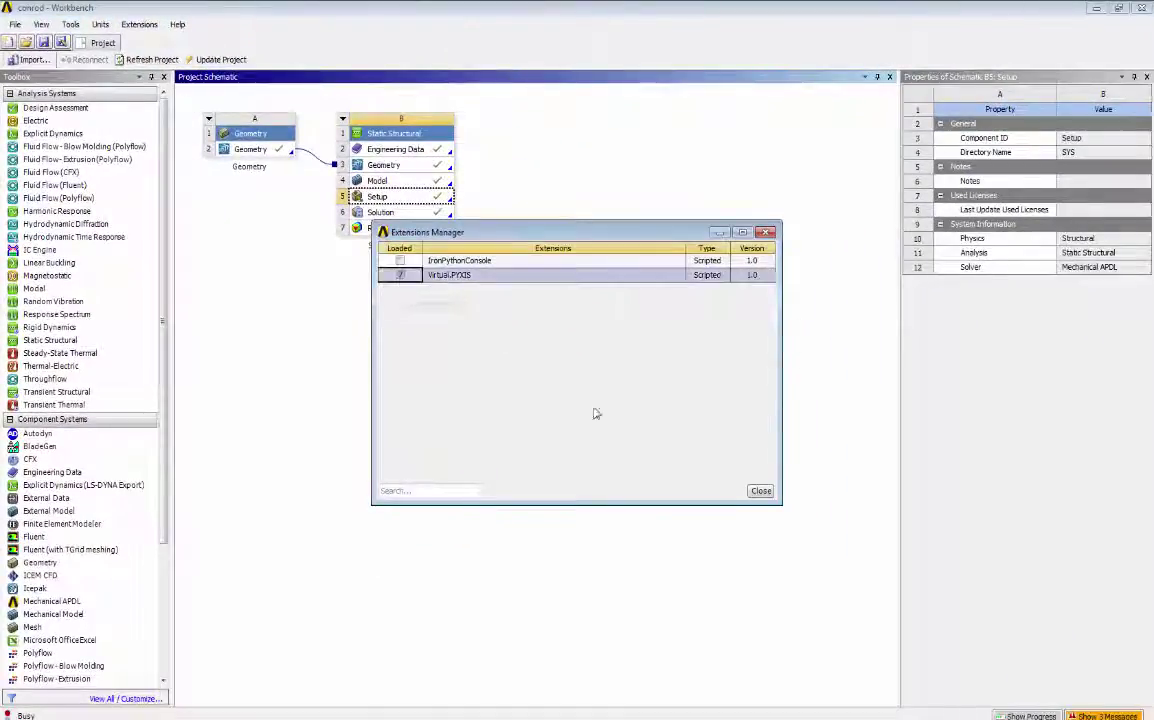
left_click(761, 492)
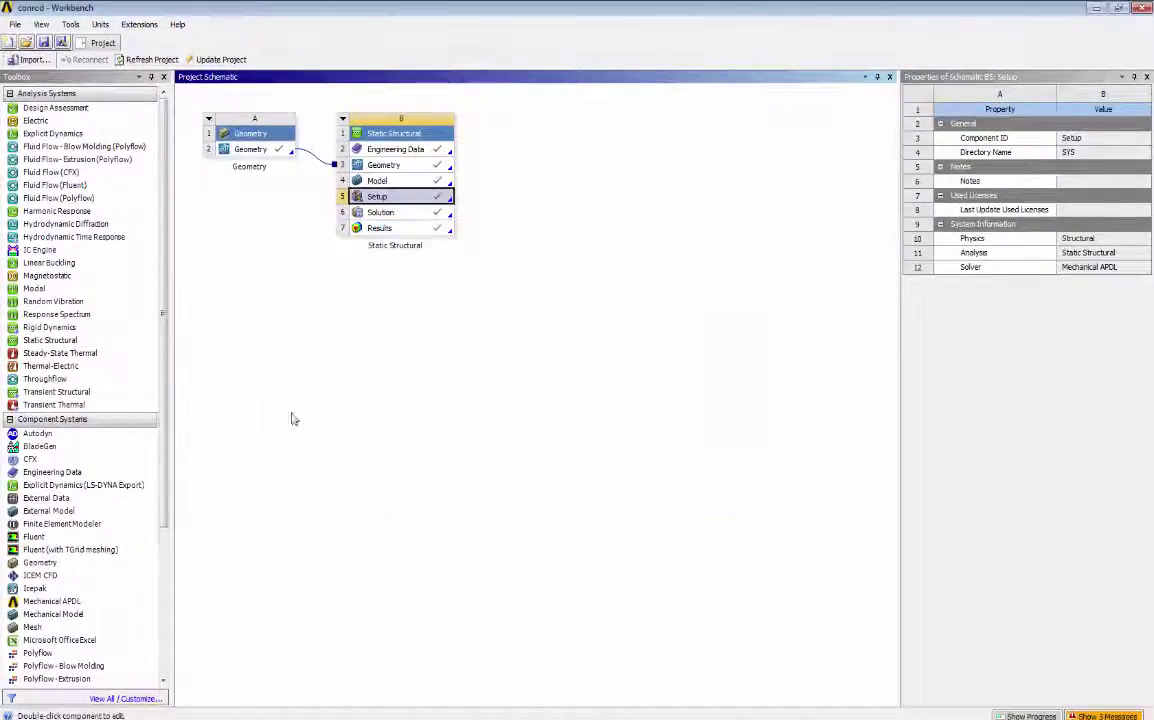
Drop a Virtual.PYXIS system onto Static Structural's Model cell and open its Setup in Mechanical.
scroll(166, 373, "down", 10)
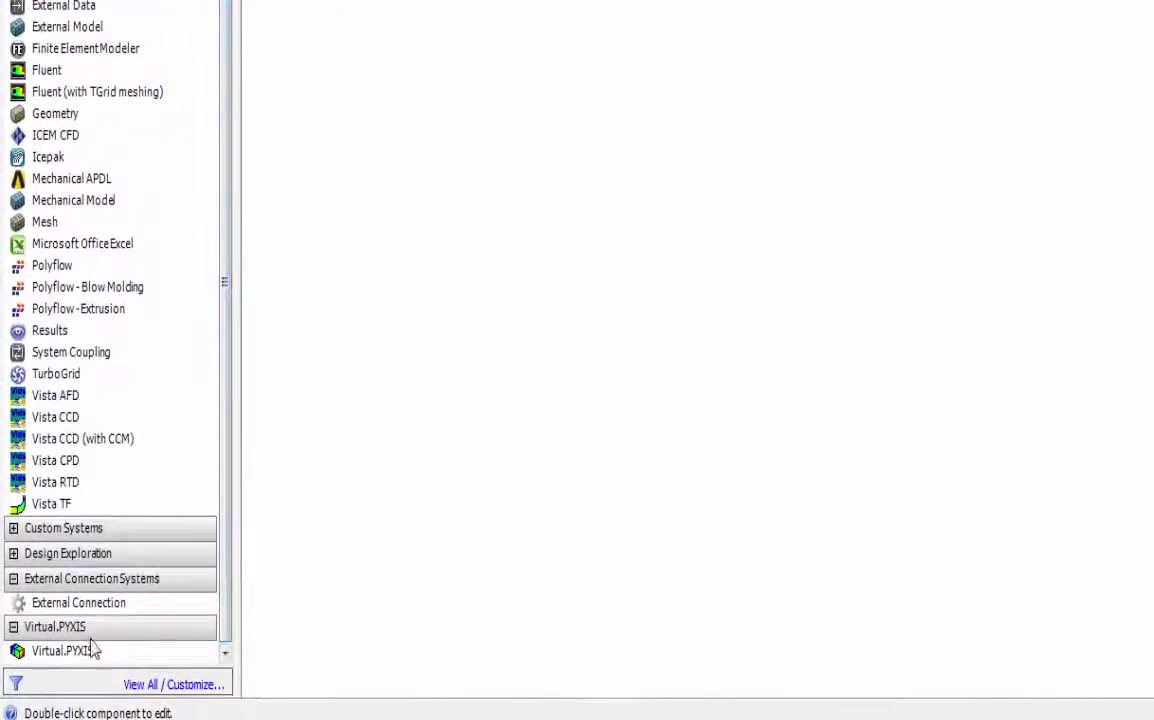
left_click_drag(68, 662, 506, 351)
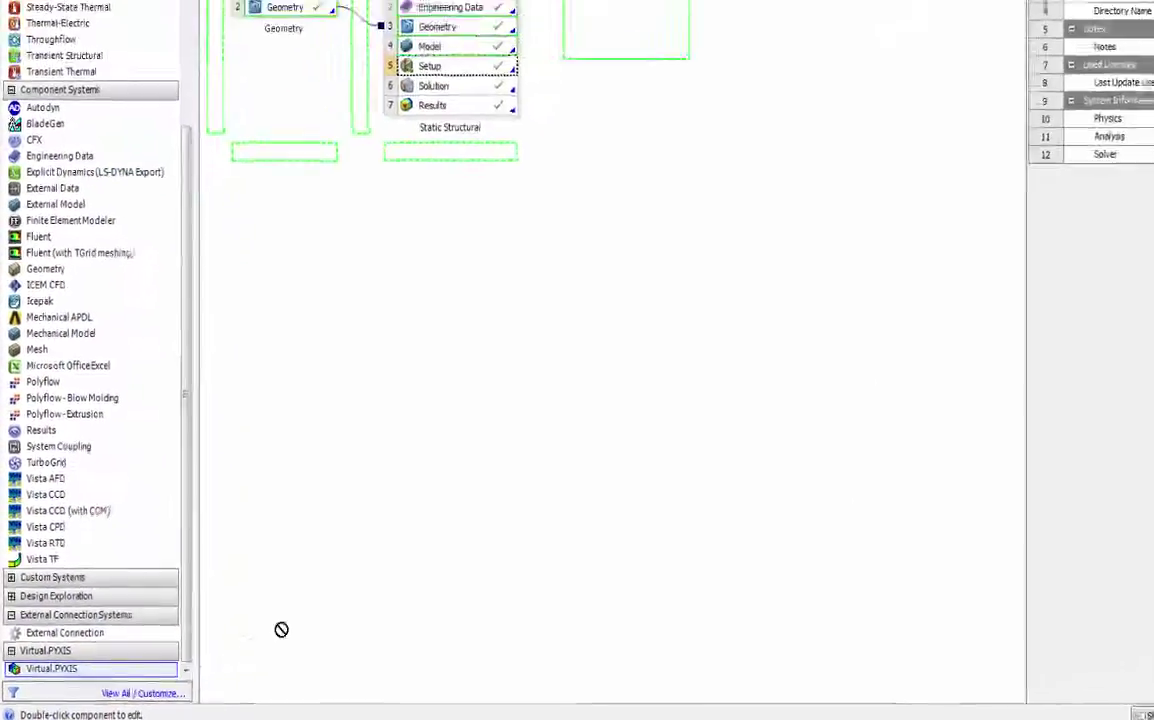
left_click_drag(364, 500, 406, 185)
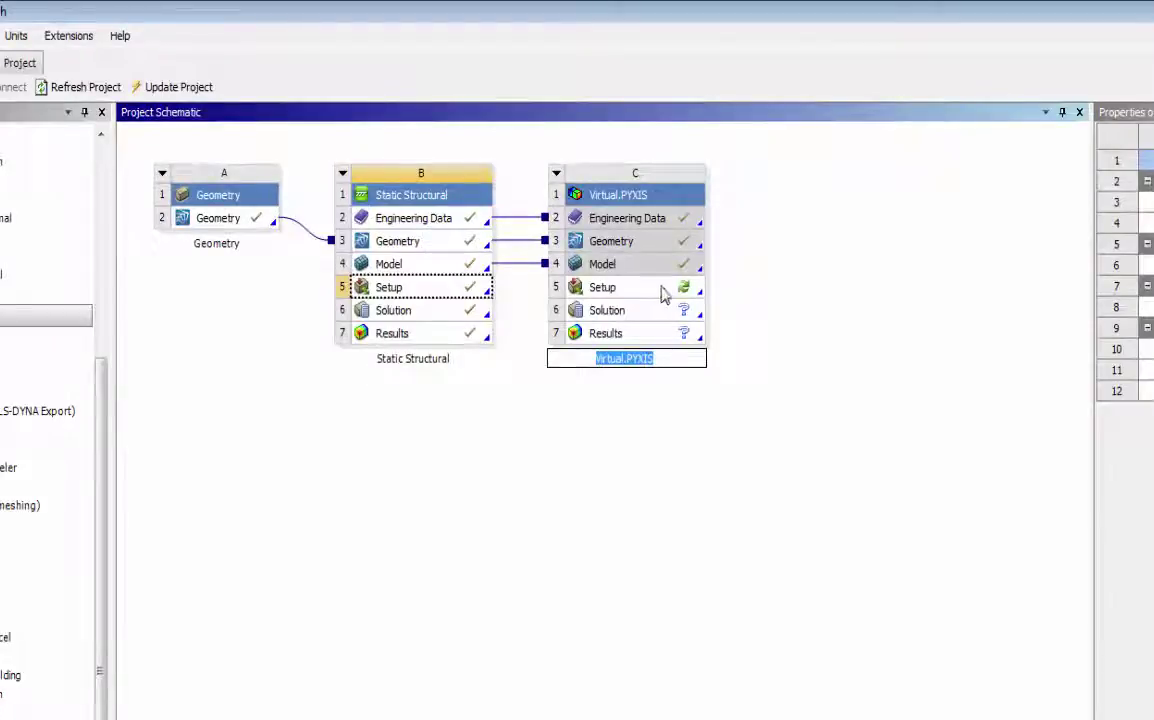
left_click(637, 265)
double_click(662, 293)
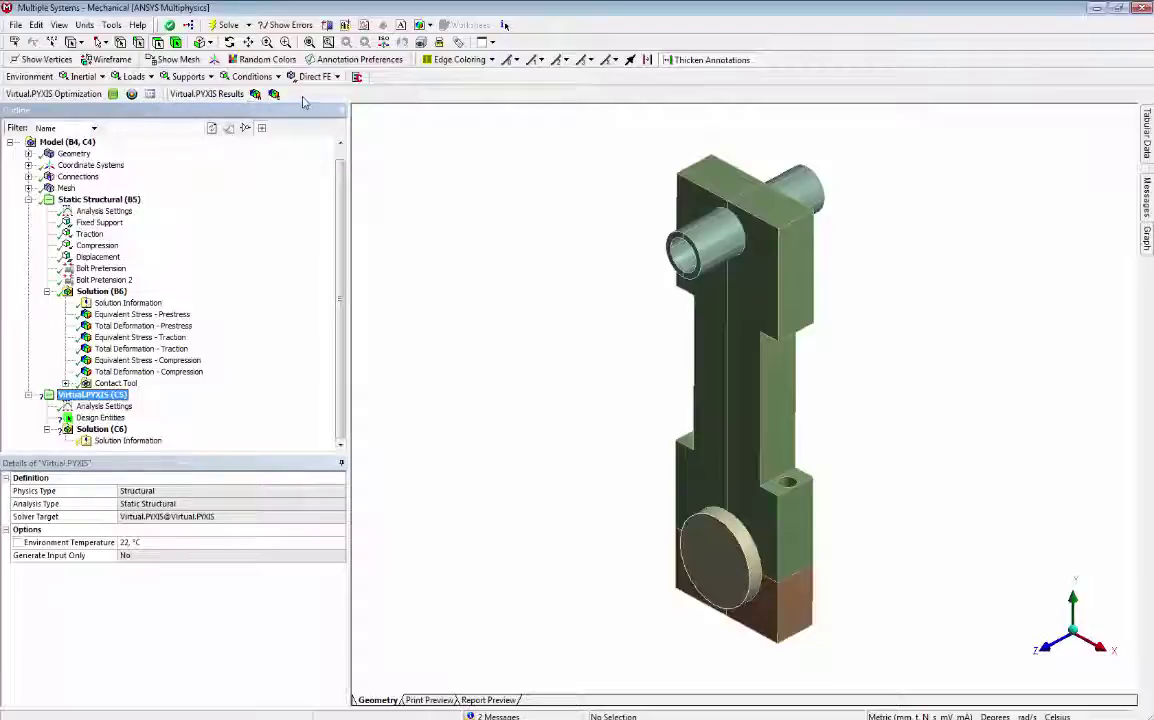
Collapse Static Structural (B5) and show the Virtual.PYXIS (C5) Analysis Settings.
left_click(28, 200)
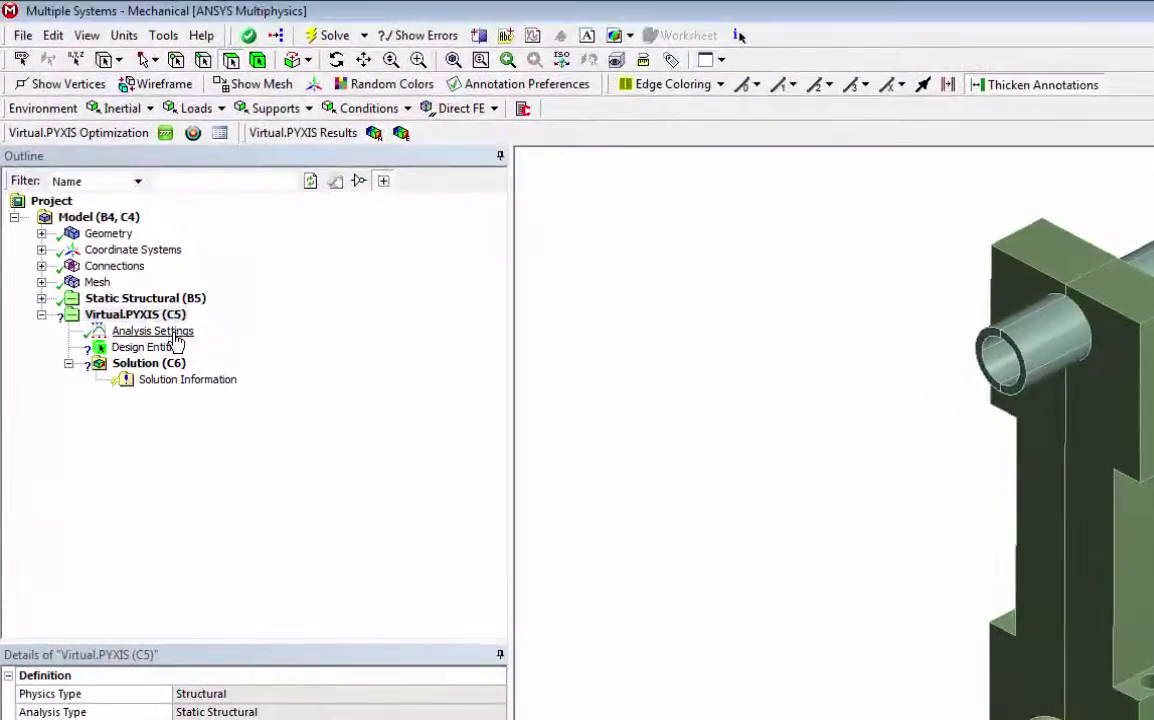
left_click(175, 340)
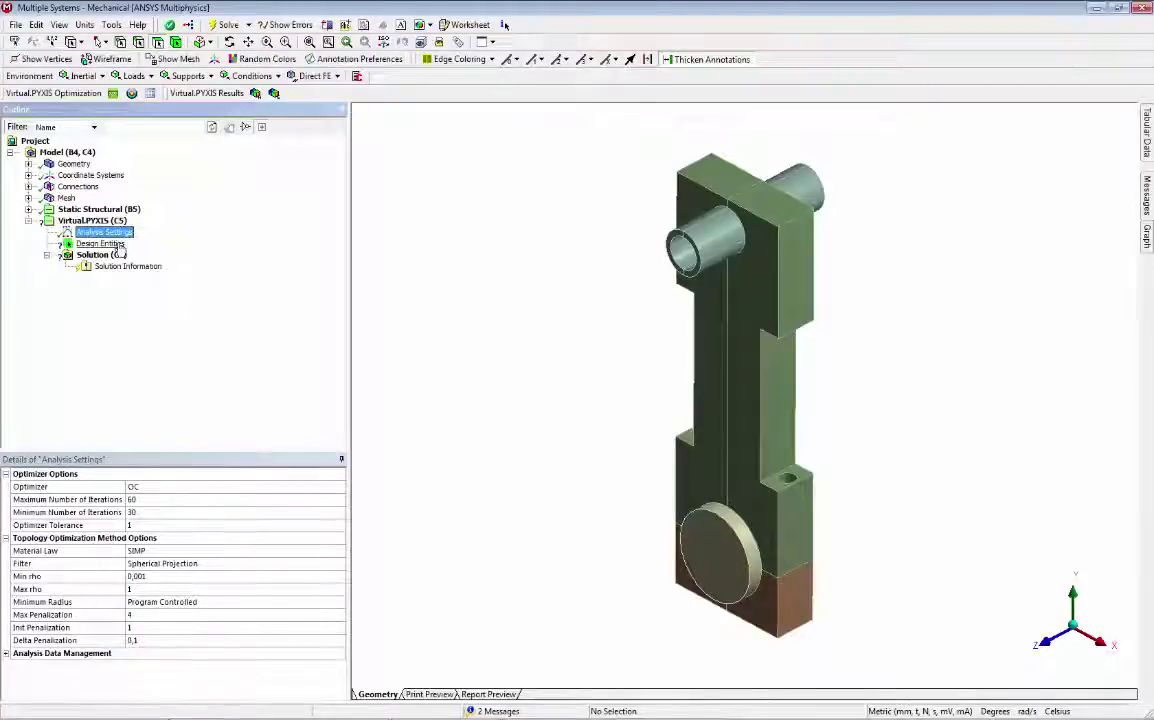
Scope Design Entities to the main con-rod body and the brown lower body.
left_click(101, 244)
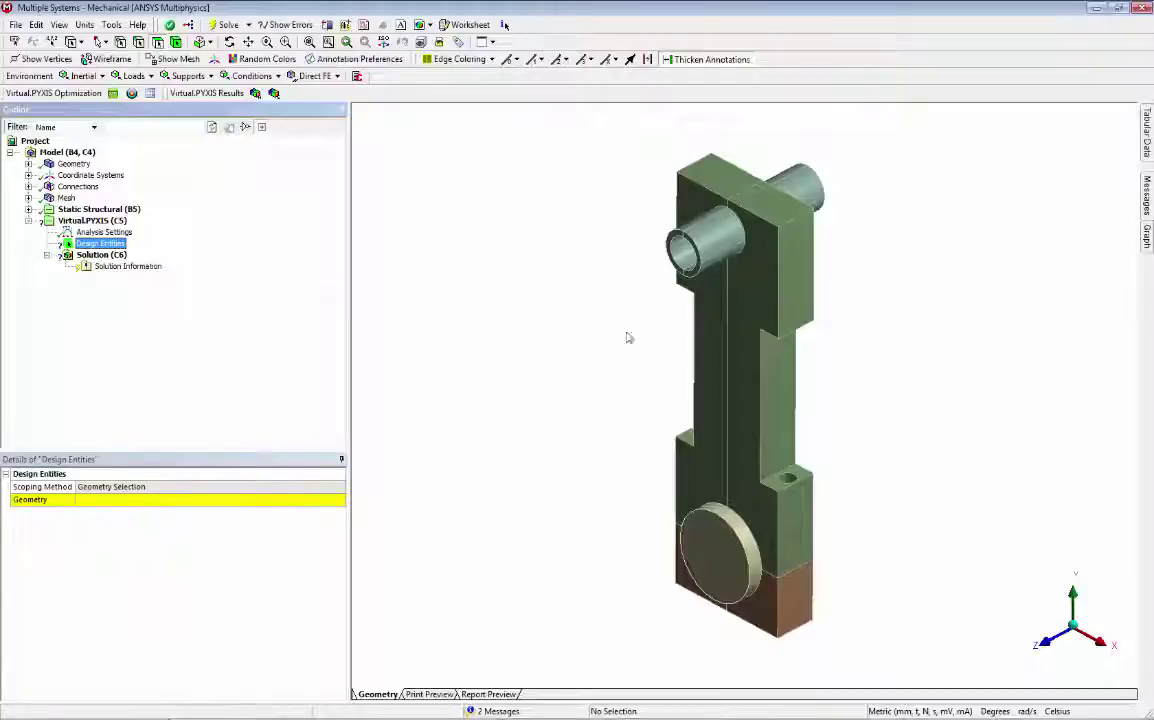
left_click(702, 354)
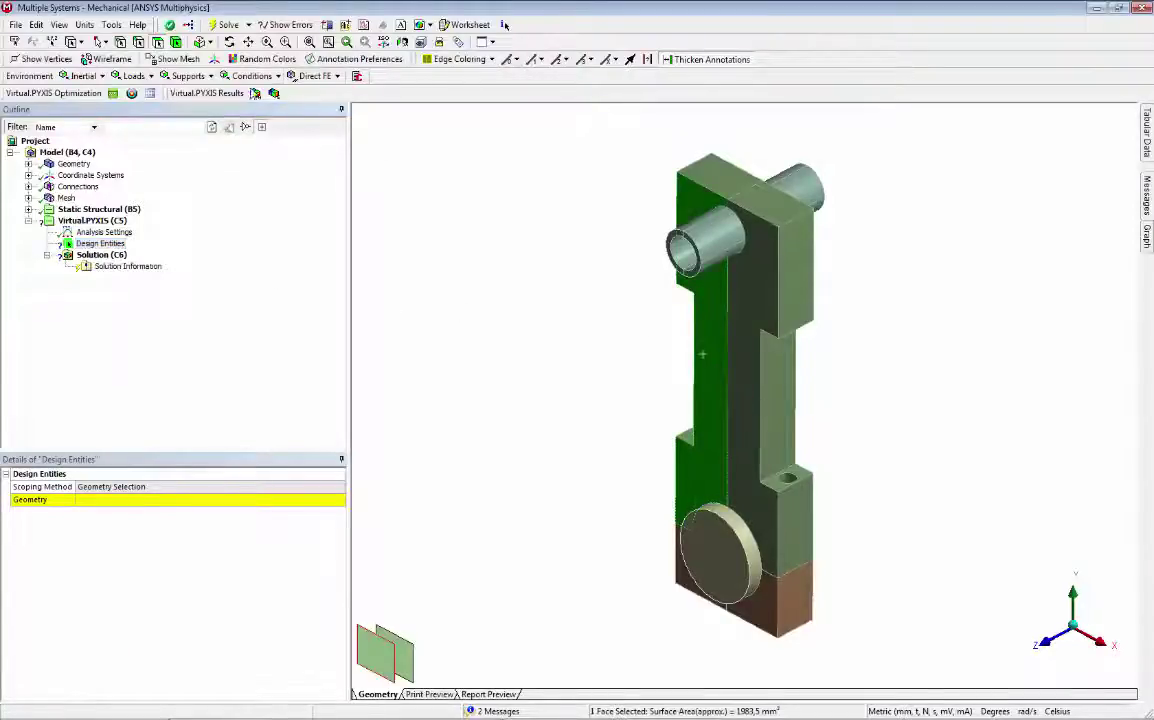
left_click(158, 42)
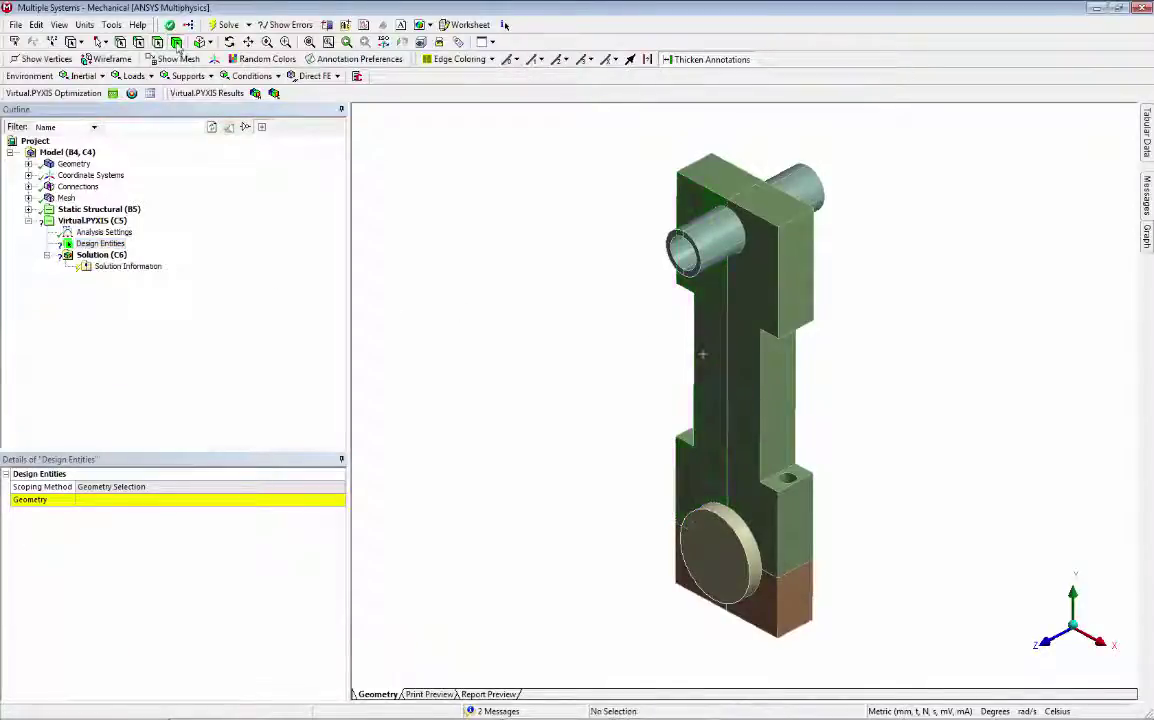
left_click(771, 350)
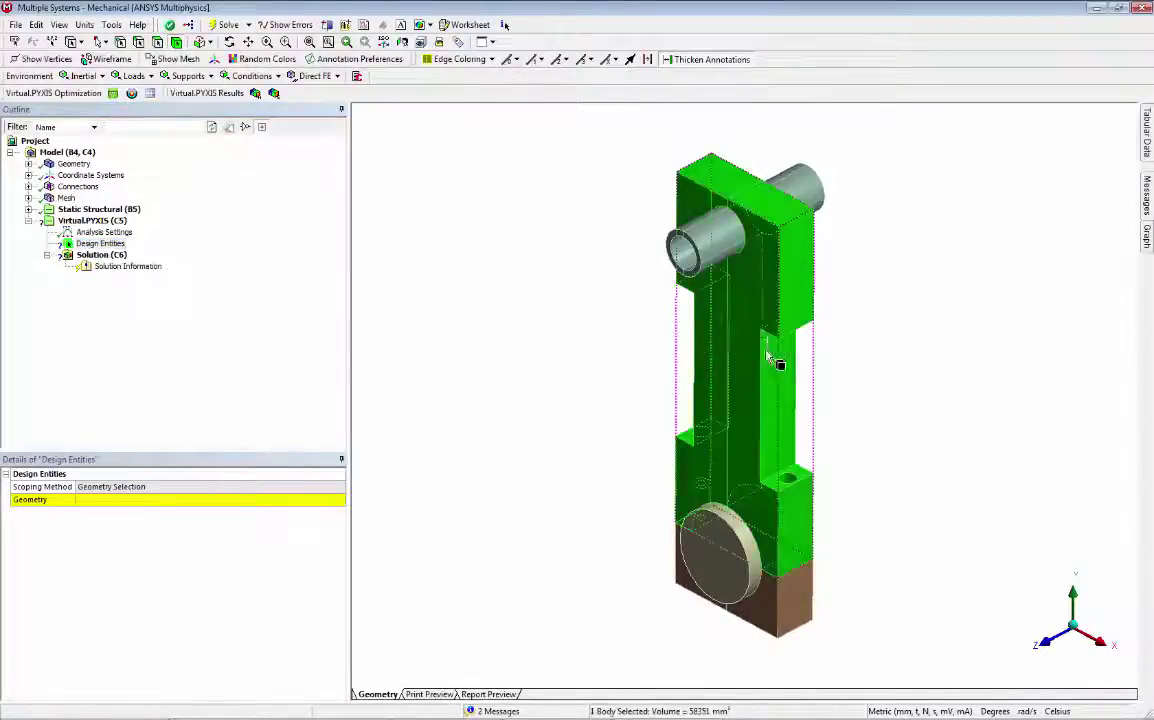
left_click(789, 608, "ctrl")
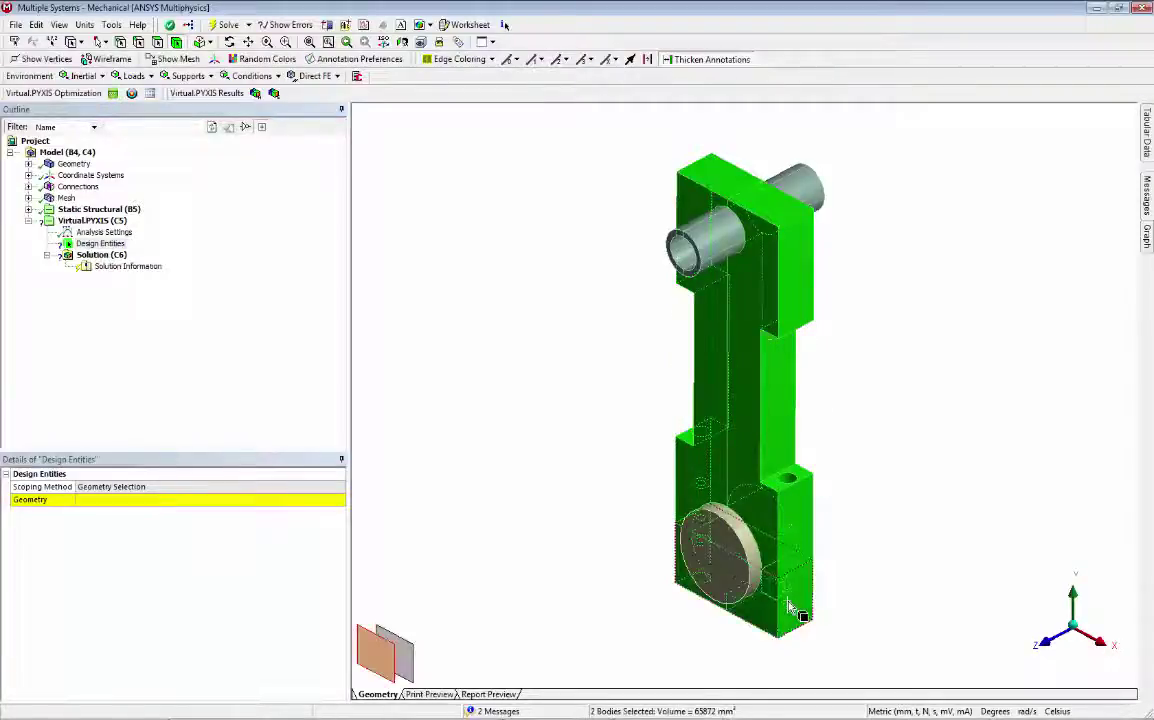
left_click(121, 501)
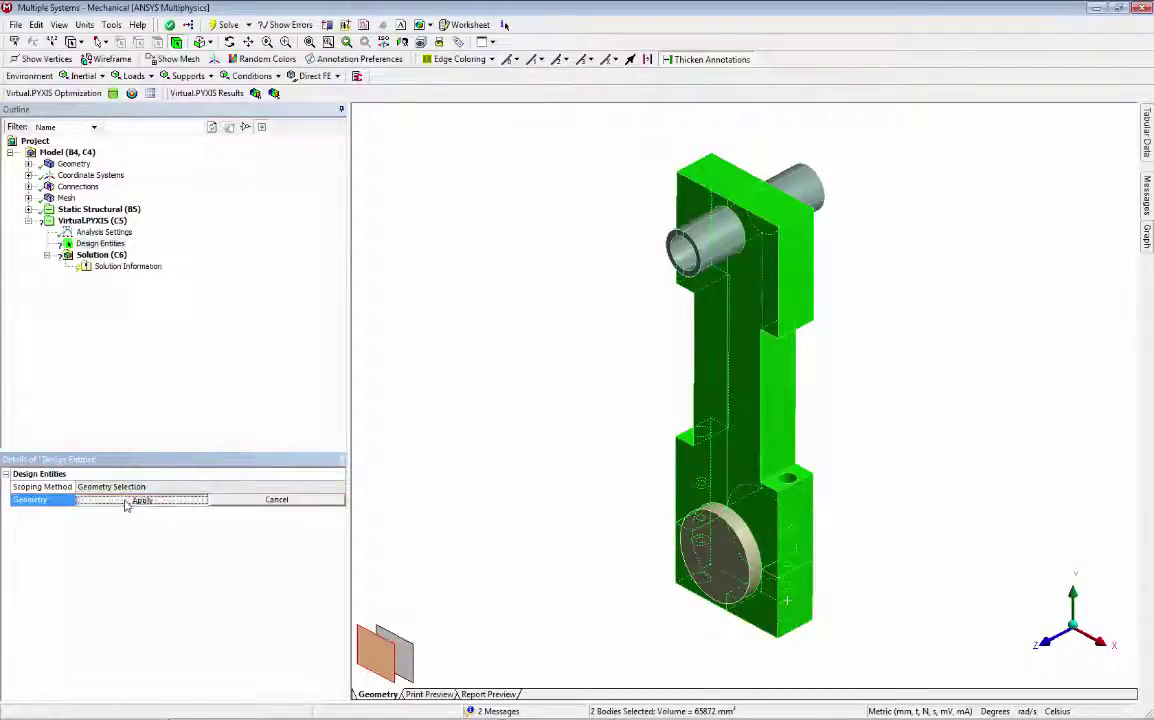
left_click(140, 500)
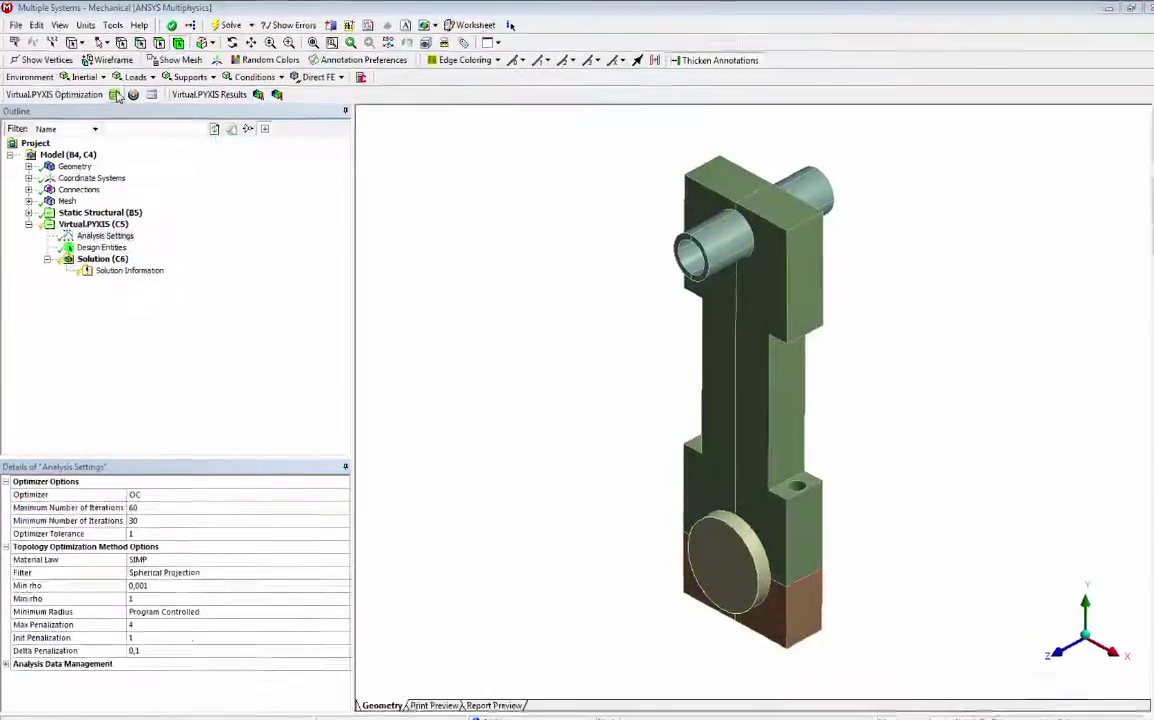
Insert a constraint on Volume as a Fraction, Less or Equal 35 %.
left_click(115, 94)
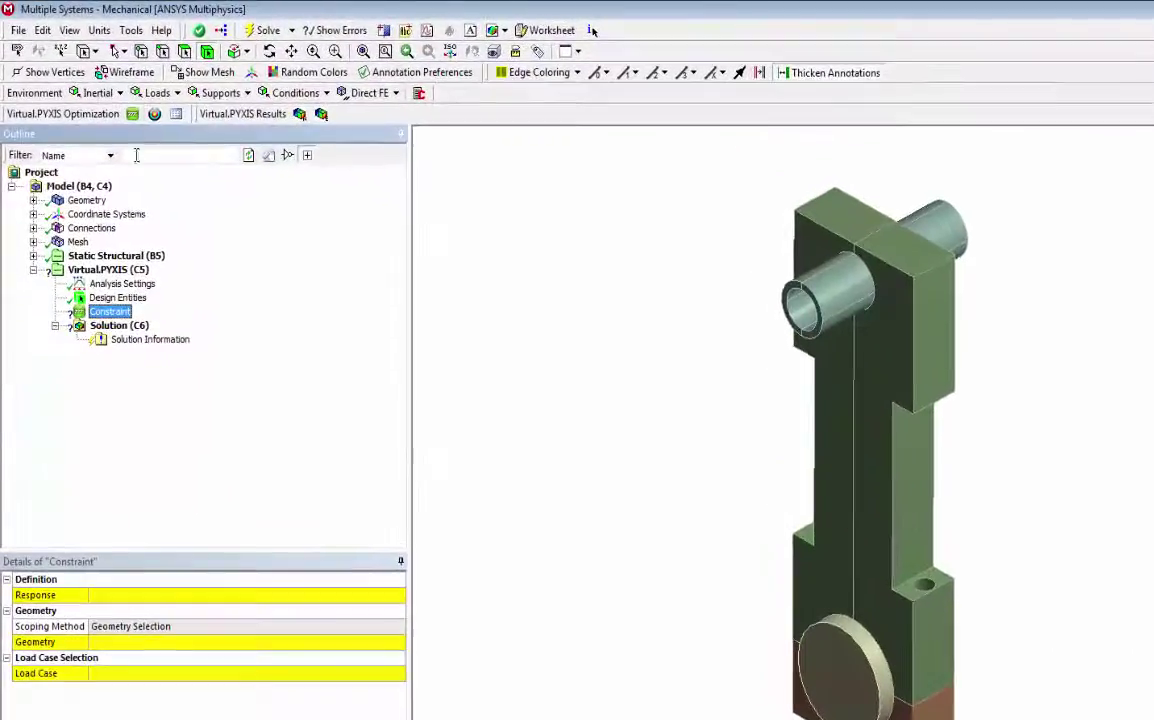
left_click(115, 312)
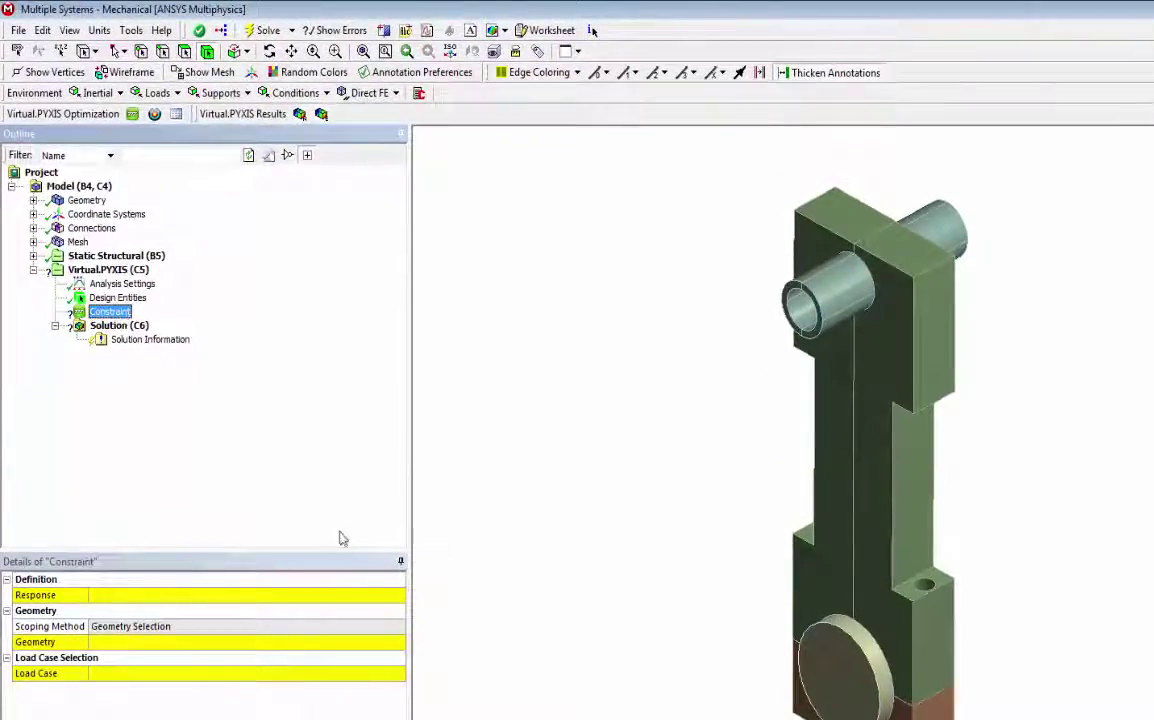
left_click(380, 598)
left_click(398, 596)
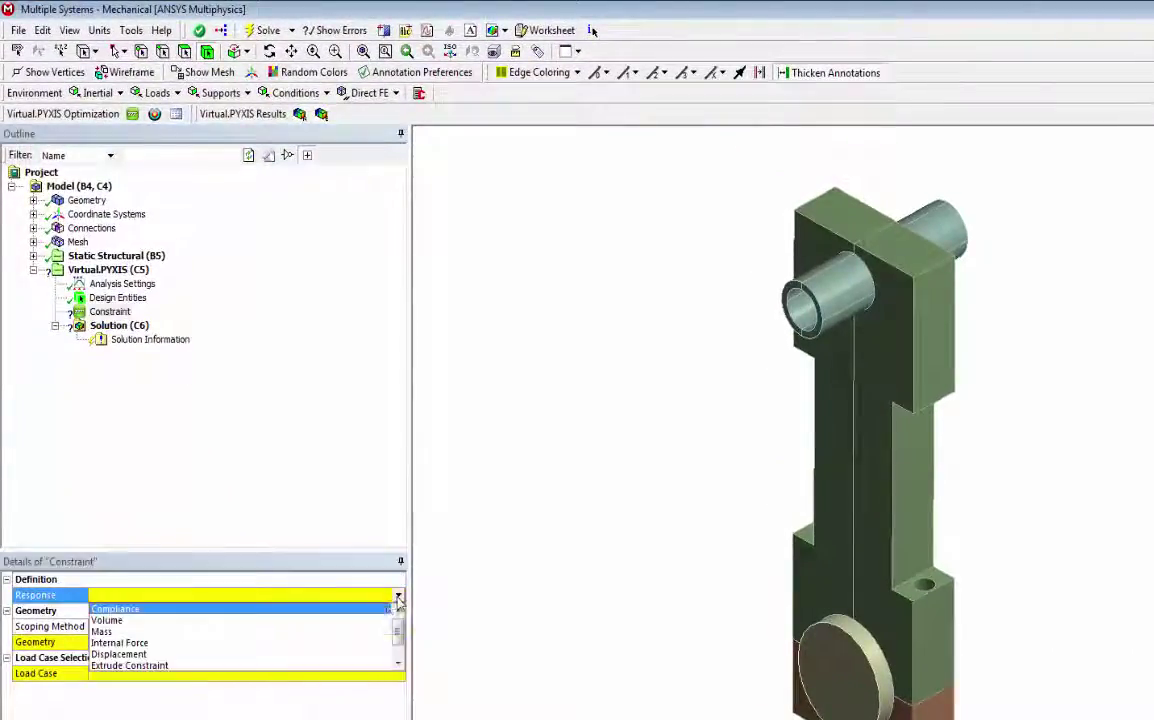
left_click(330, 621)
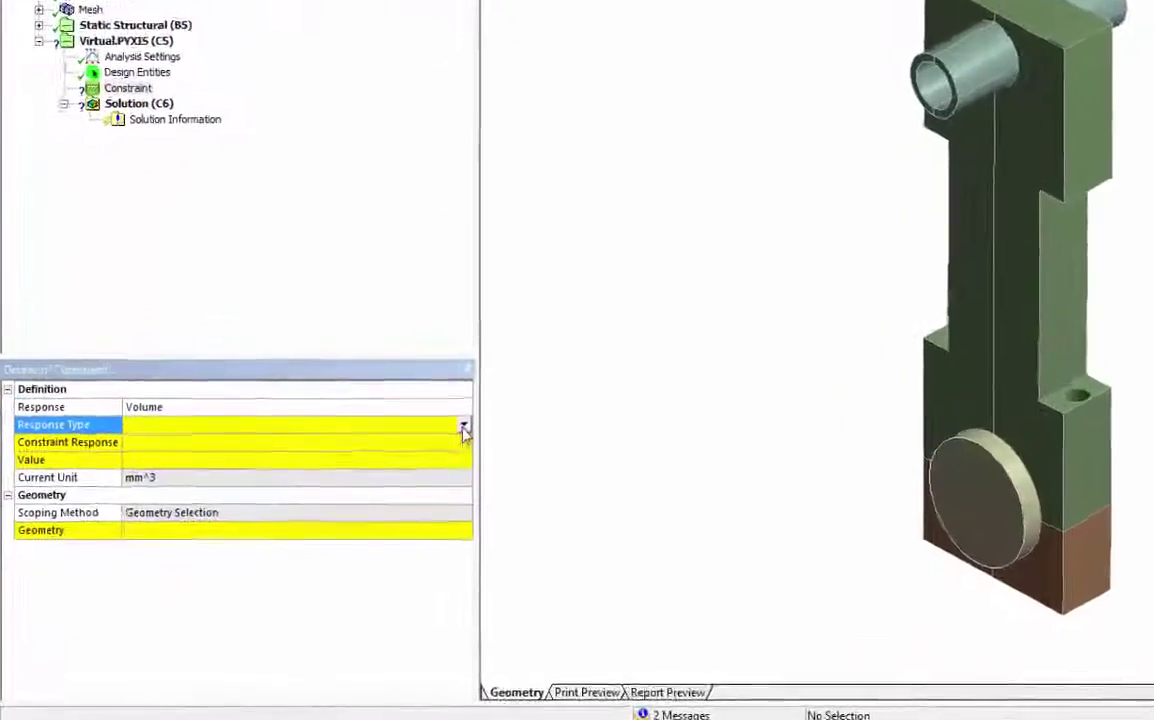
left_click(378, 476)
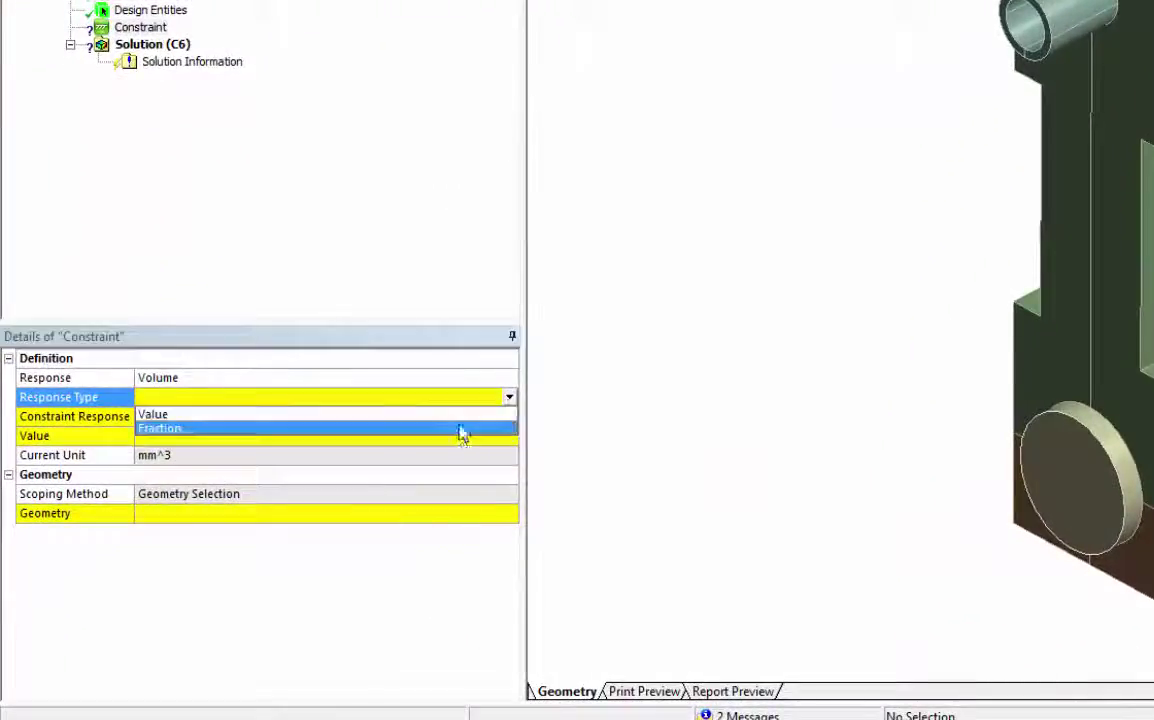
left_click(346, 500)
left_click(505, 418)
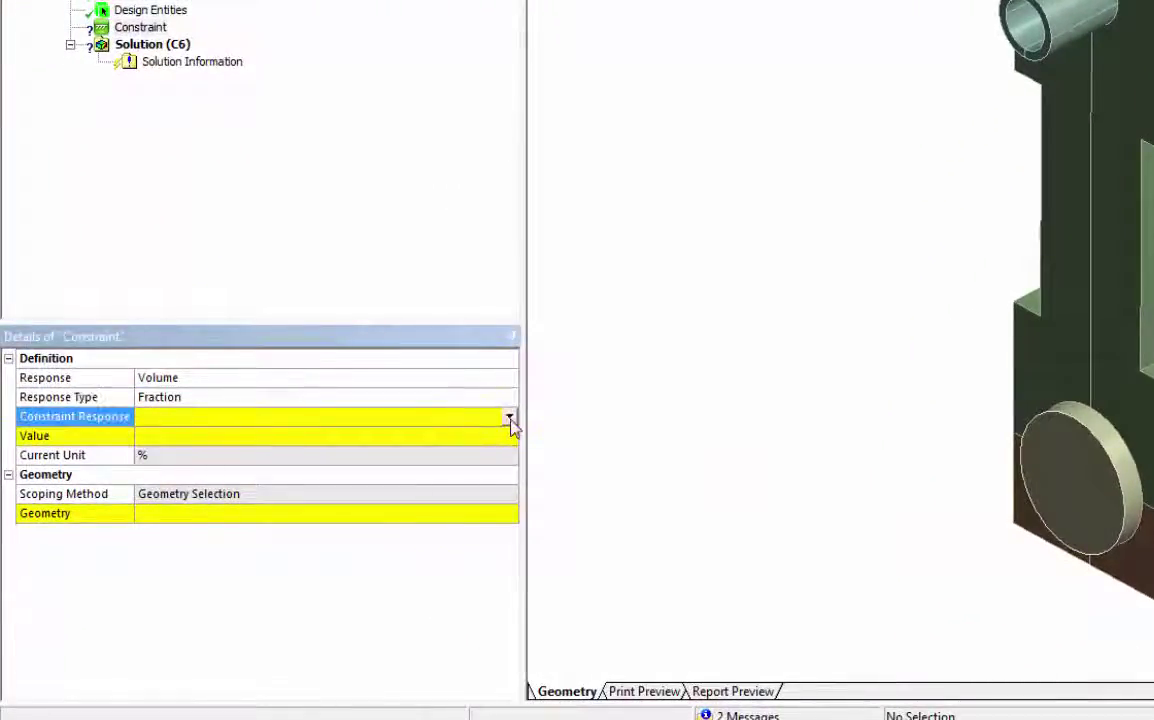
left_click(510, 418)
left_click(462, 437)
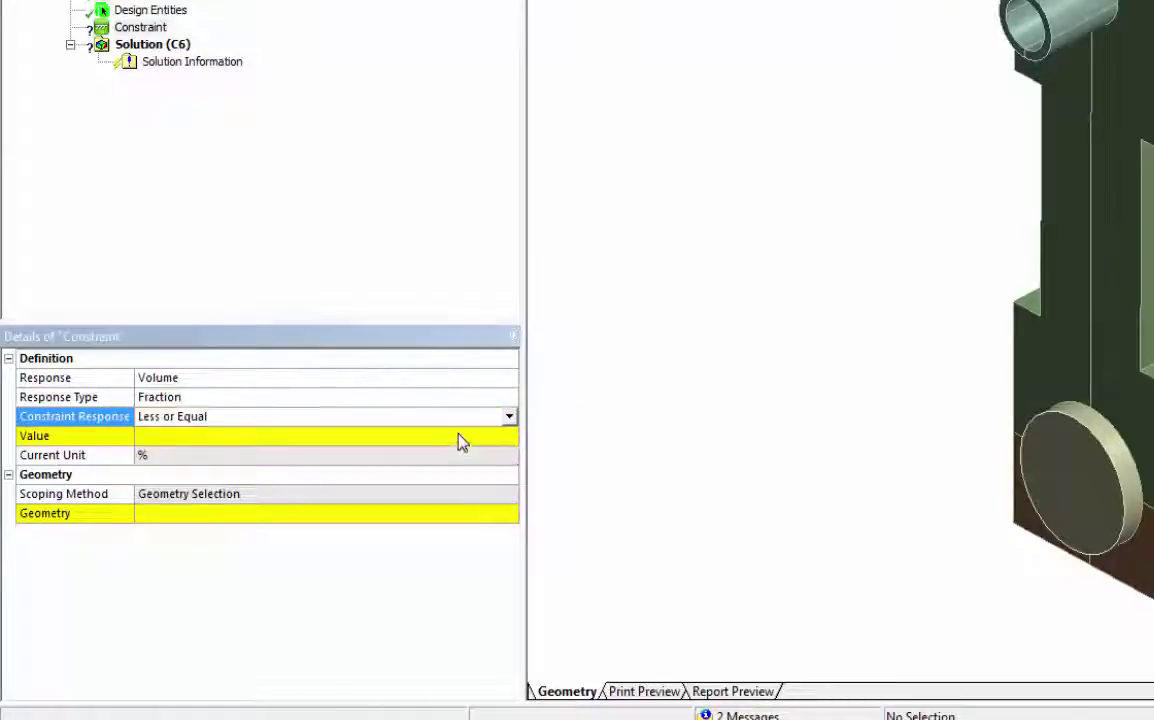
left_click(487, 438)
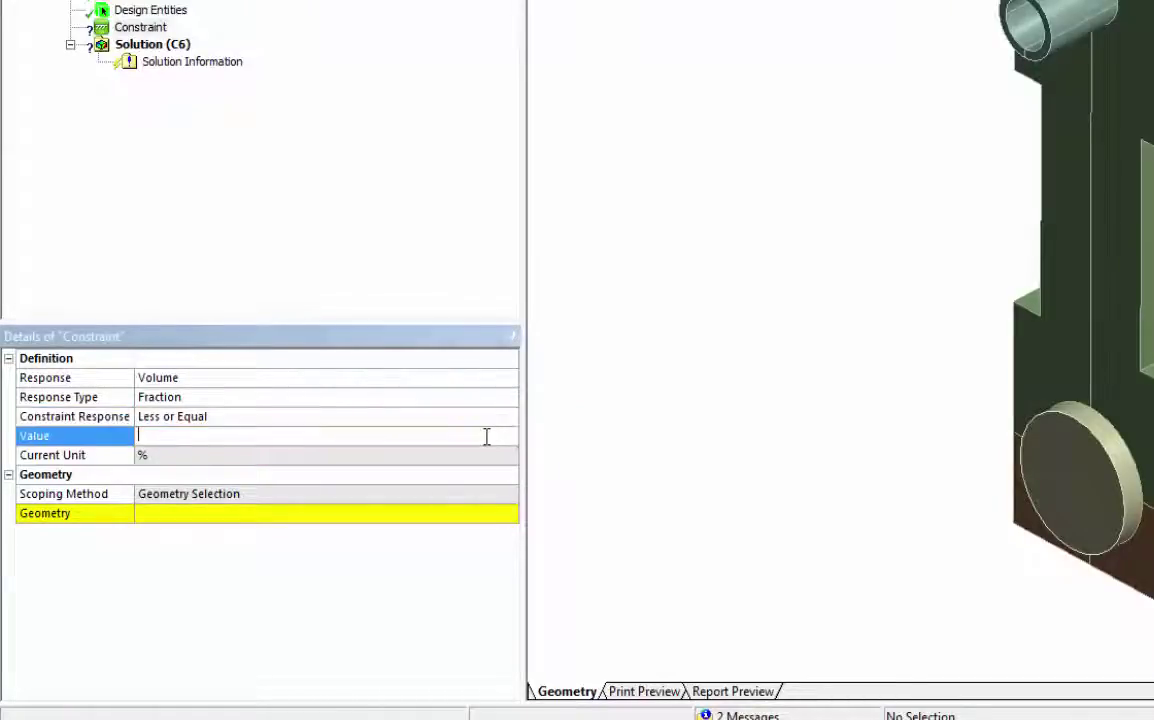
type("35")
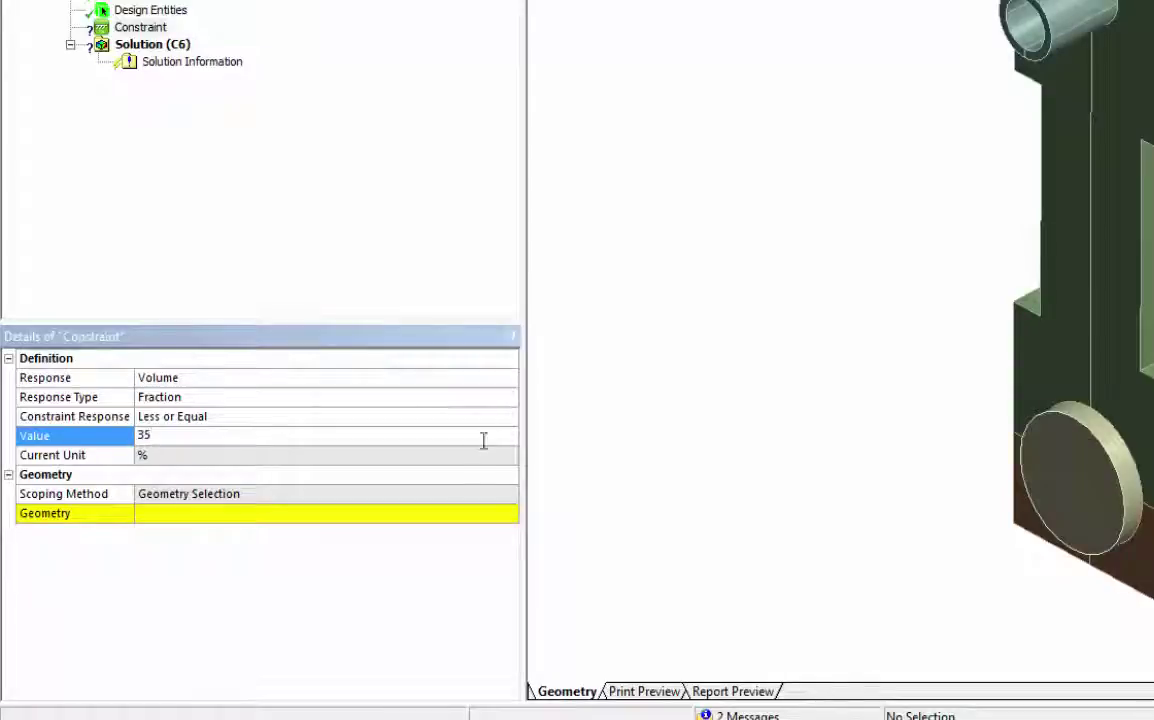
left_click(450, 481)
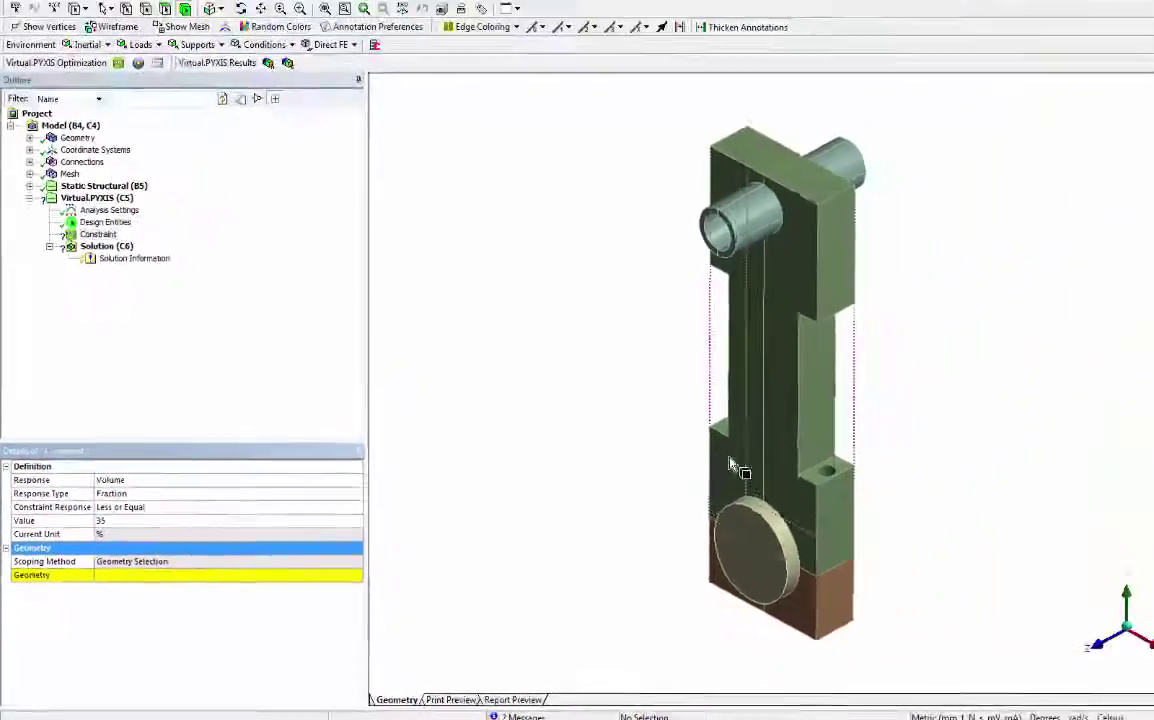
Scope the constraint to the main arm body and the lower brown body.
left_click(693, 469)
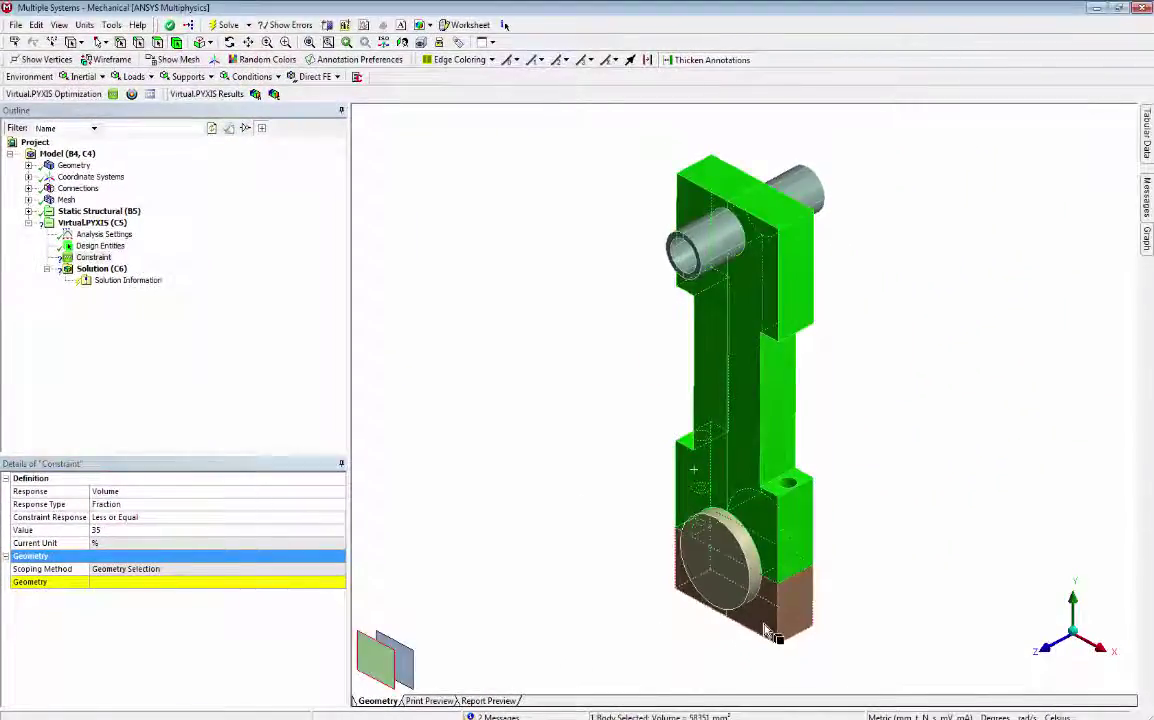
left_click(715, 625, "ctrl")
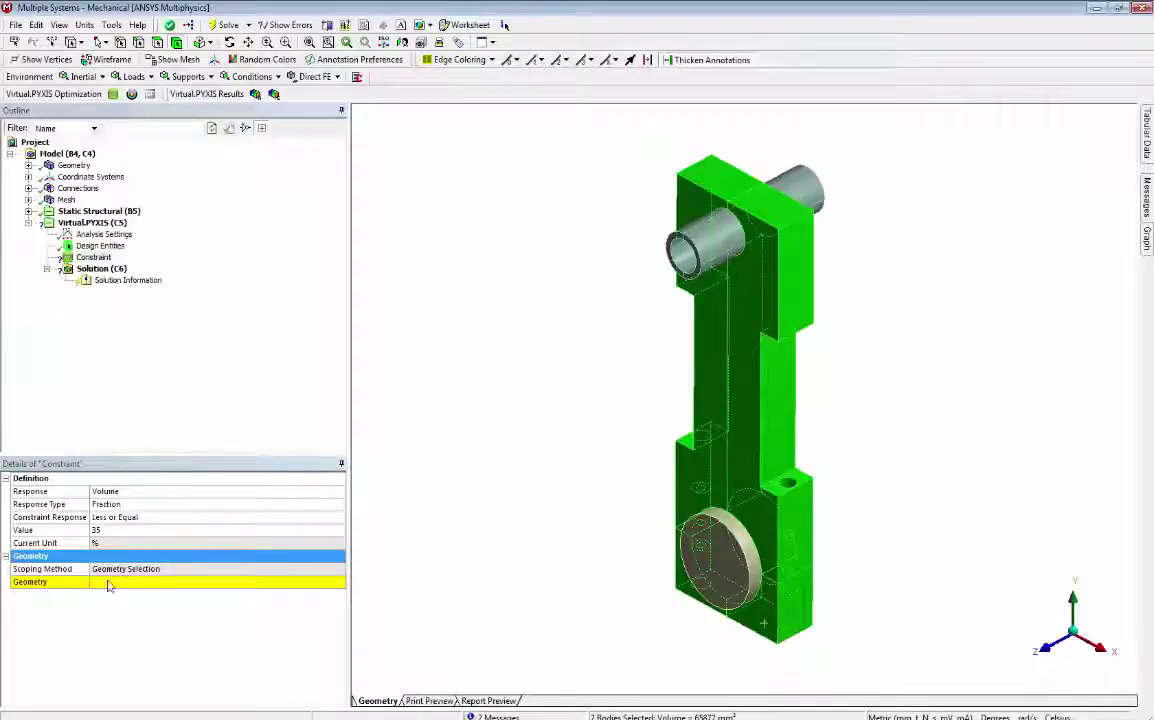
left_click(115, 582)
left_click(130, 583)
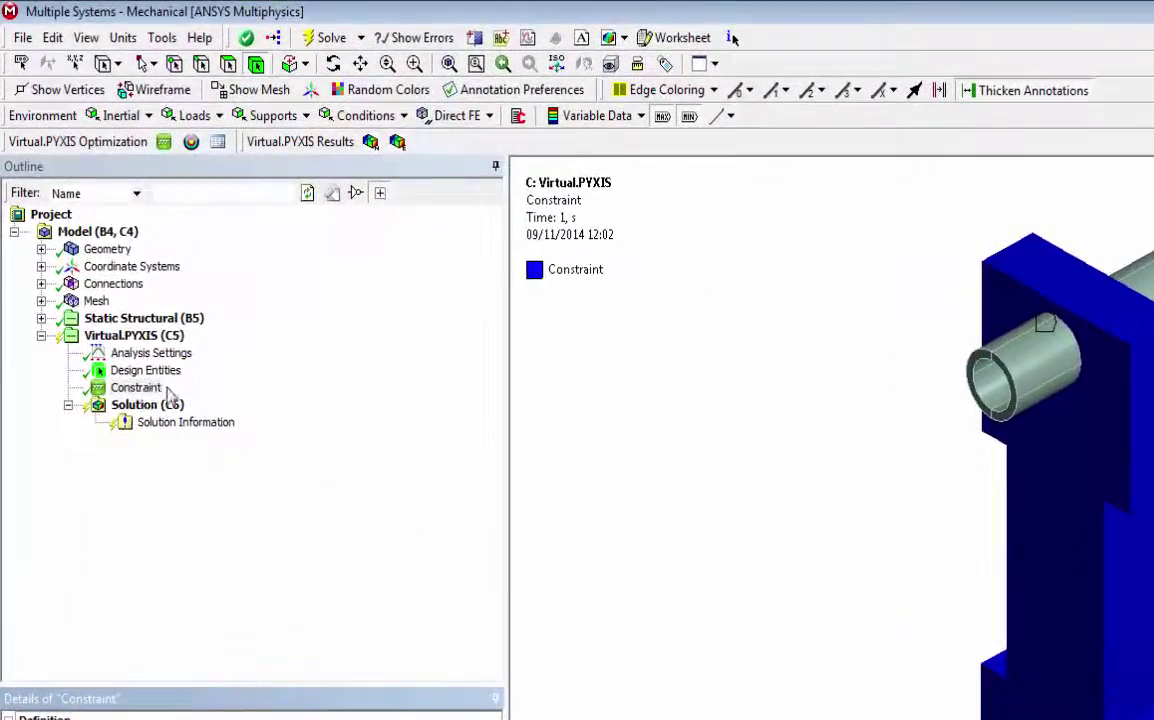
left_click(128, 330)
Rename the Constraint item in the Outline to 'Volume'.
right_click(152, 393)
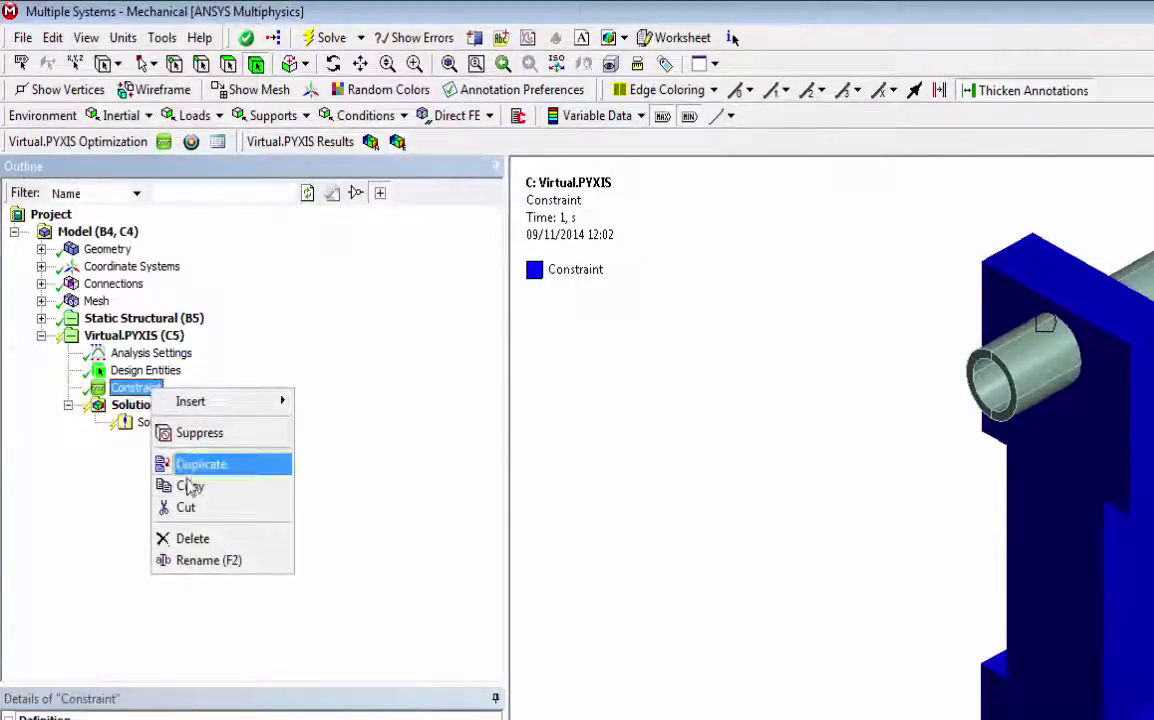
left_click(202, 561)
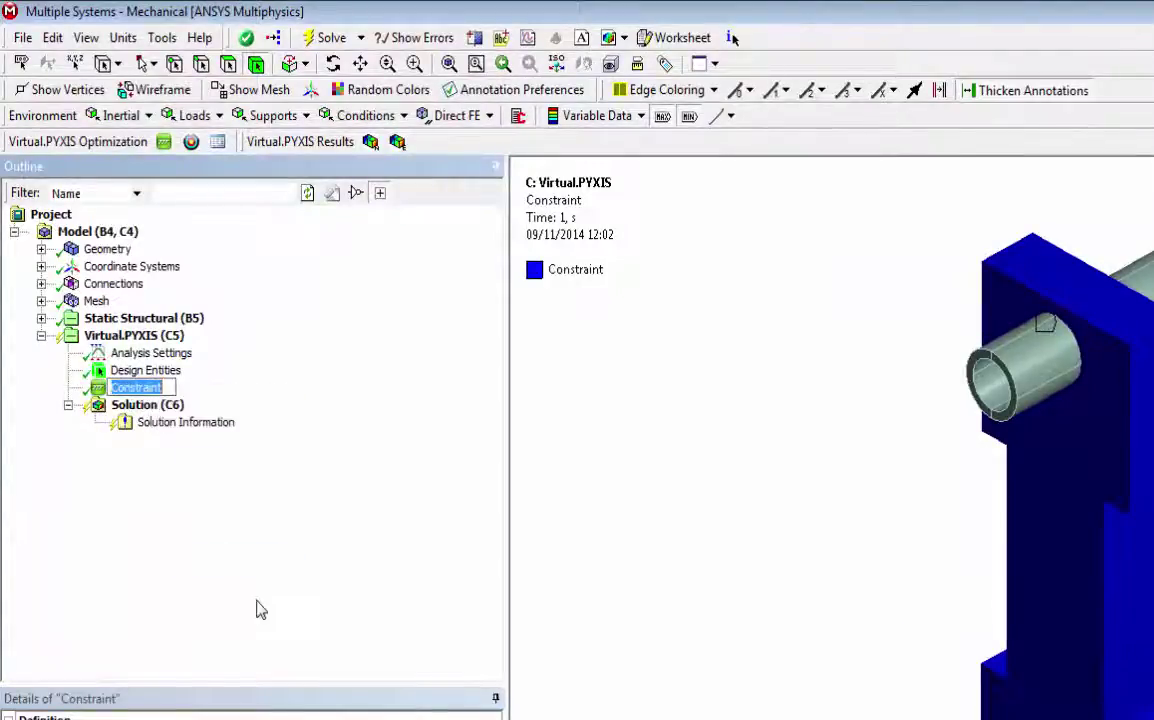
type("V")
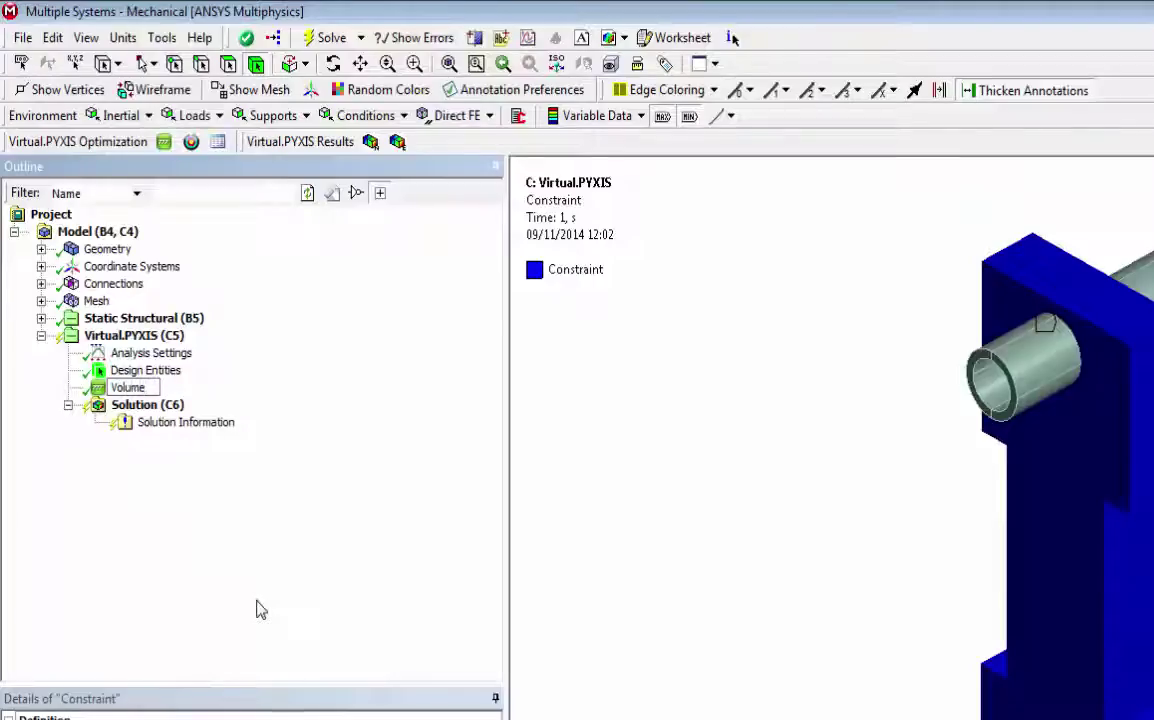
type("olume")
key("Return")
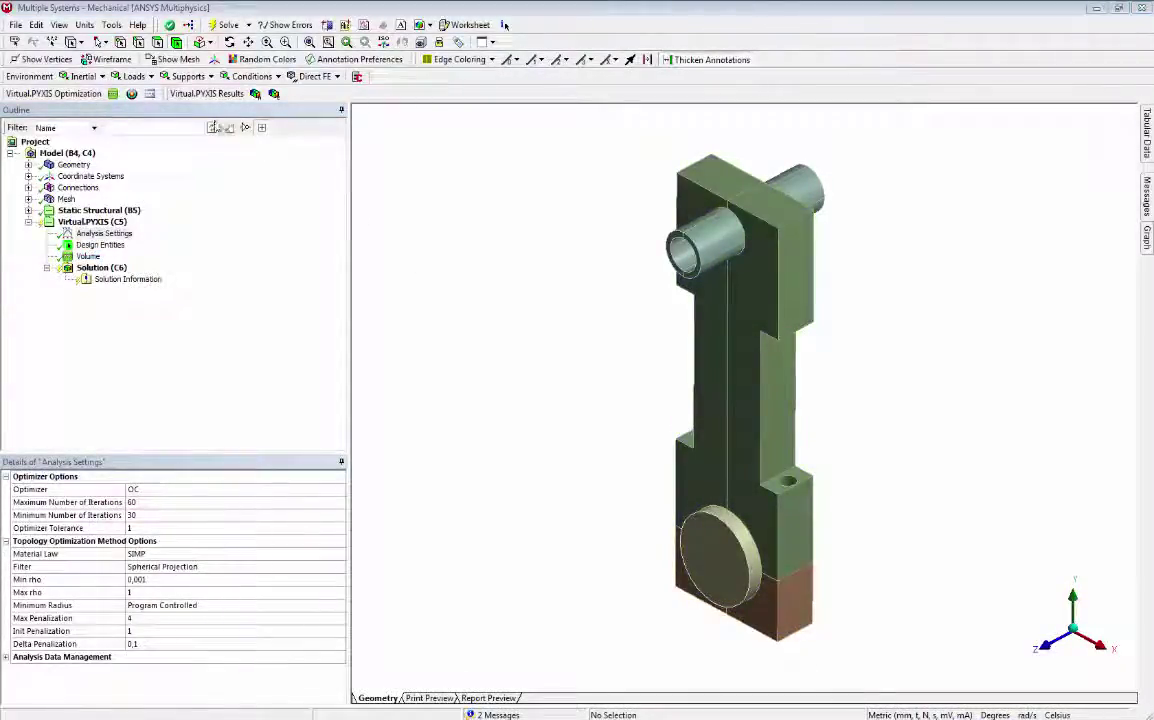
Insert Load Case Combinations and add two rows to its Tabular Data.
left_click(148, 93)
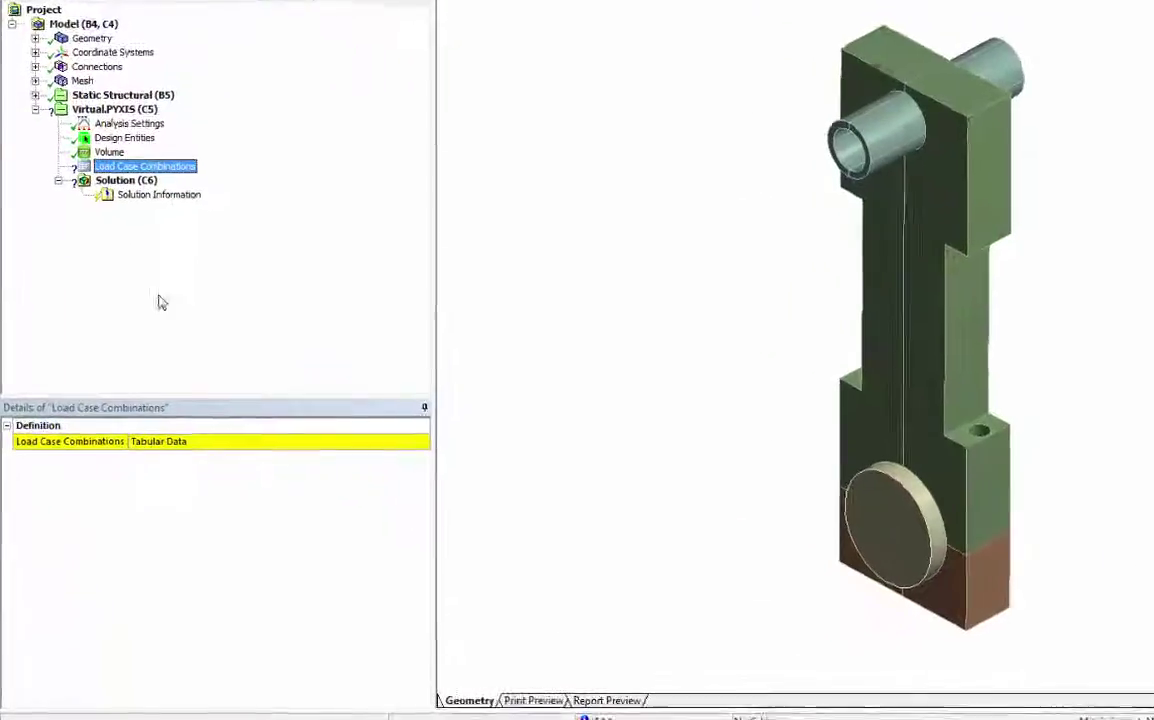
left_click(205, 441)
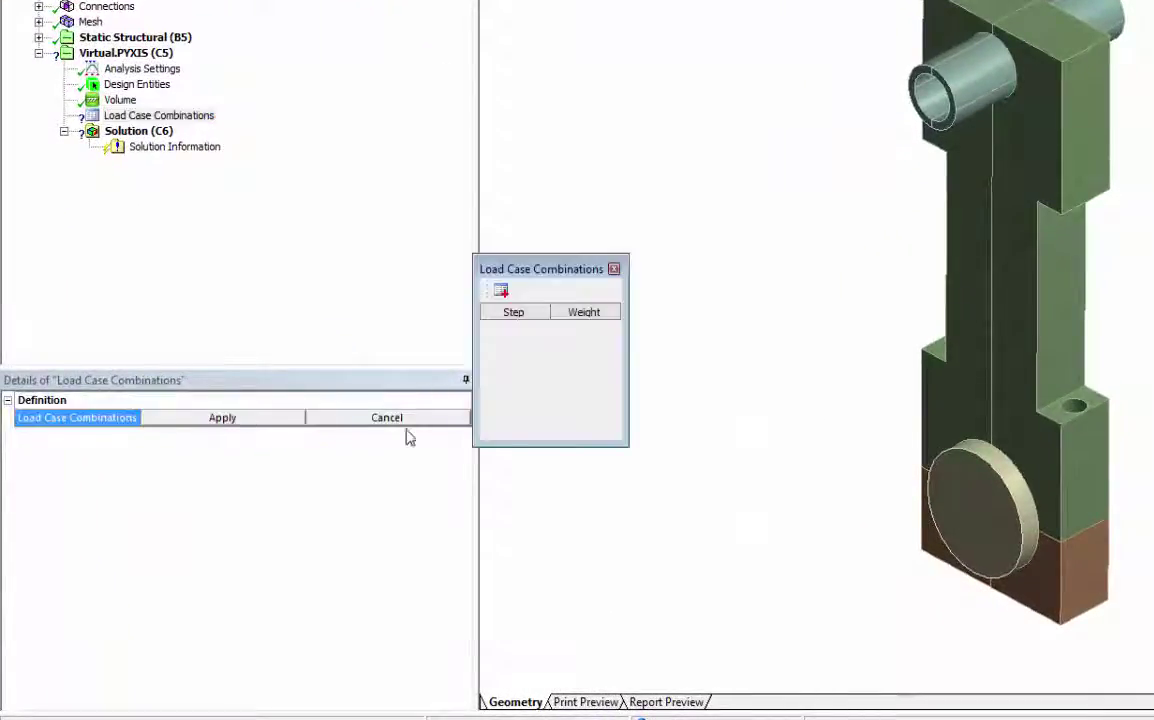
left_click_drag(518, 270, 603, 307)
left_click(587, 329)
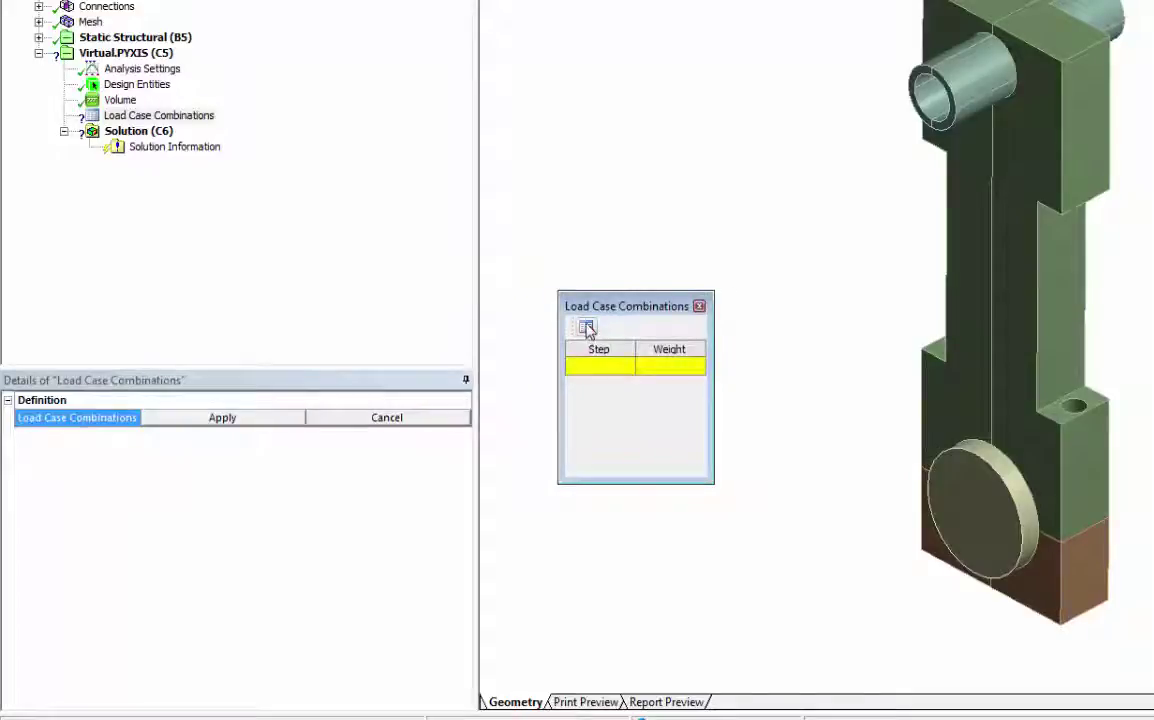
left_click(587, 329)
Enter steps 2 and 3, each with weight 1, and apply the combination.
left_click(596, 372)
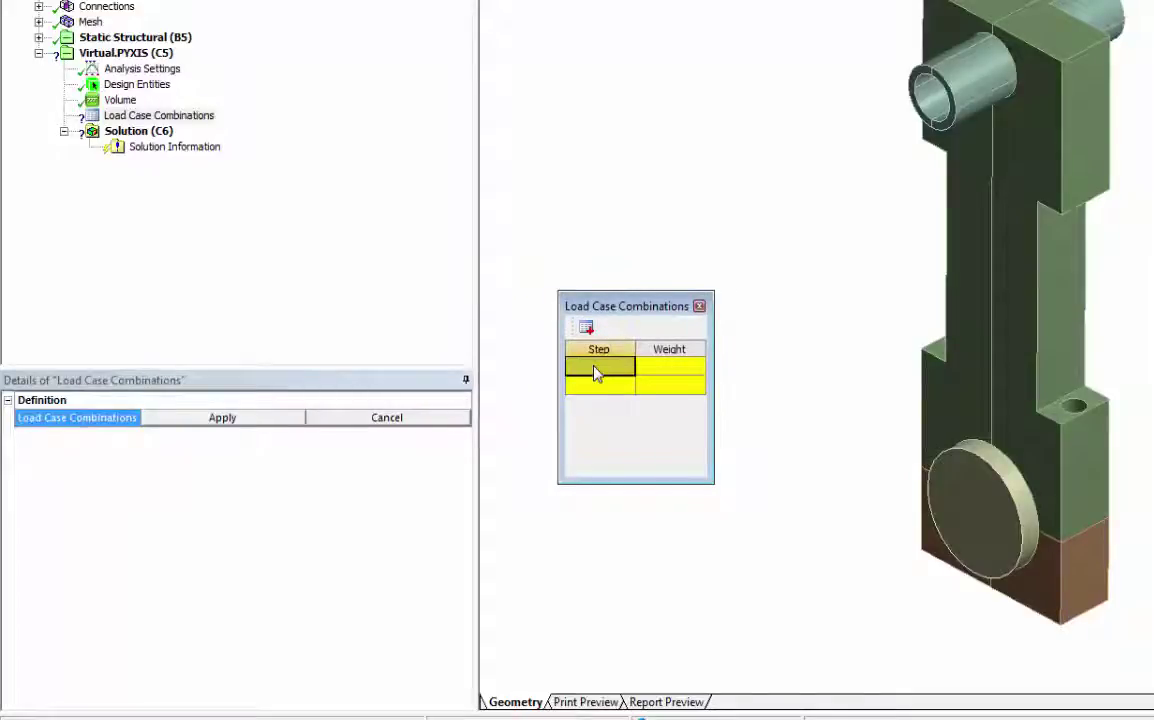
type("2")
left_click(604, 388)
type("3")
left_click(669, 374)
type("1")
left_click(671, 388)
type("1")
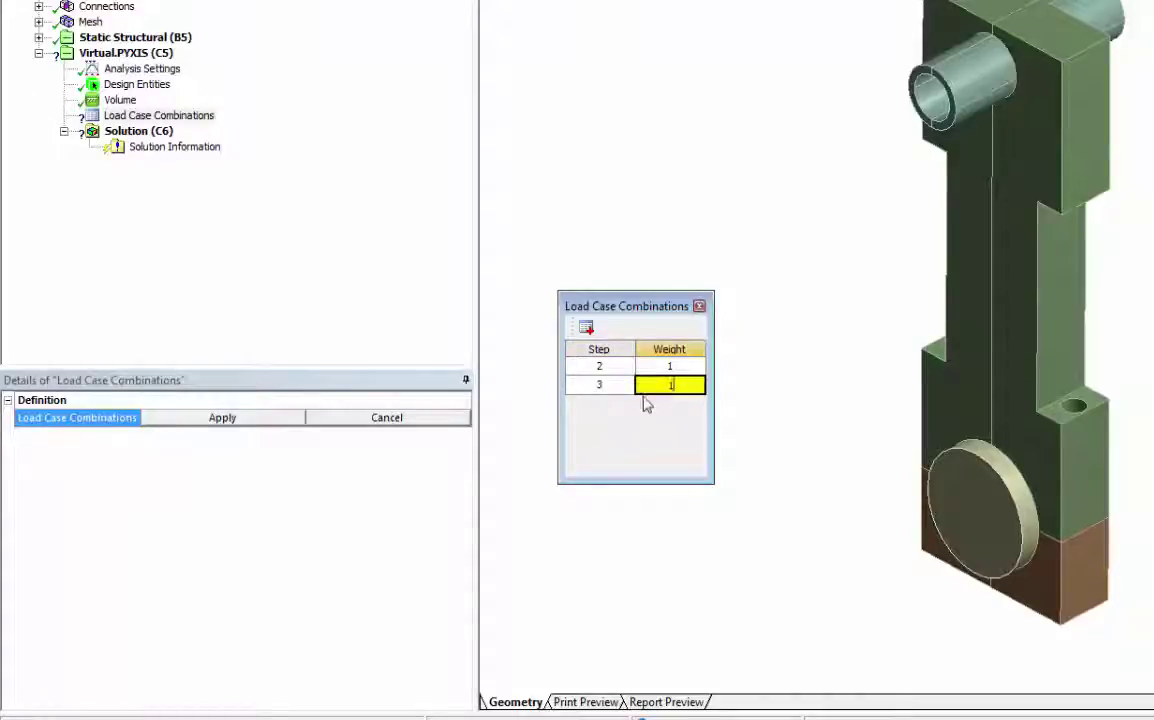
left_click(276, 425)
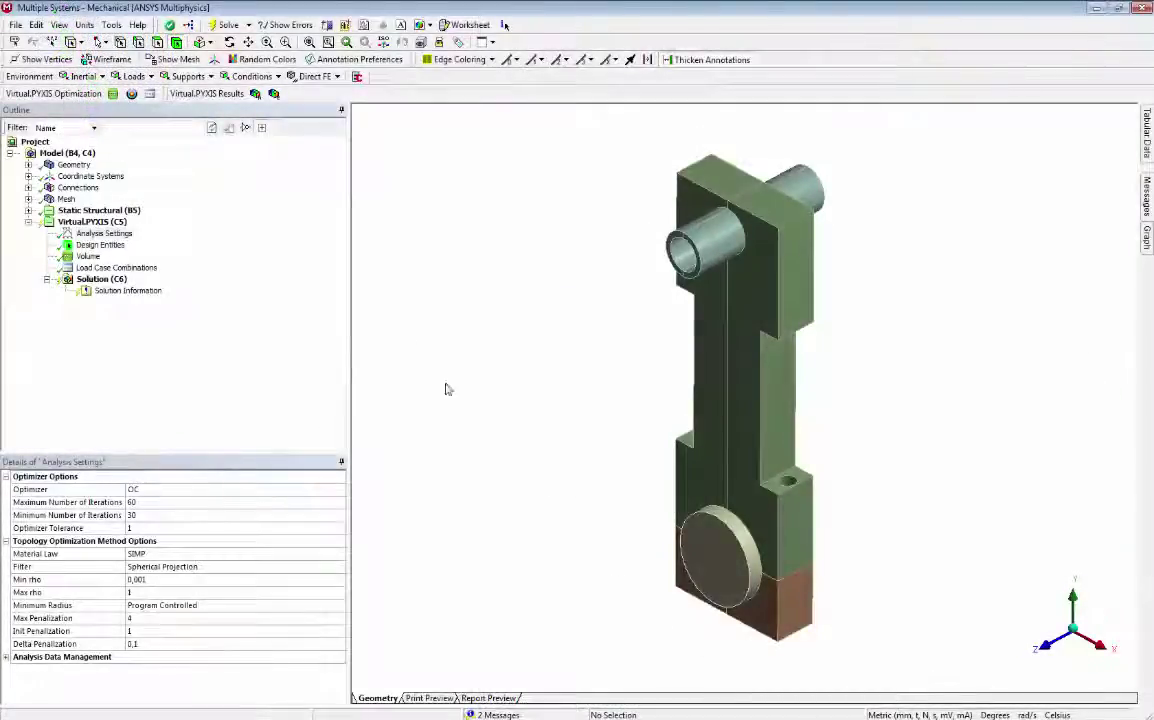
Insert an Objective with Compliance as the response, set to Min.
left_click(133, 95)
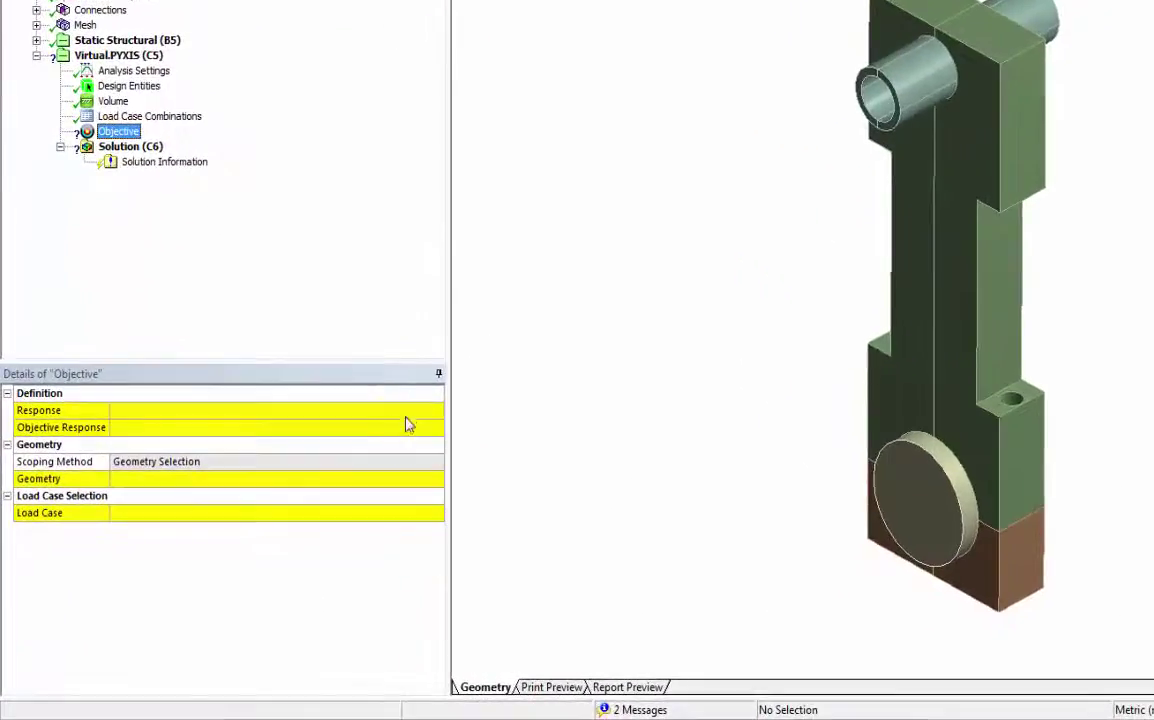
left_click(405, 412)
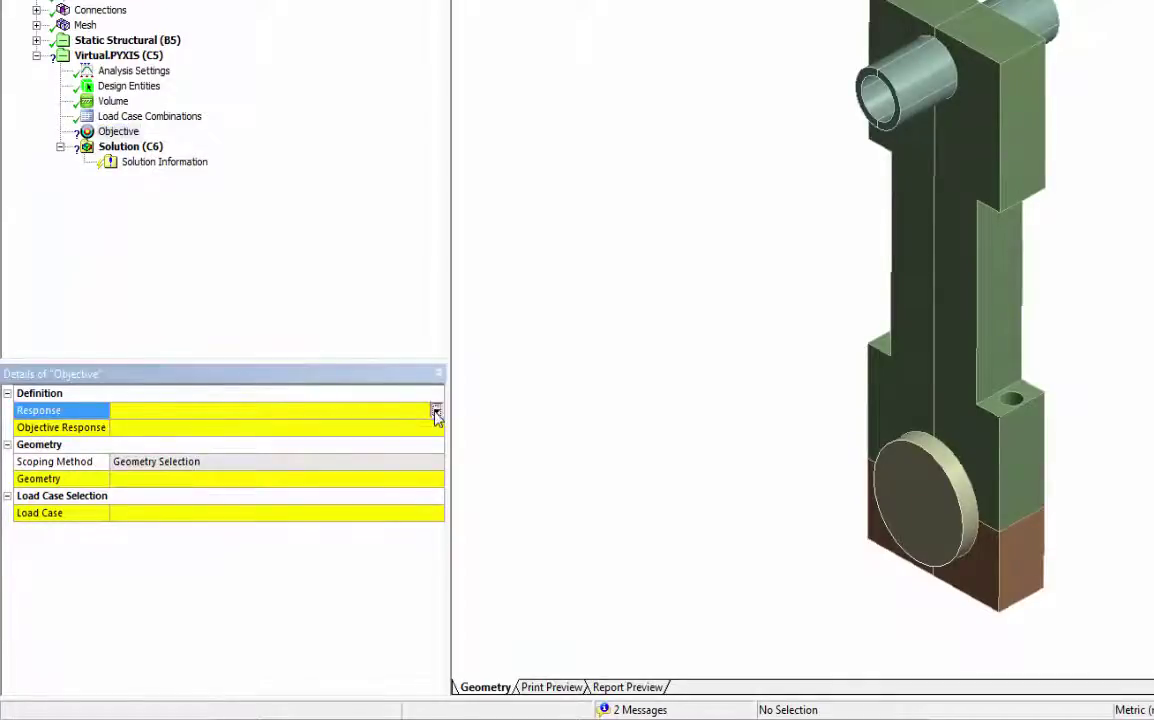
left_click(436, 412)
left_click(409, 427)
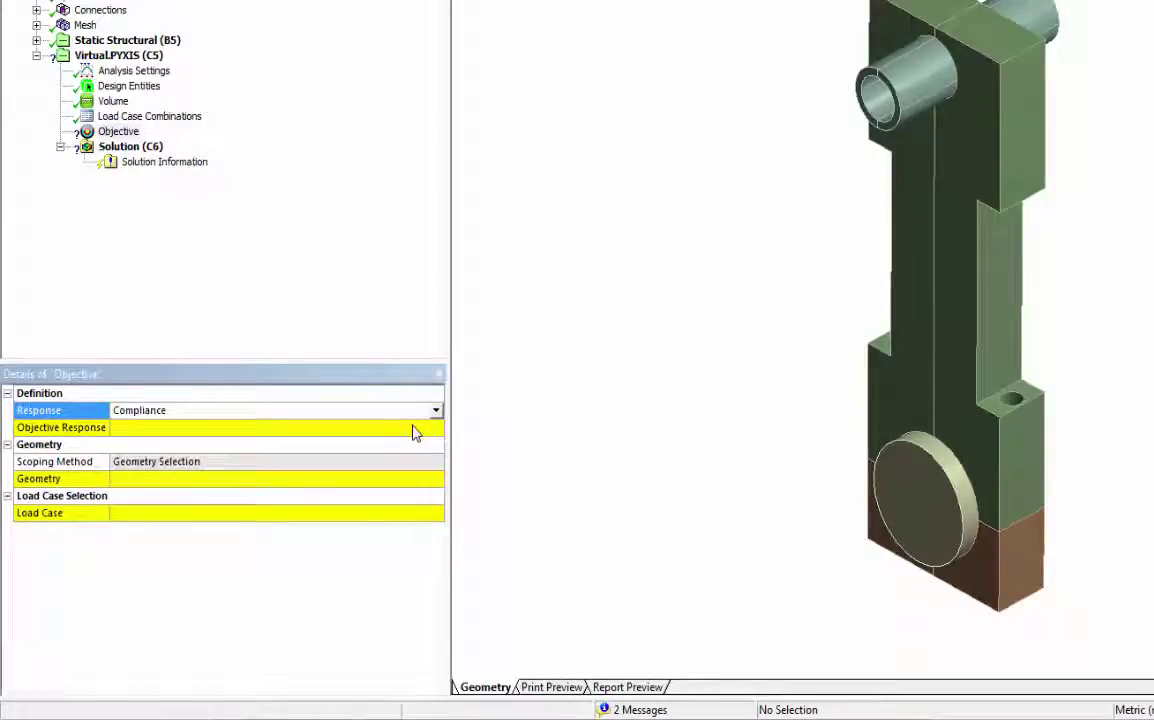
left_click(415, 432)
left_click(436, 428)
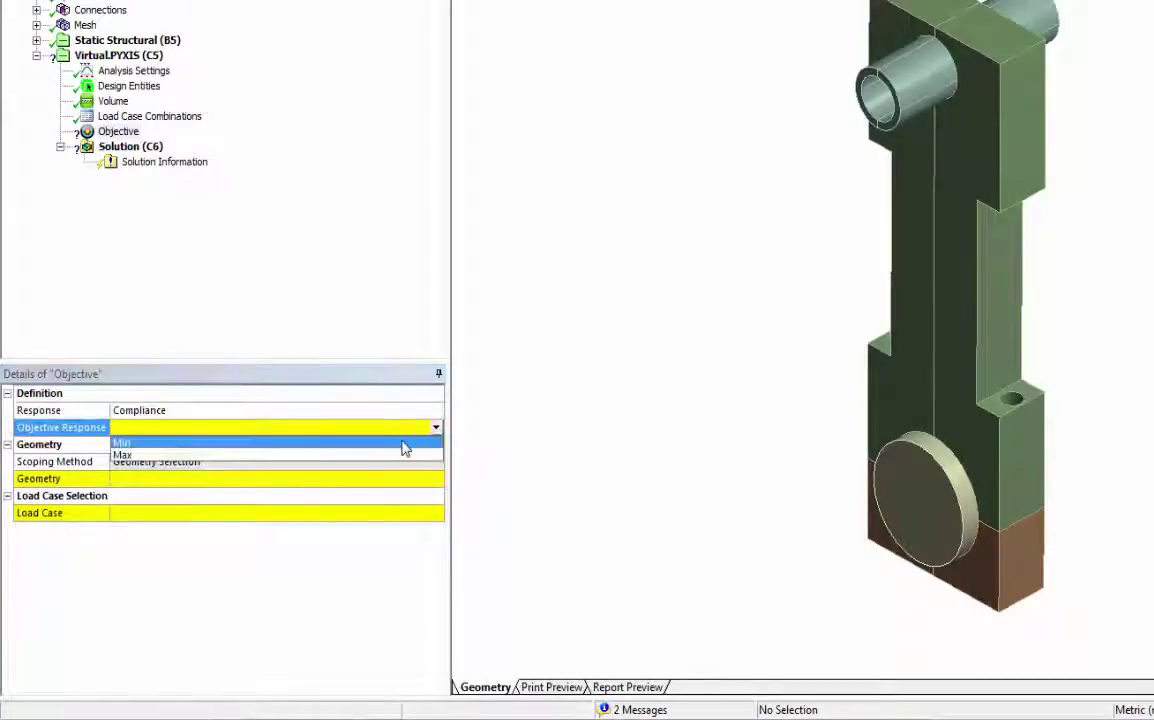
left_click(404, 445)
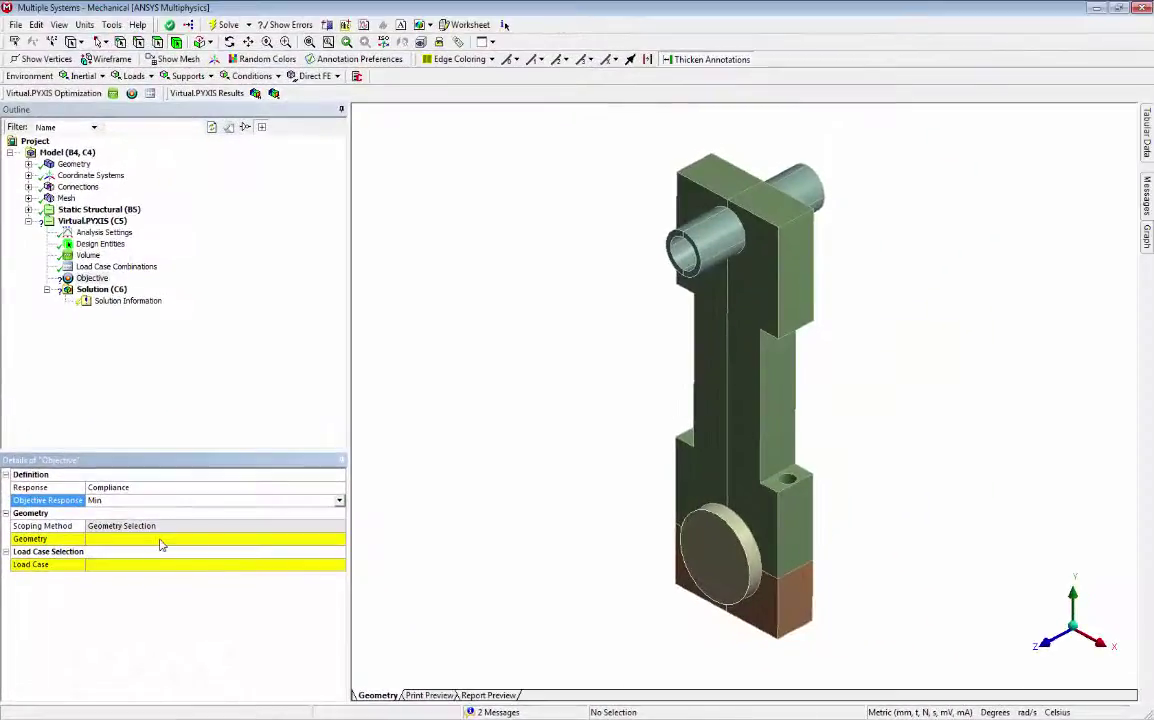
Scope the objective to the main arm body and the lower con-rod body.
left_click(160, 544)
left_click(685, 513)
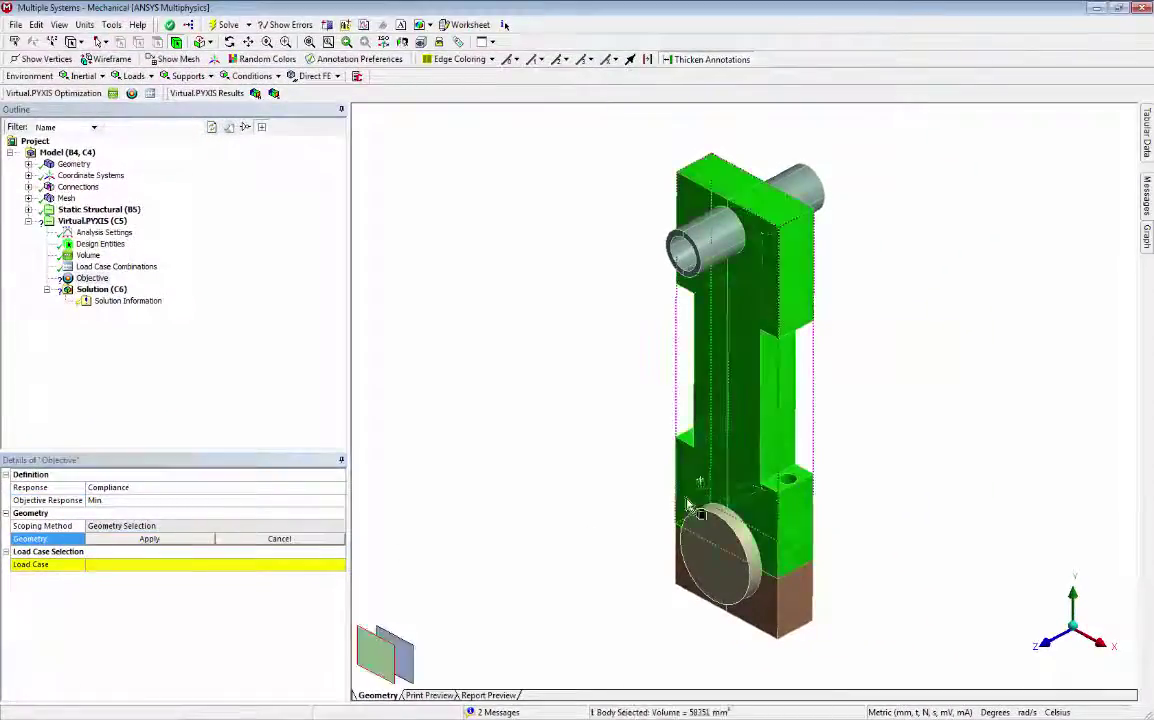
left_click(688, 516, "ctrl")
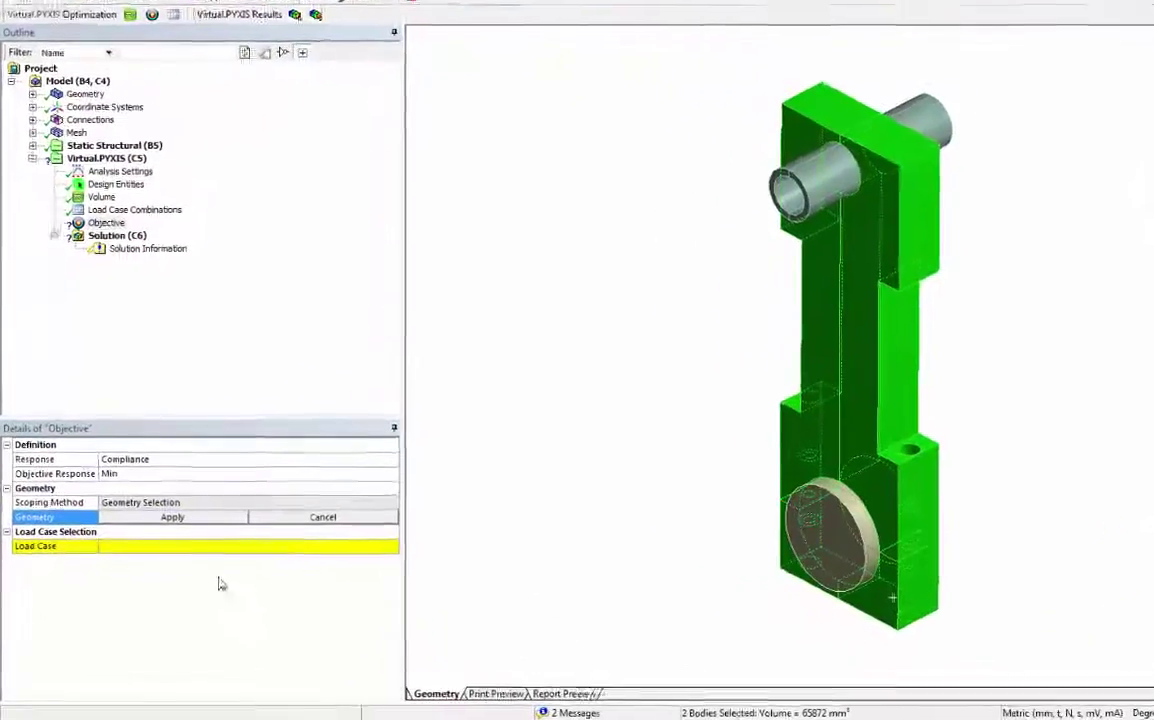
left_click(211, 519)
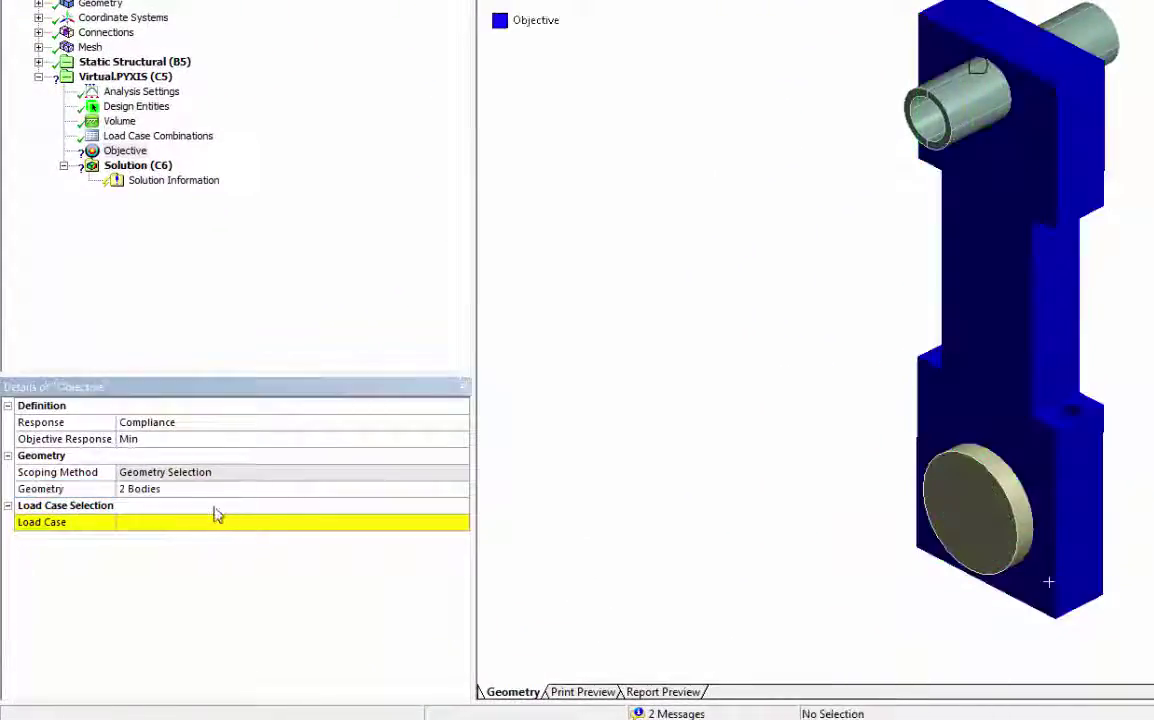
Set the objective's Load Case to Load Case Combination using Load Case Combinations.
left_click(172, 529)
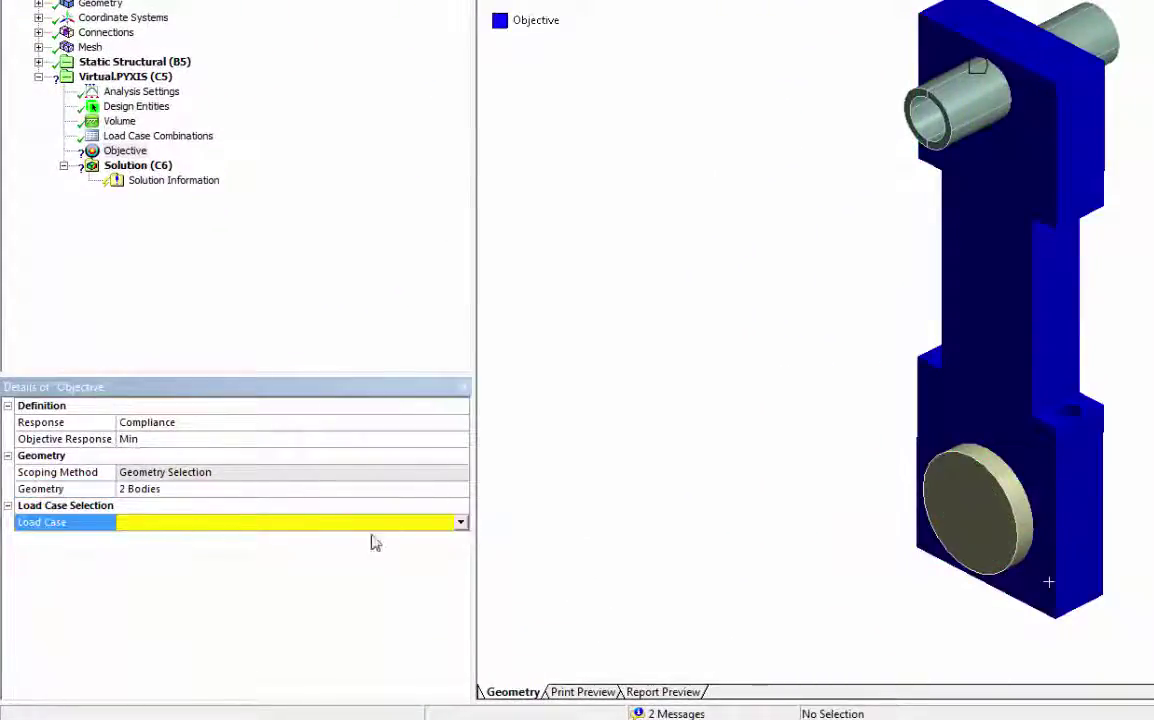
left_click(460, 522)
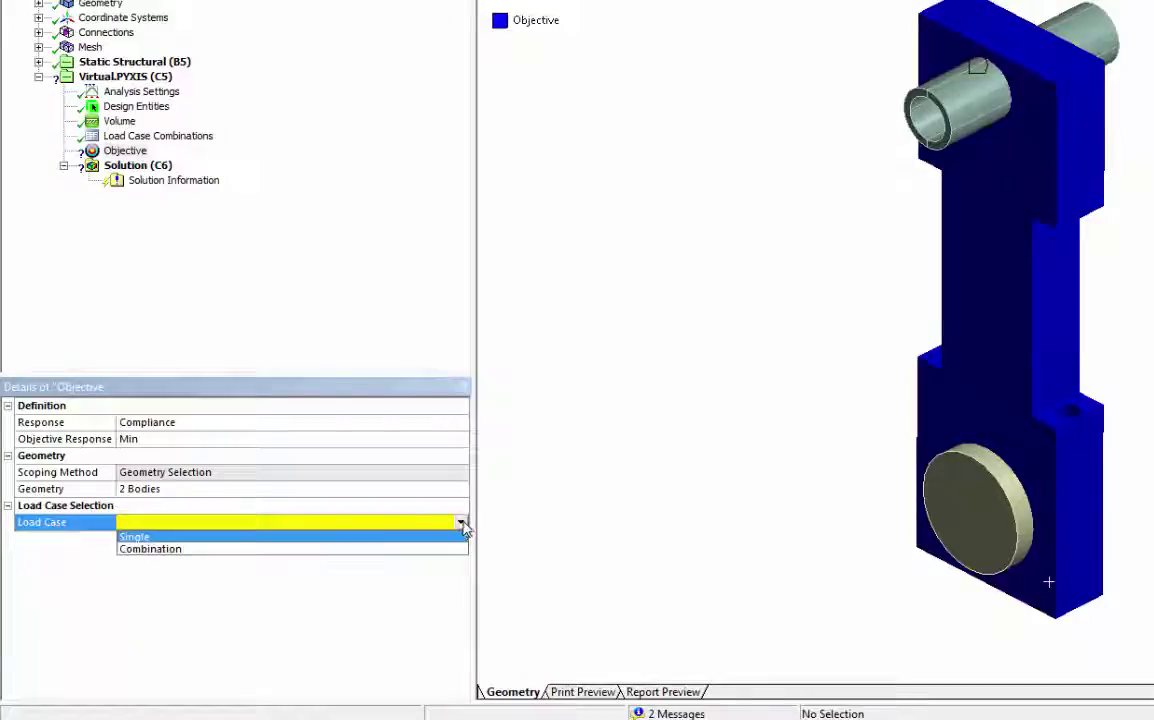
left_click(366, 549)
left_click(351, 541)
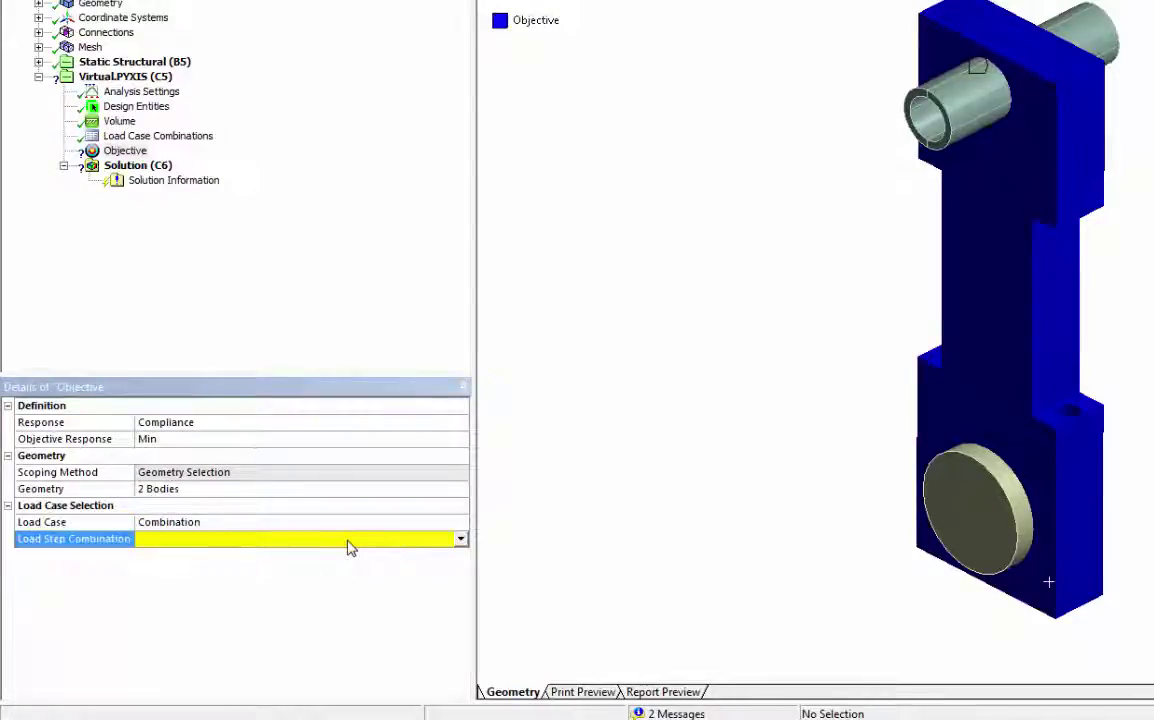
left_click(460, 540)
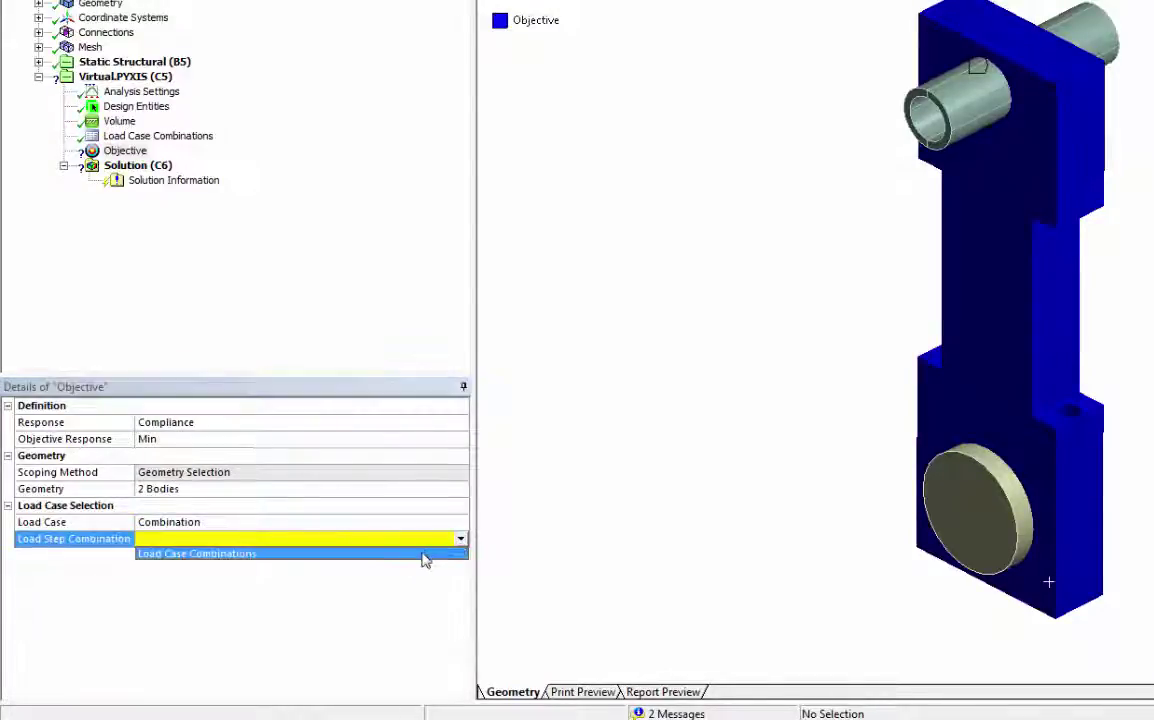
left_click(420, 555)
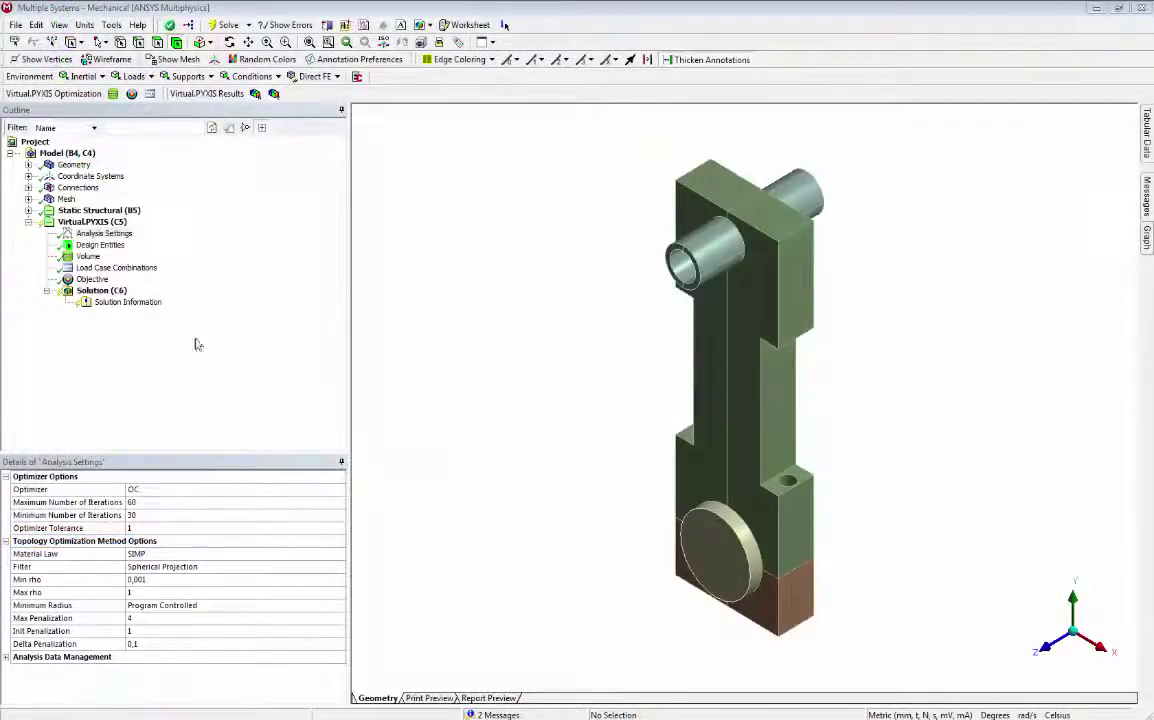
Check the Global Coordinate System, view the con-rod along +Z, and select Virtual.PYXIS (C5).
left_click(28, 176)
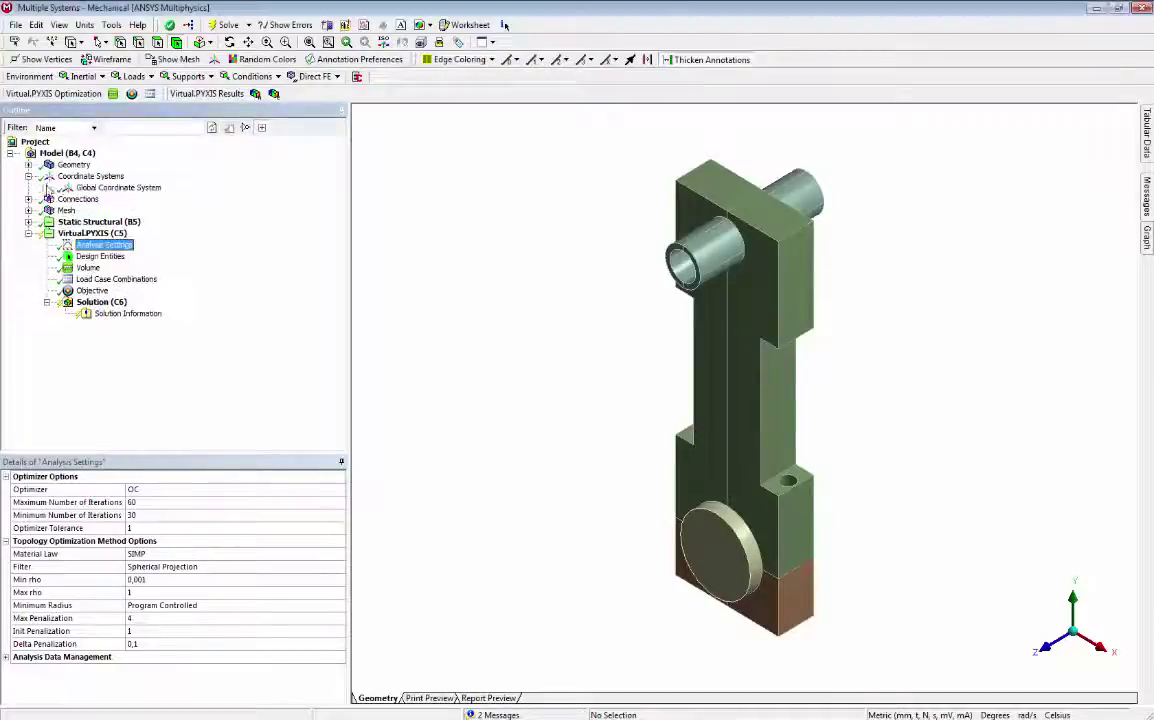
left_click(105, 188)
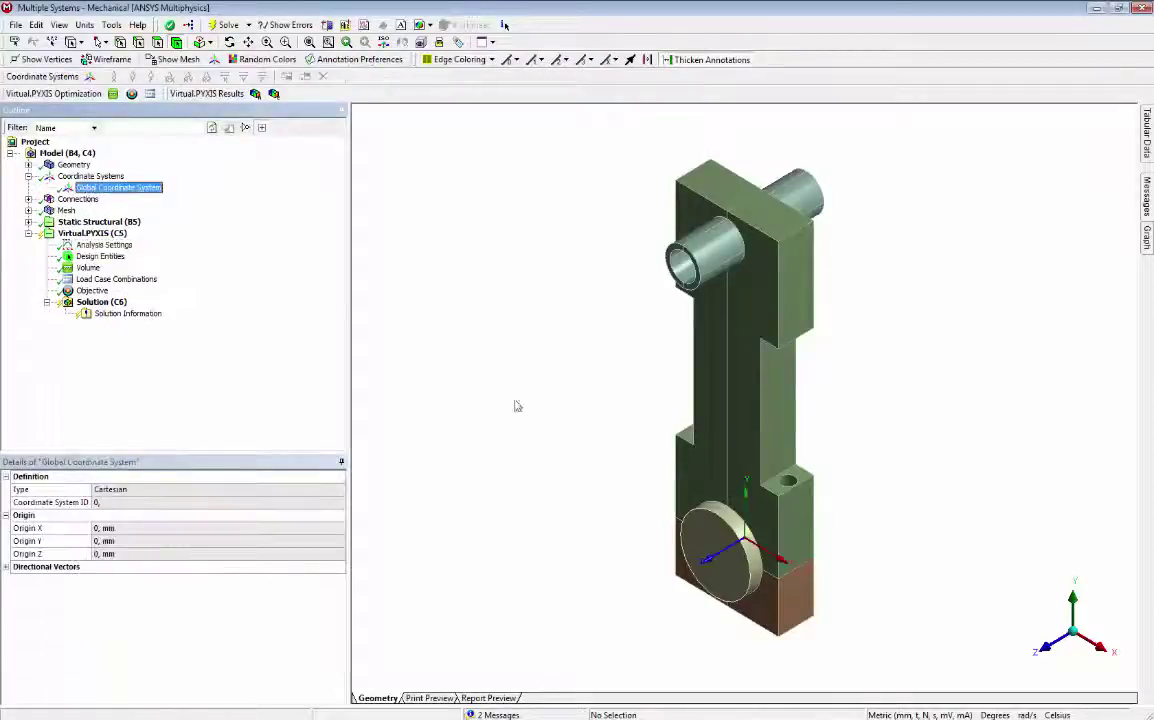
left_click(1047, 653)
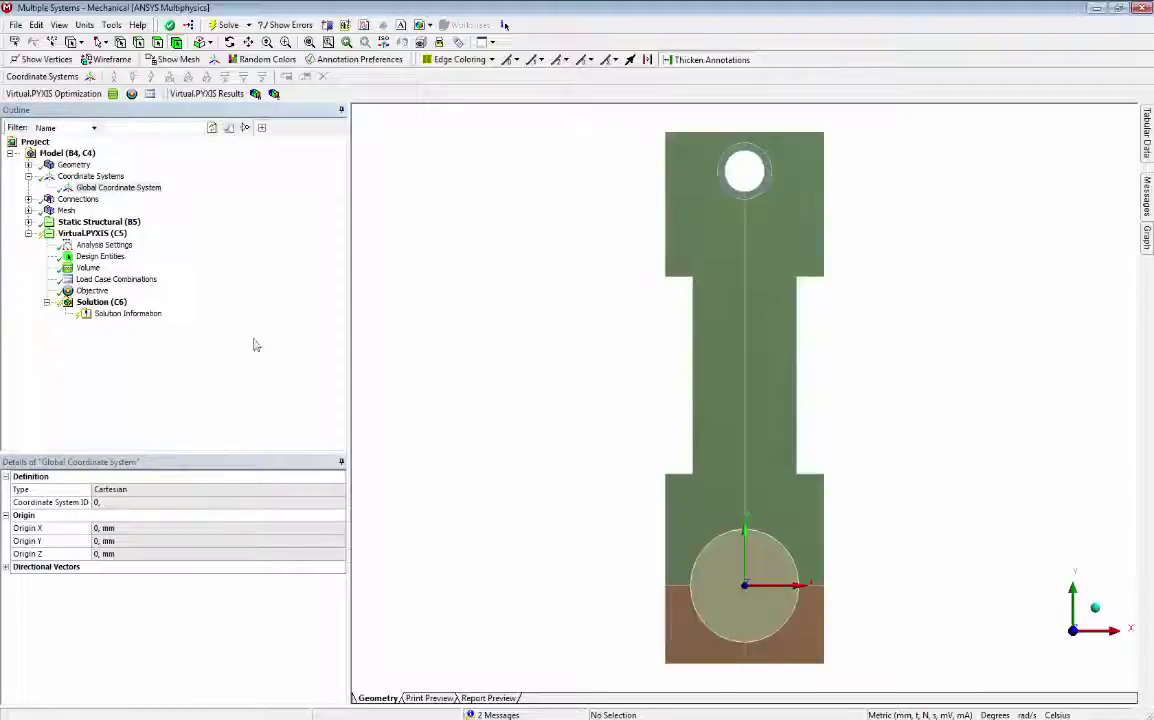
left_click(93, 233)
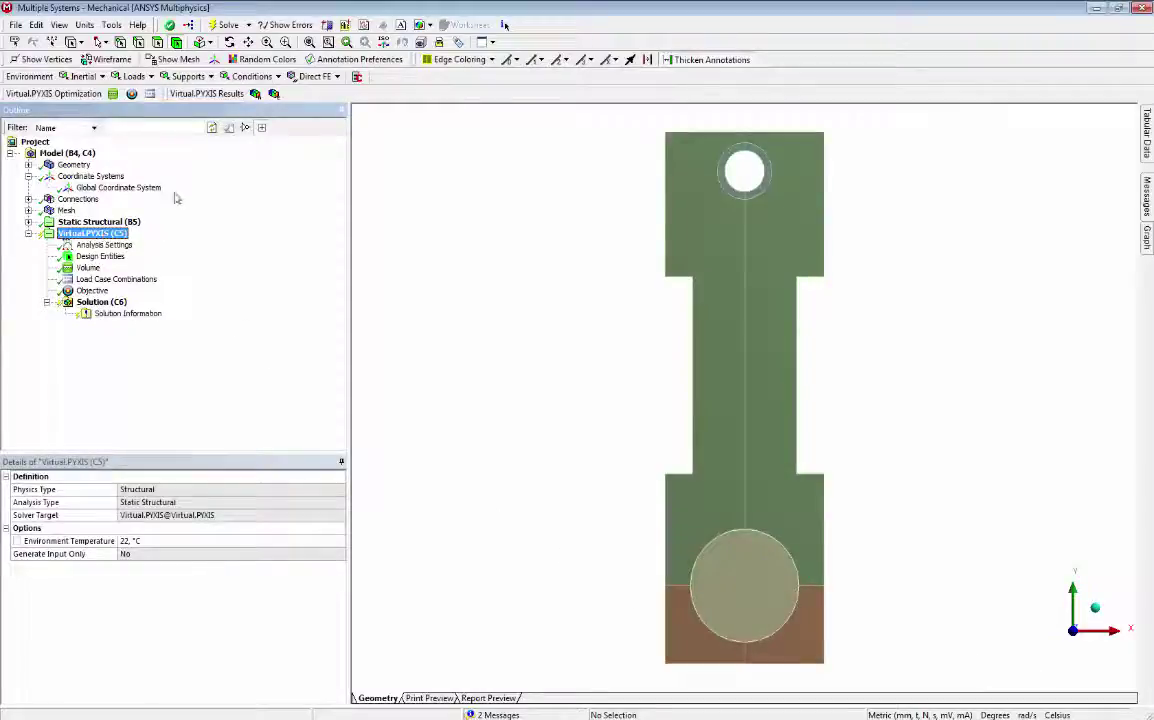
Add a constraint with response Symmetry Constraint of Planar type.
left_click(113, 93)
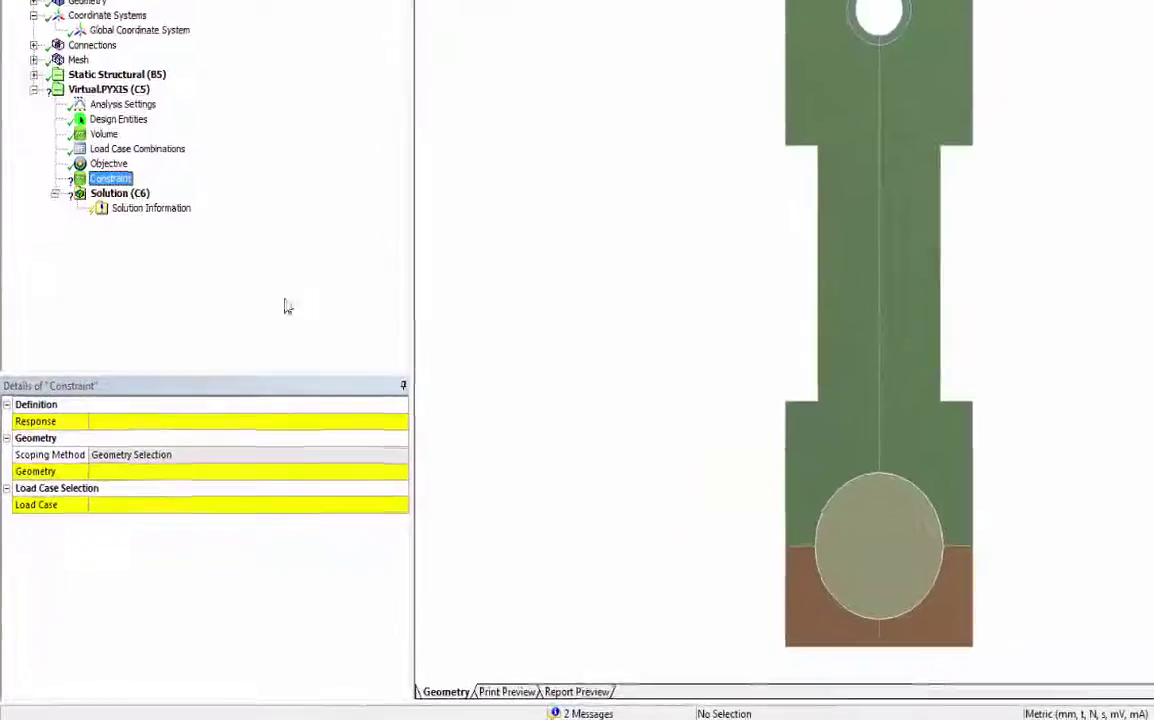
left_click(372, 425)
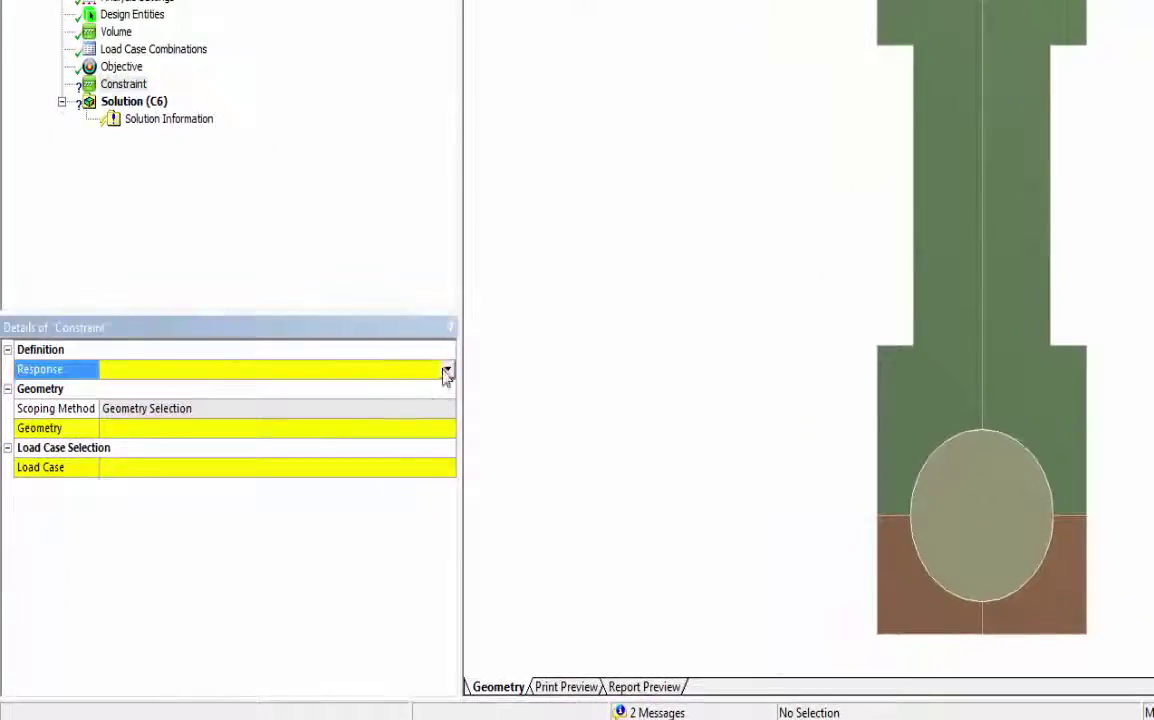
left_click(401, 422)
scroll(405, 410, "down", 1)
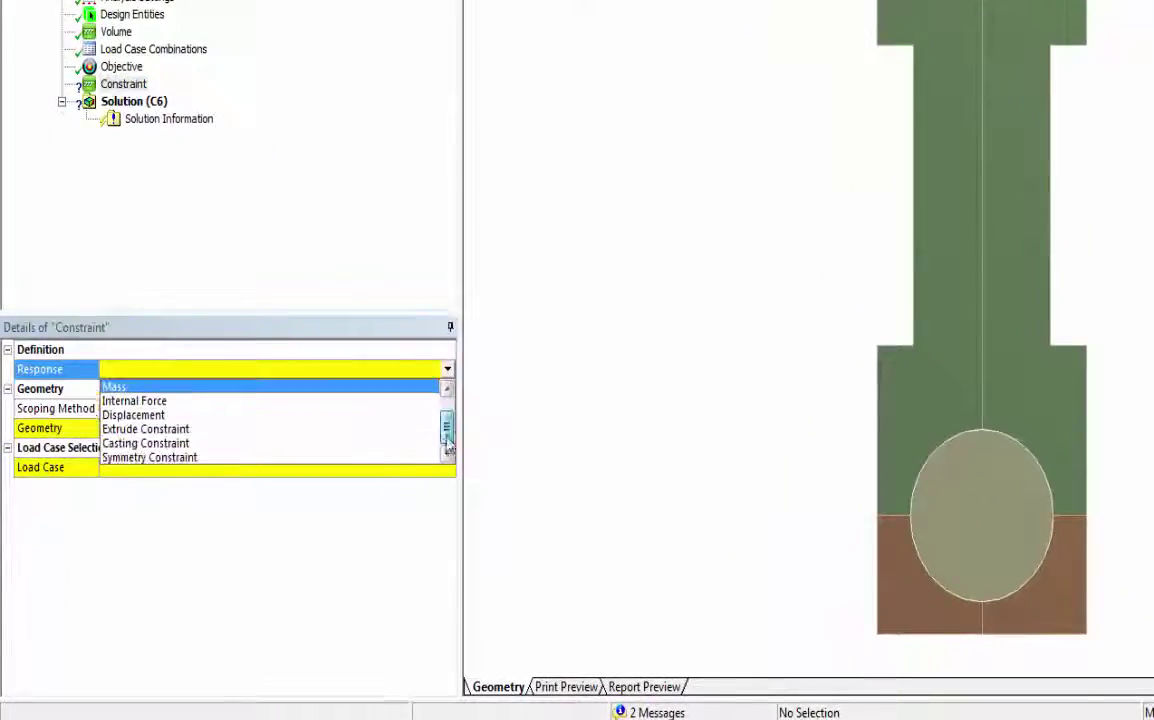
left_click(404, 459)
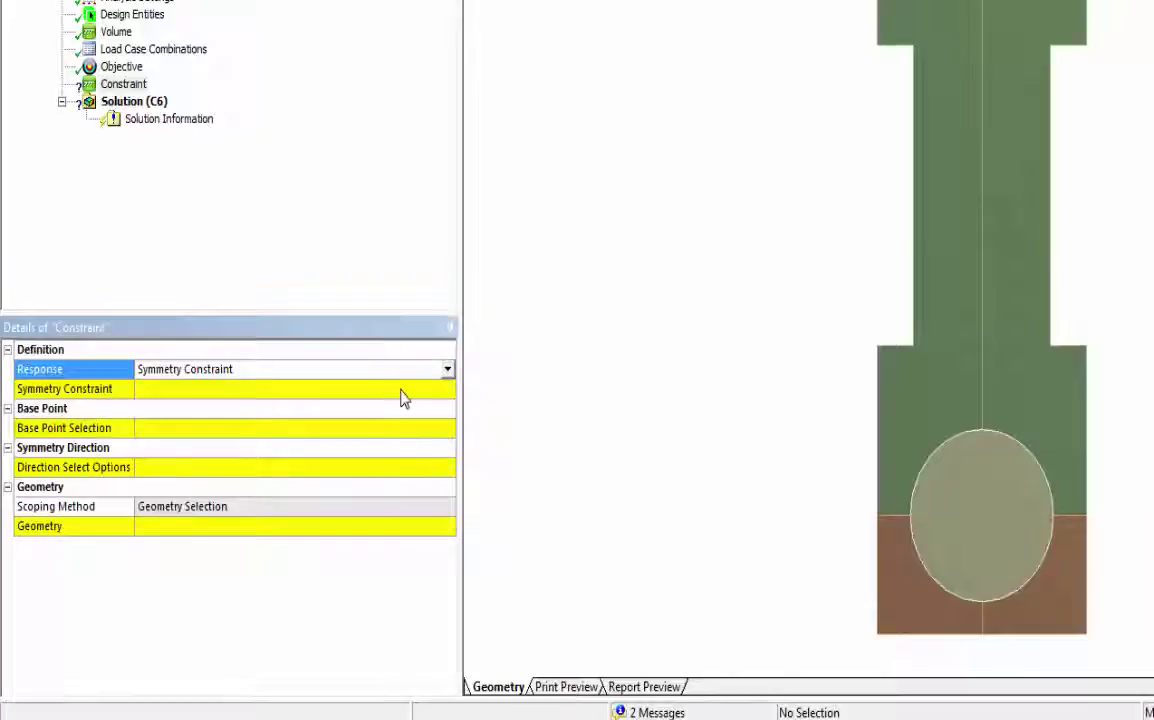
left_click(438, 390)
left_click(447, 390)
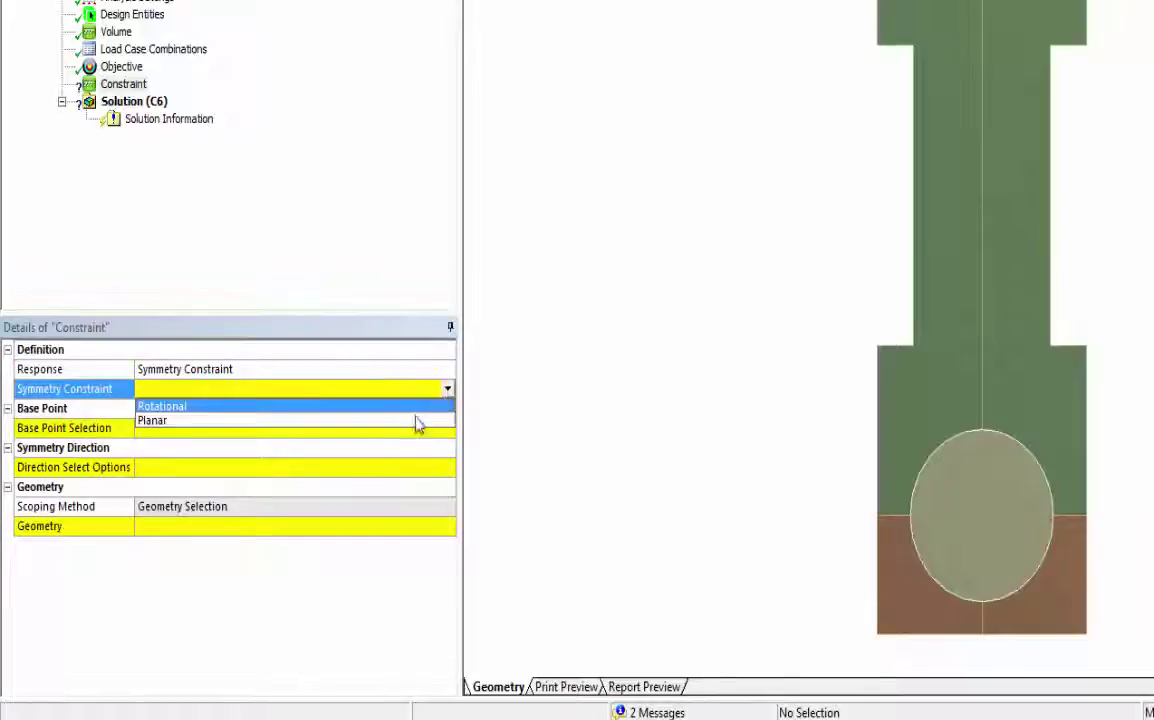
left_click(419, 423)
Define the symmetry base point by Coordinates at 0, 0, 0.
left_click(440, 431)
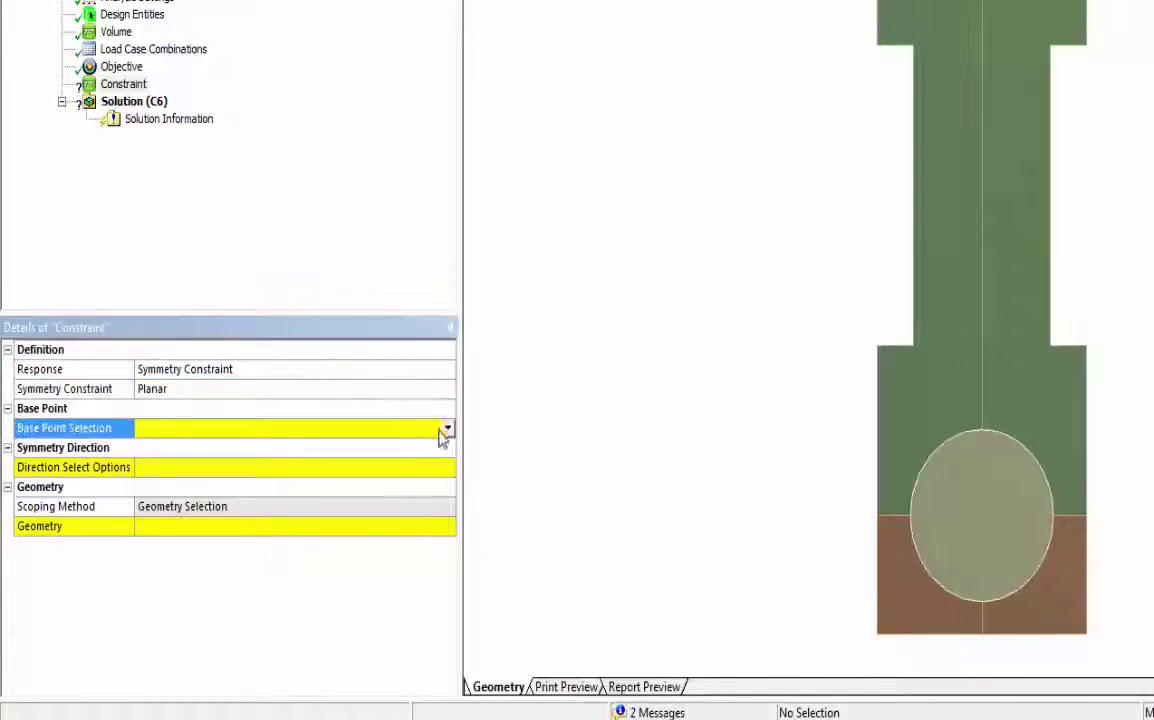
left_click(446, 430)
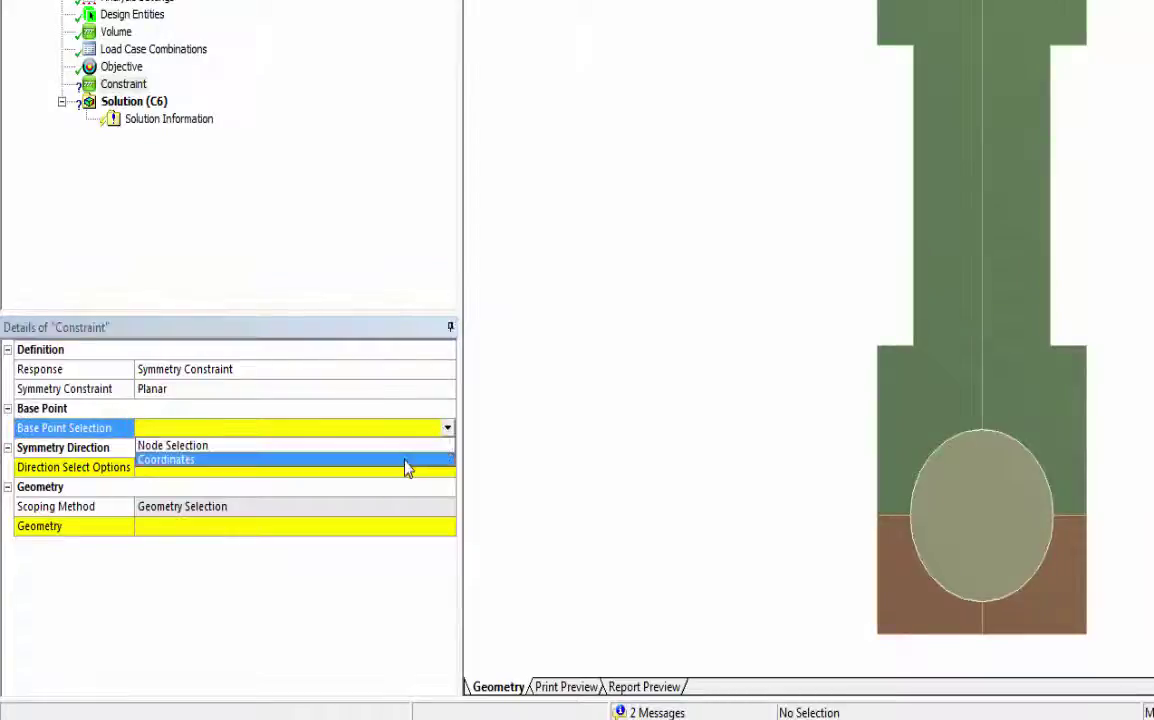
left_click(405, 462)
left_click(402, 447)
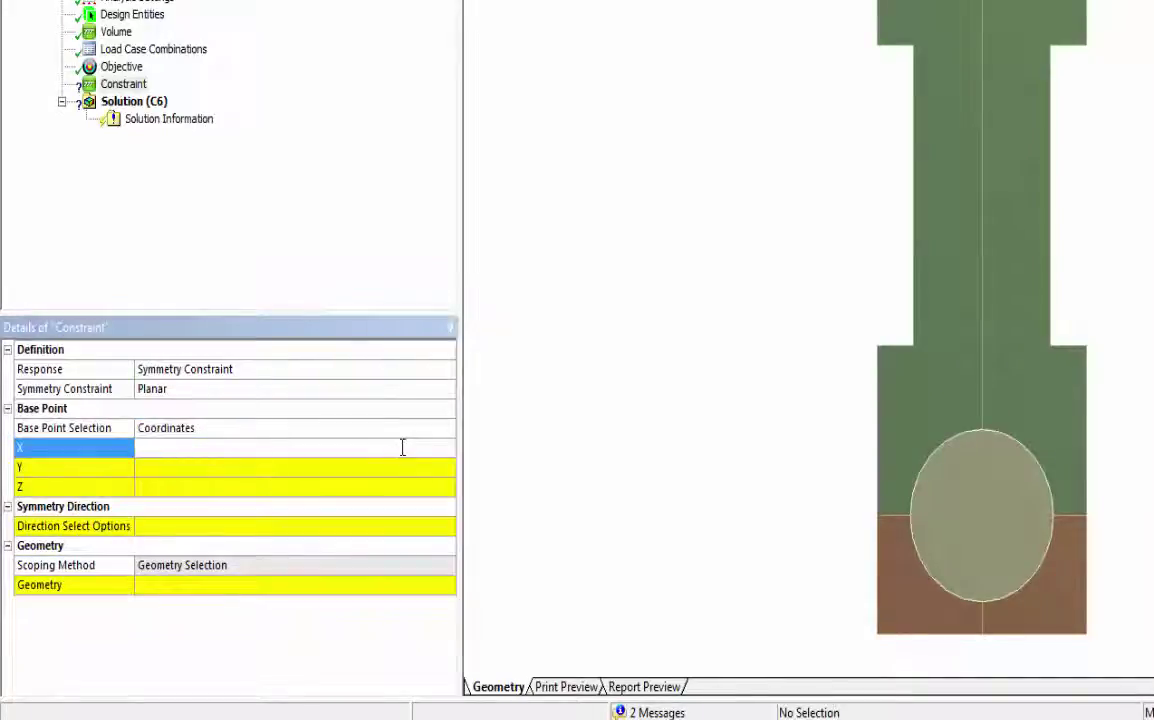
left_click(340, 467)
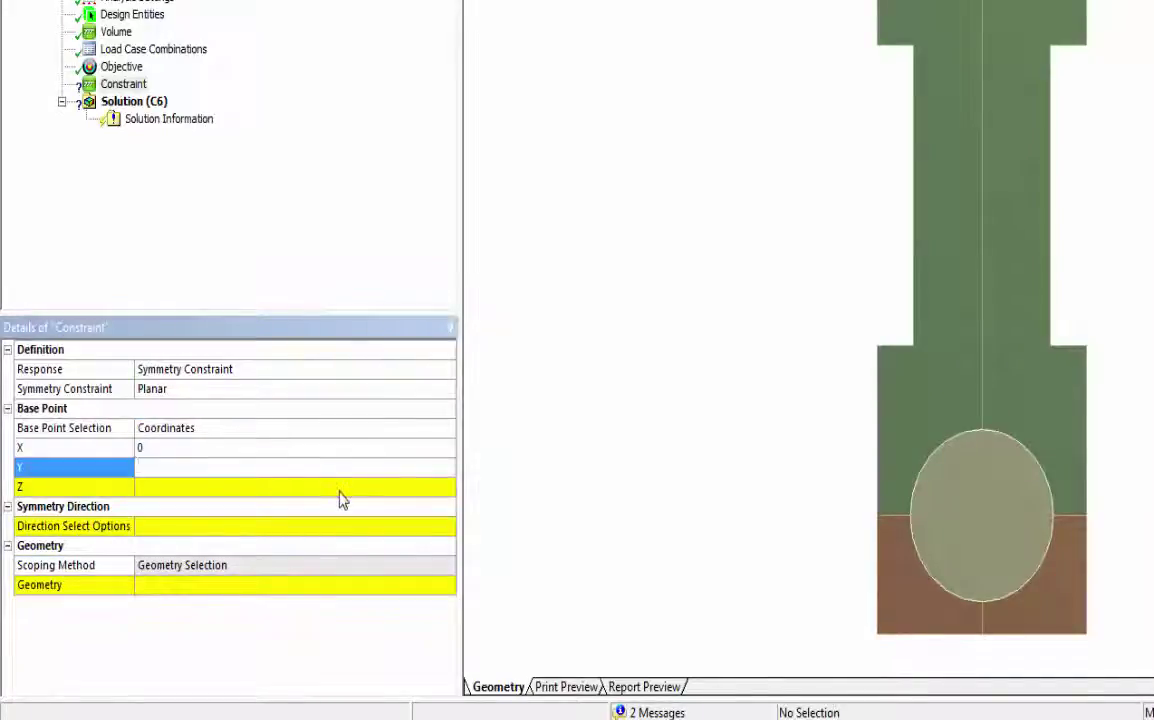
type("0")
left_click(340, 487)
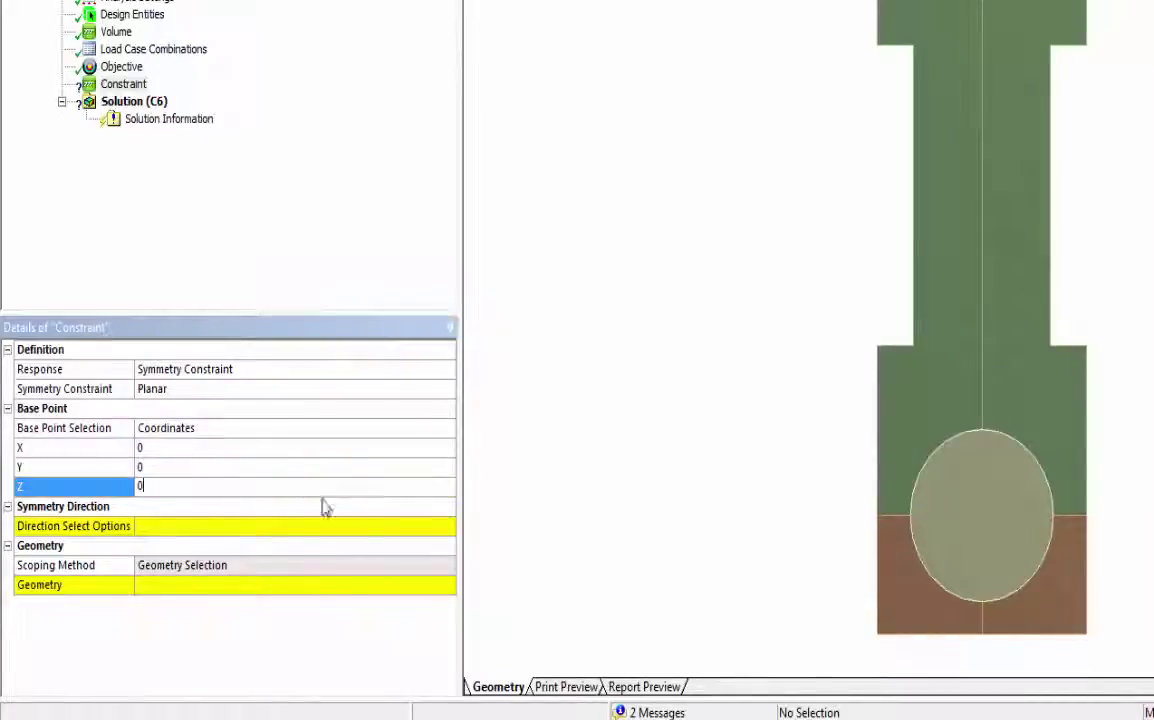
type("0")
Set the symmetry direction to CSYS Direction in Global Coordinate System, X=1, Y=0, Z=0.
left_click(228, 526)
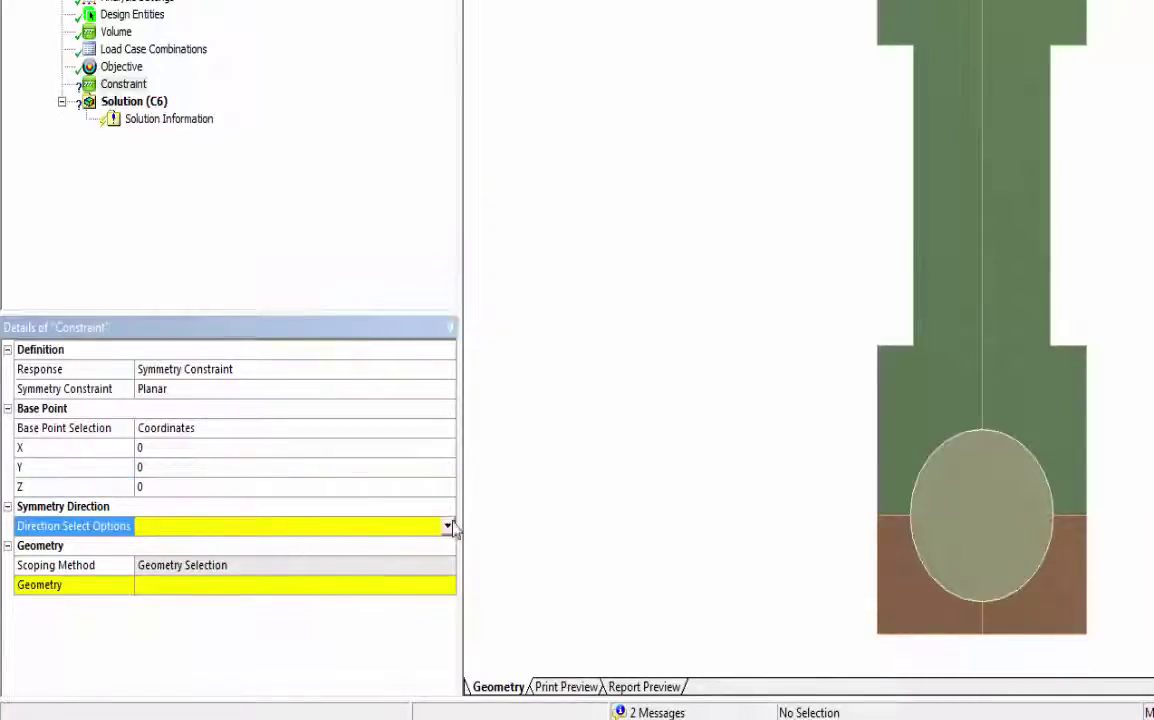
left_click(448, 527)
left_click(392, 542)
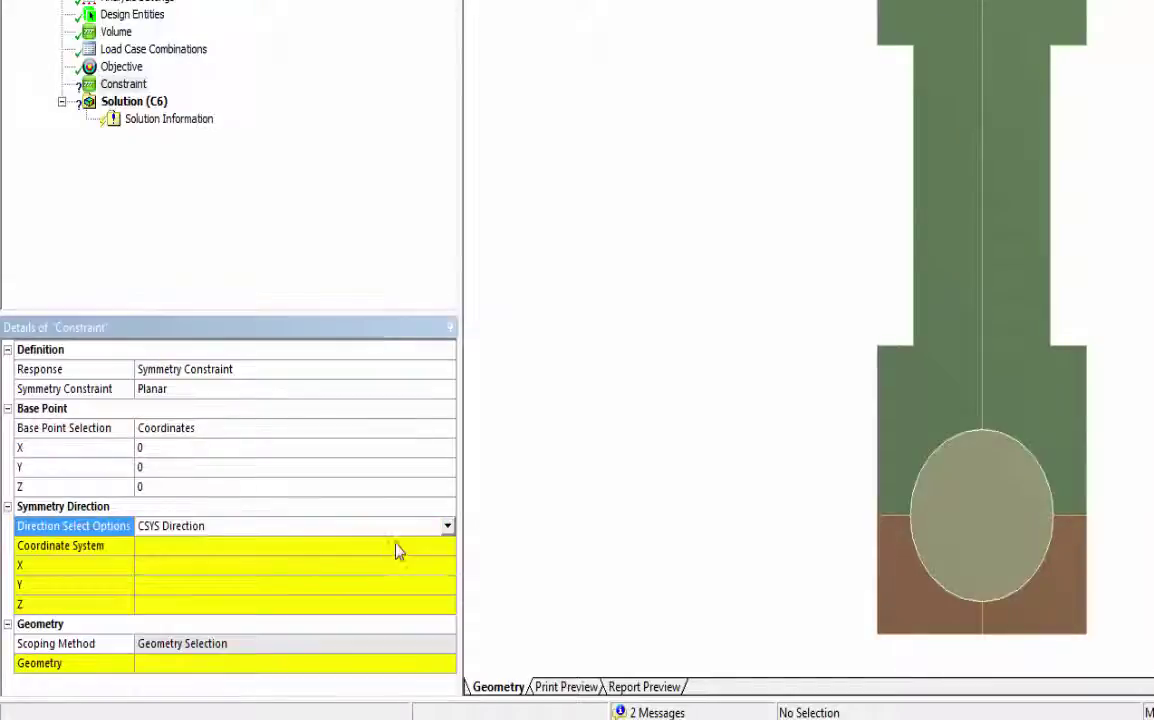
left_click(265, 548)
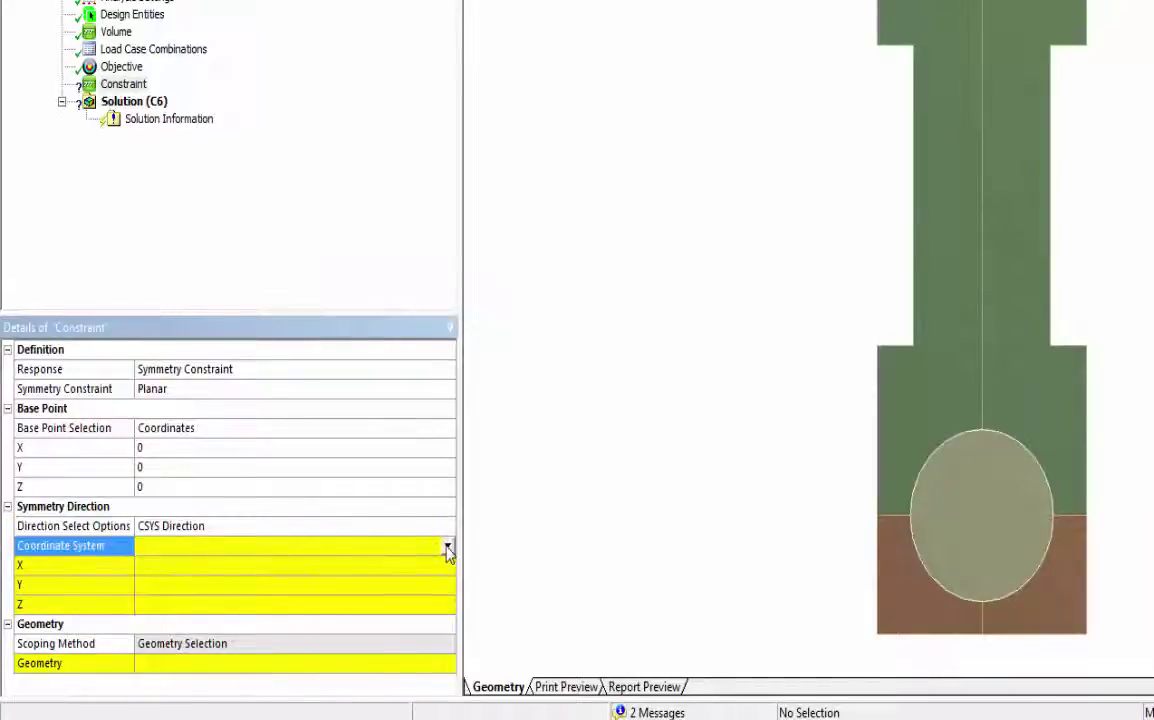
left_click(448, 548)
left_click(352, 566)
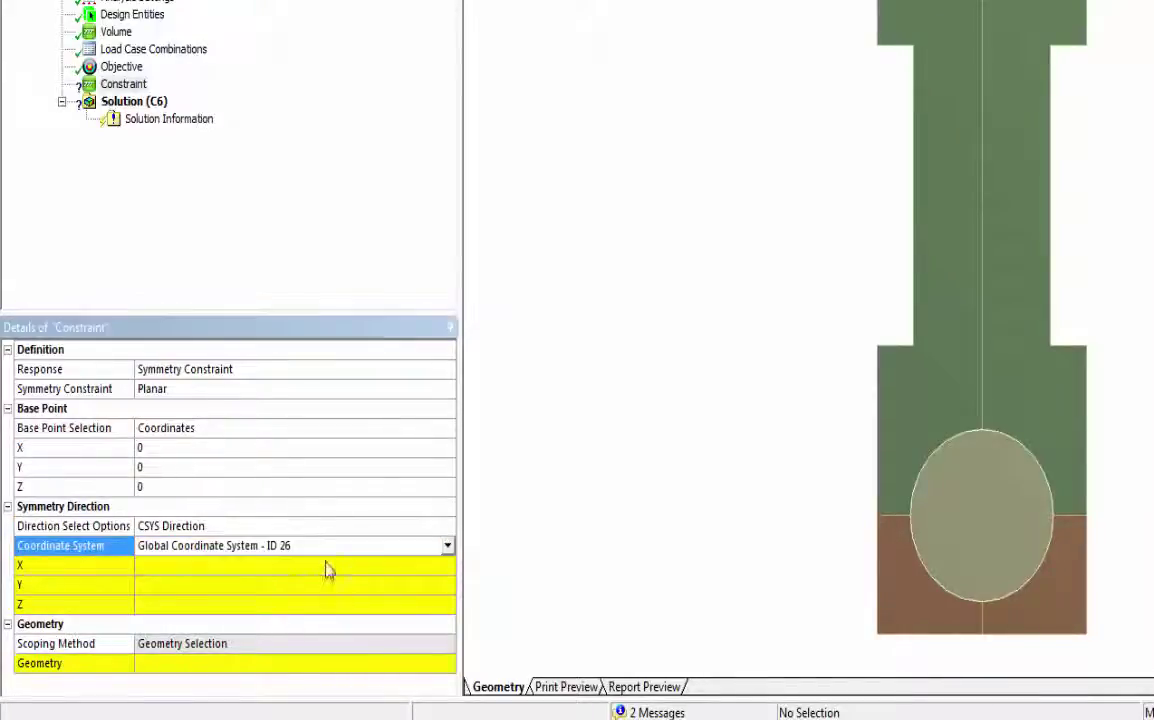
left_click(274, 566)
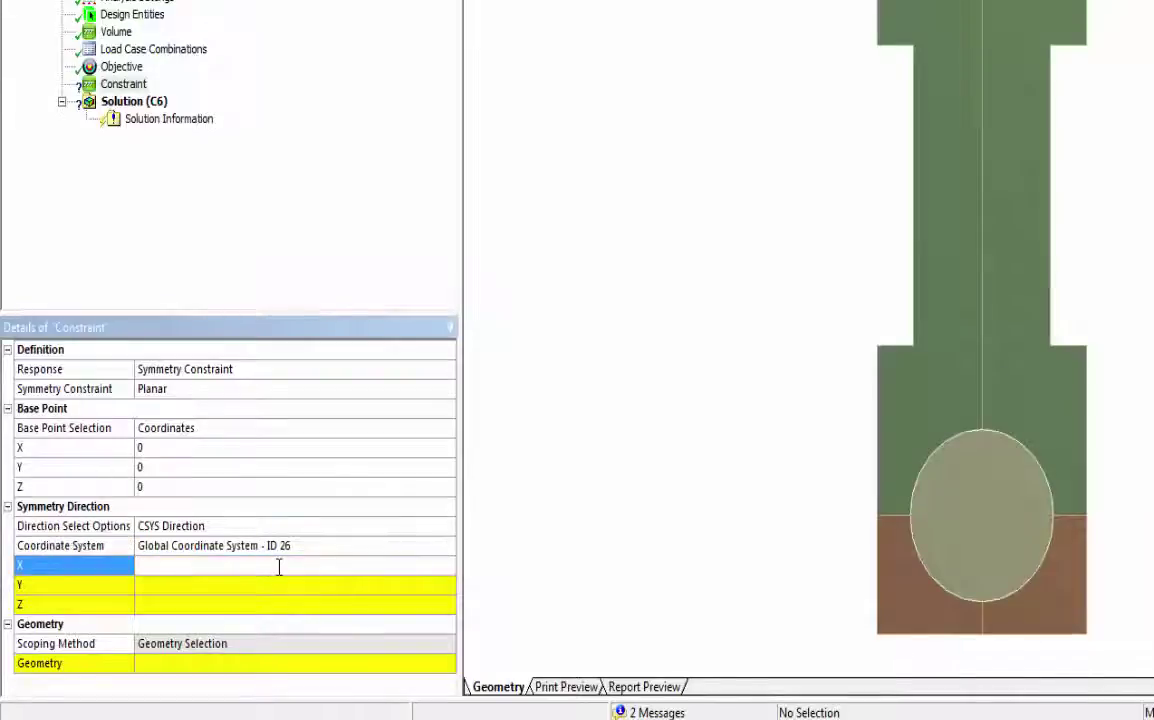
type("1")
left_click(265, 587)
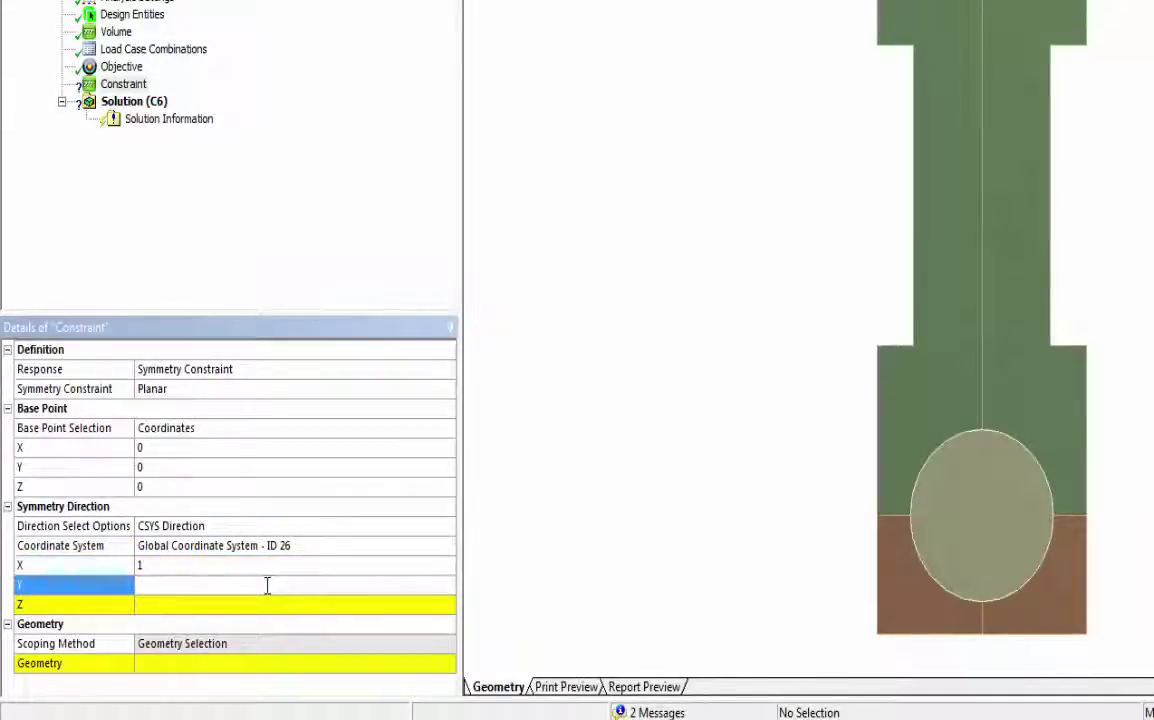
left_click(259, 606)
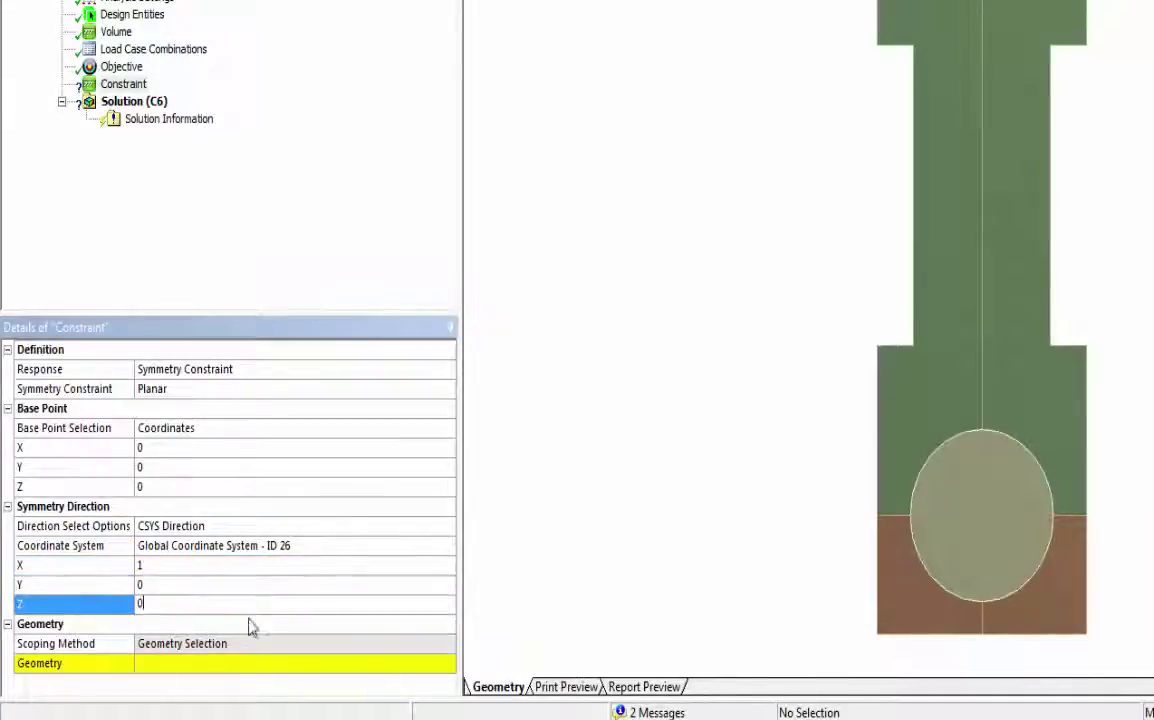
Apply the symmetry constraint to the con-rod body.
left_click(190, 663)
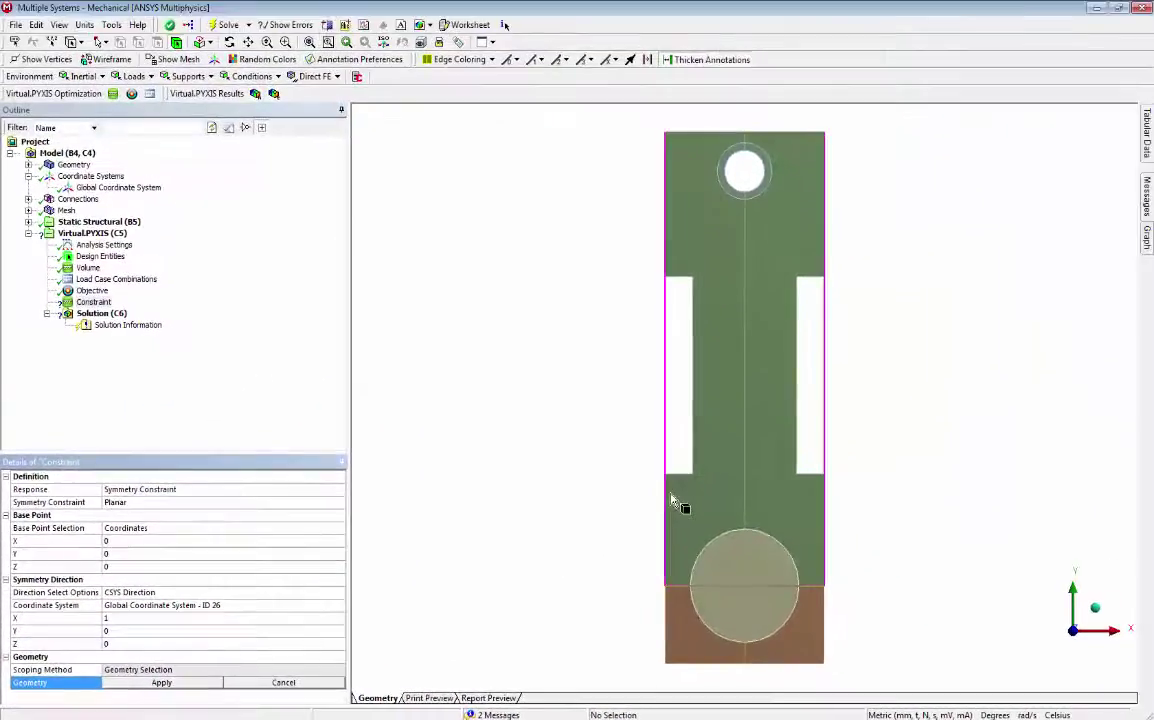
left_click(737, 463)
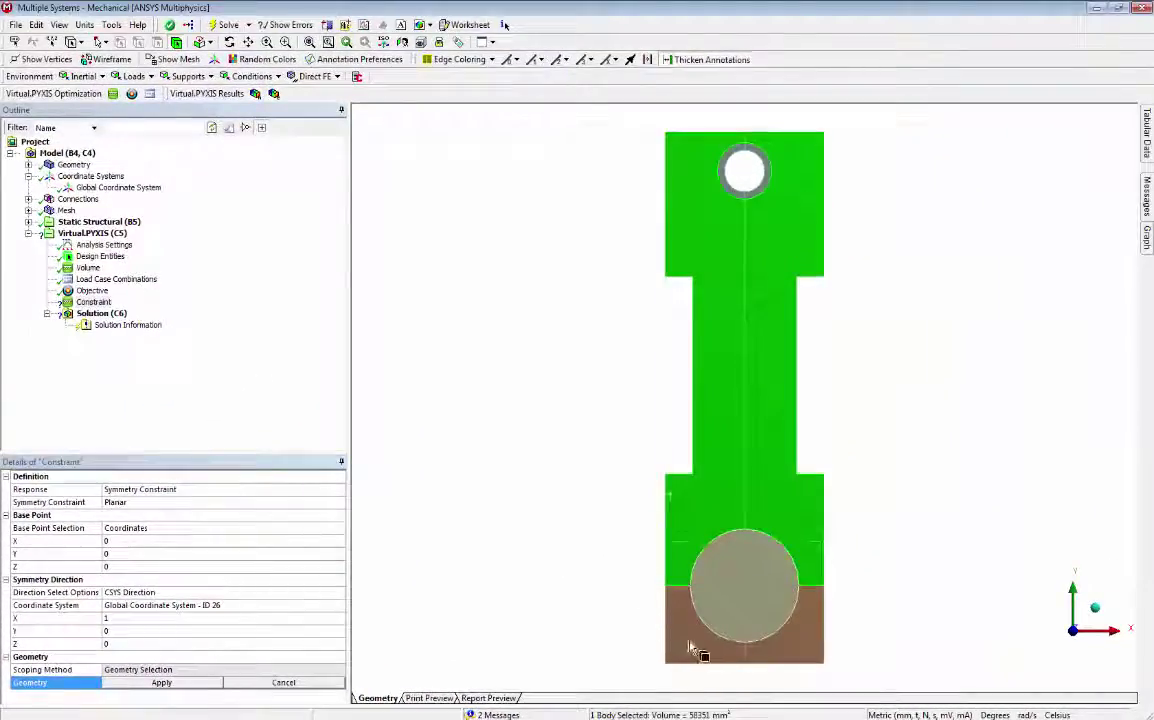
left_click(175, 683)
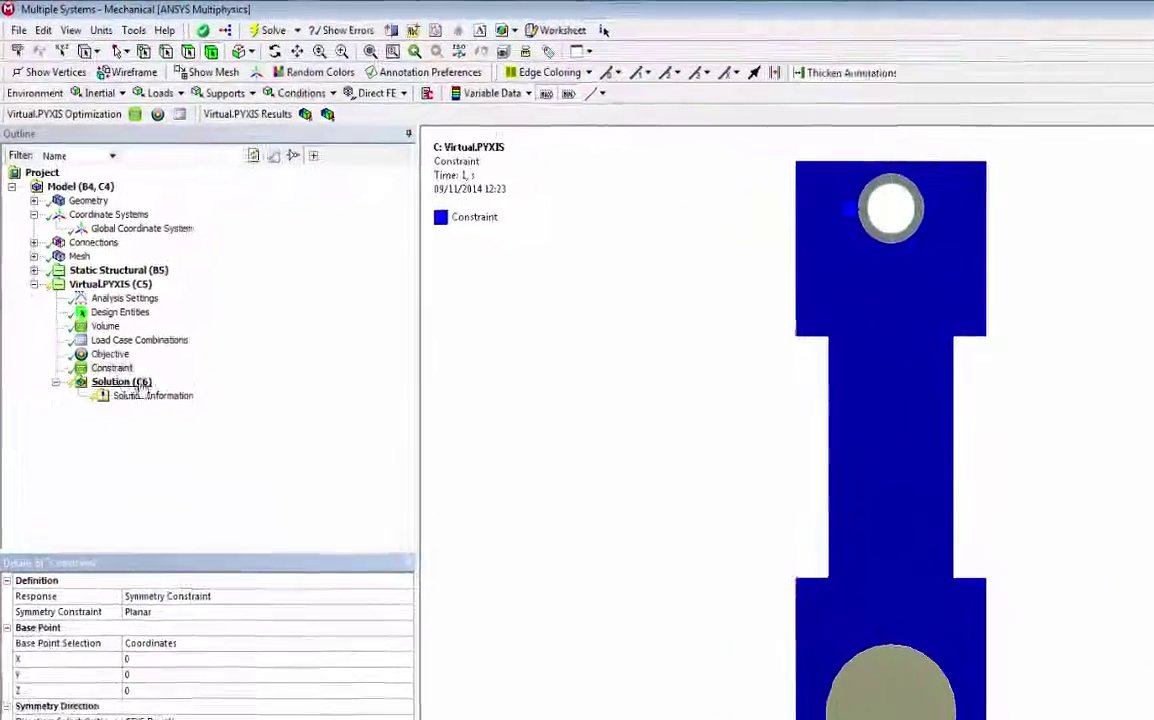
Rename the new Constraint item in the Outline to 'YZ Symmetry'.
left_click(95, 302)
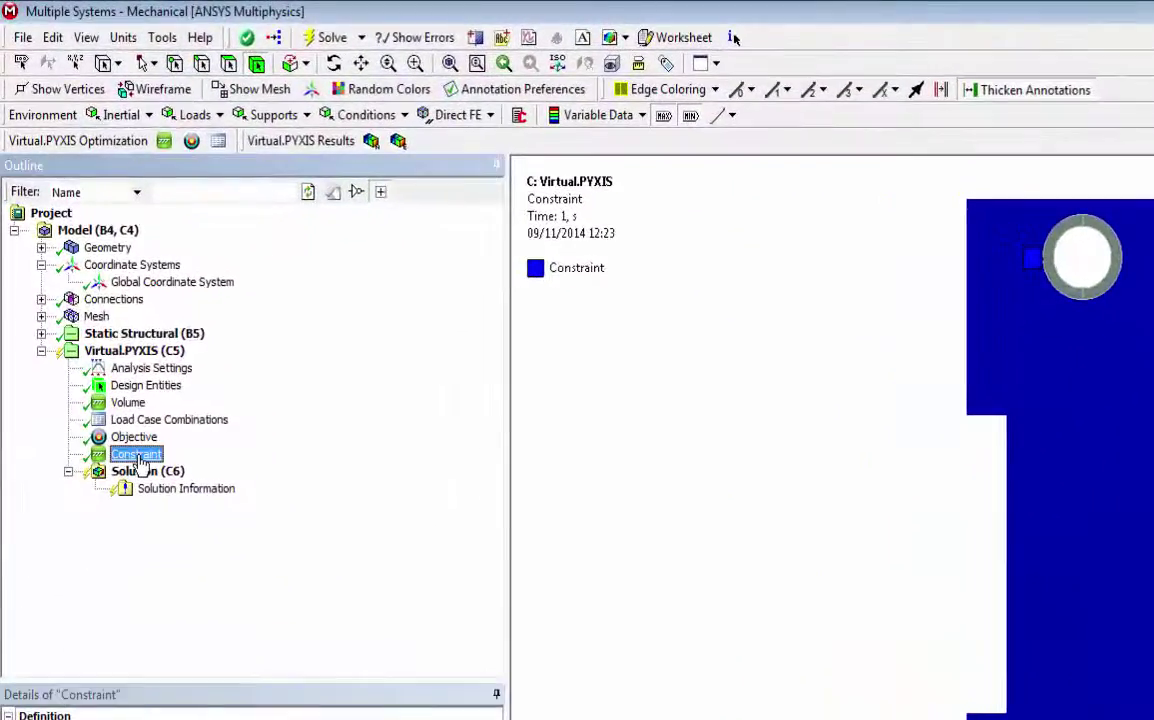
right_click(140, 458)
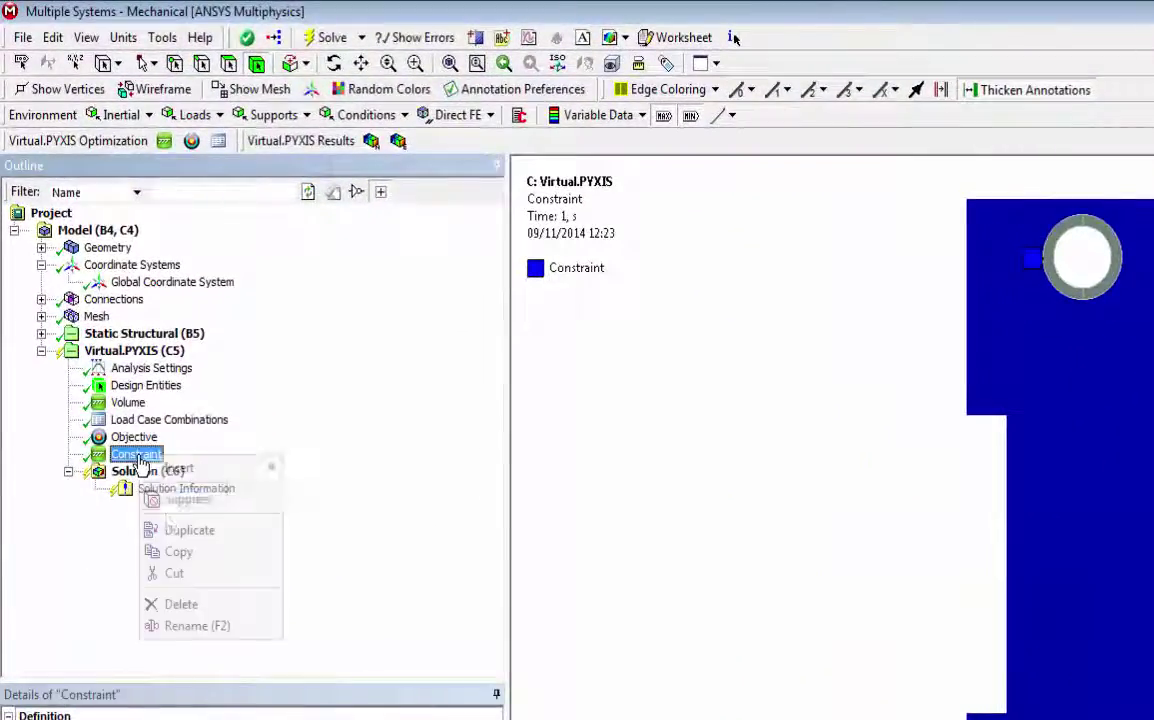
left_click(197, 626)
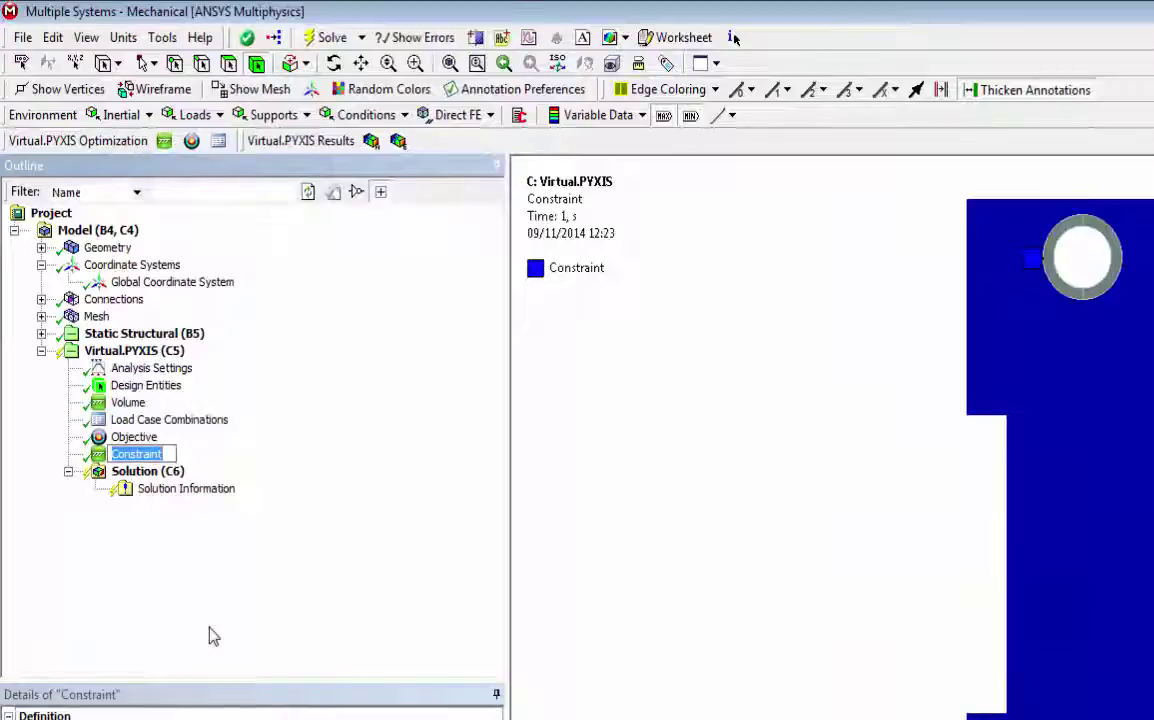
type("YZ")
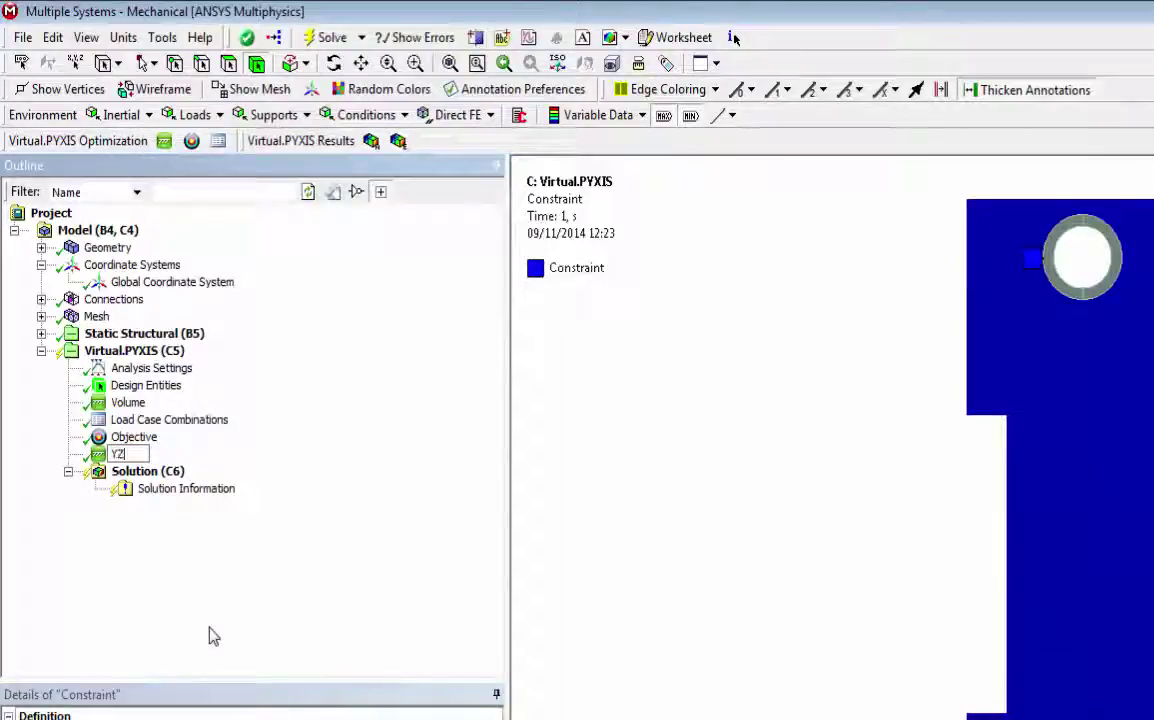
type(" Symmetry")
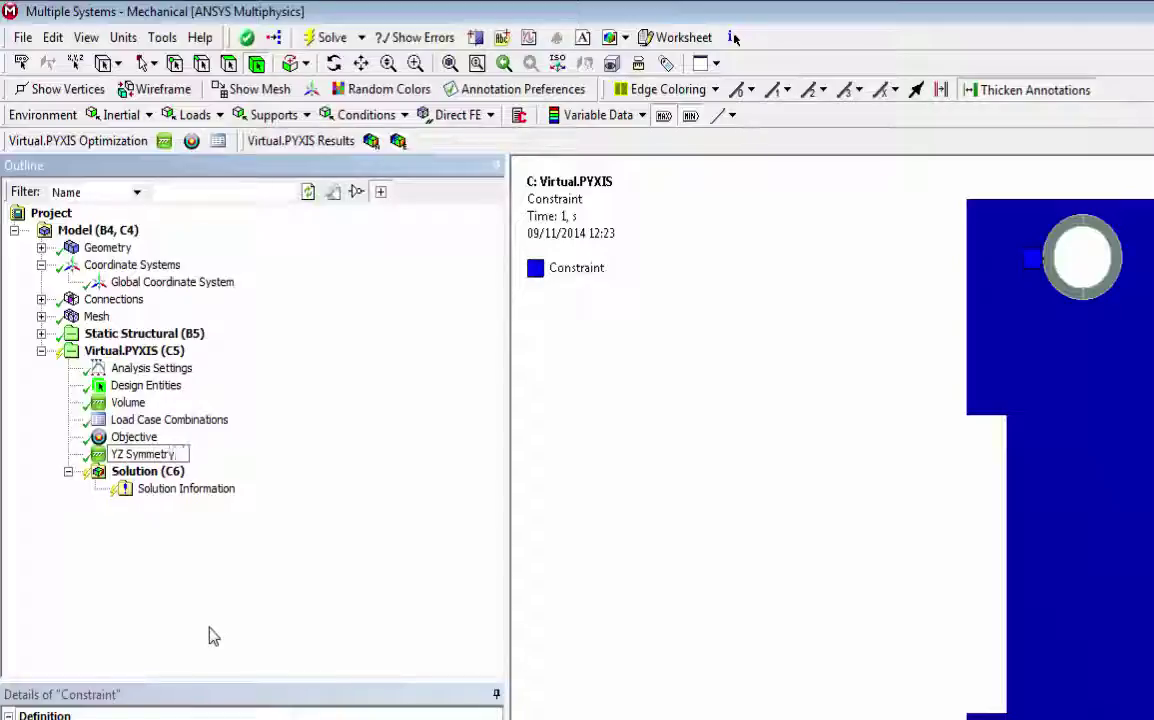
key("Return")
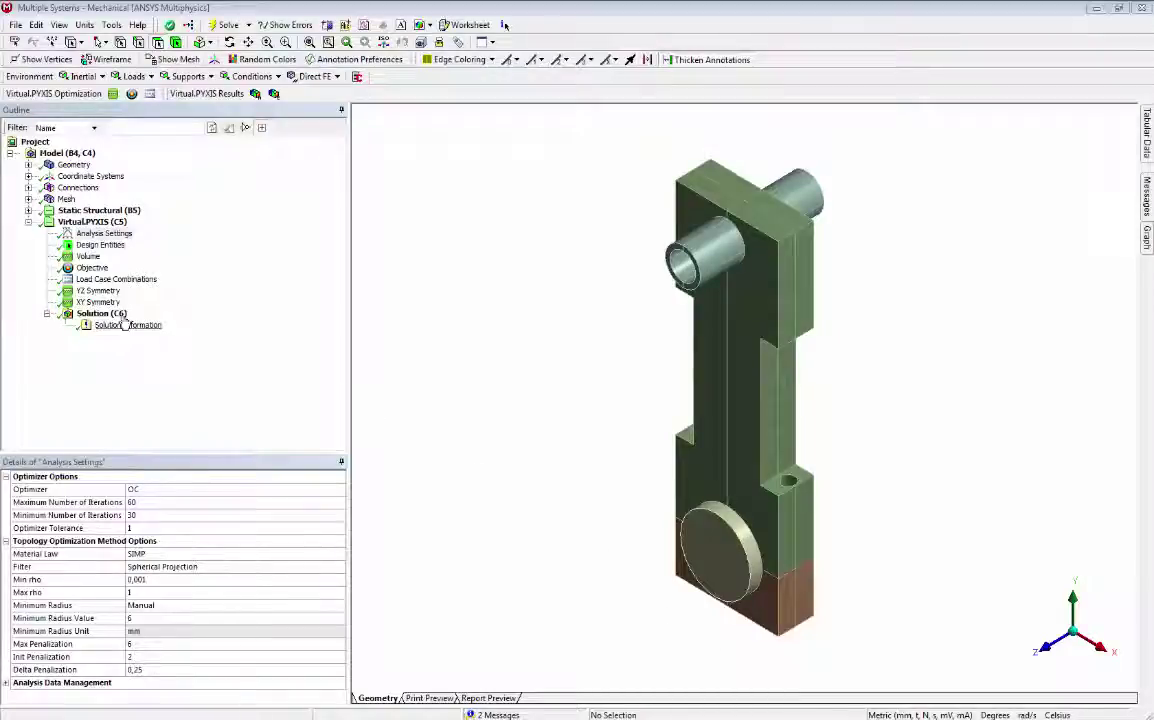
Review the XY and YZ Symmetry settings and response types, then select Solution (C6).
left_click(98, 301)
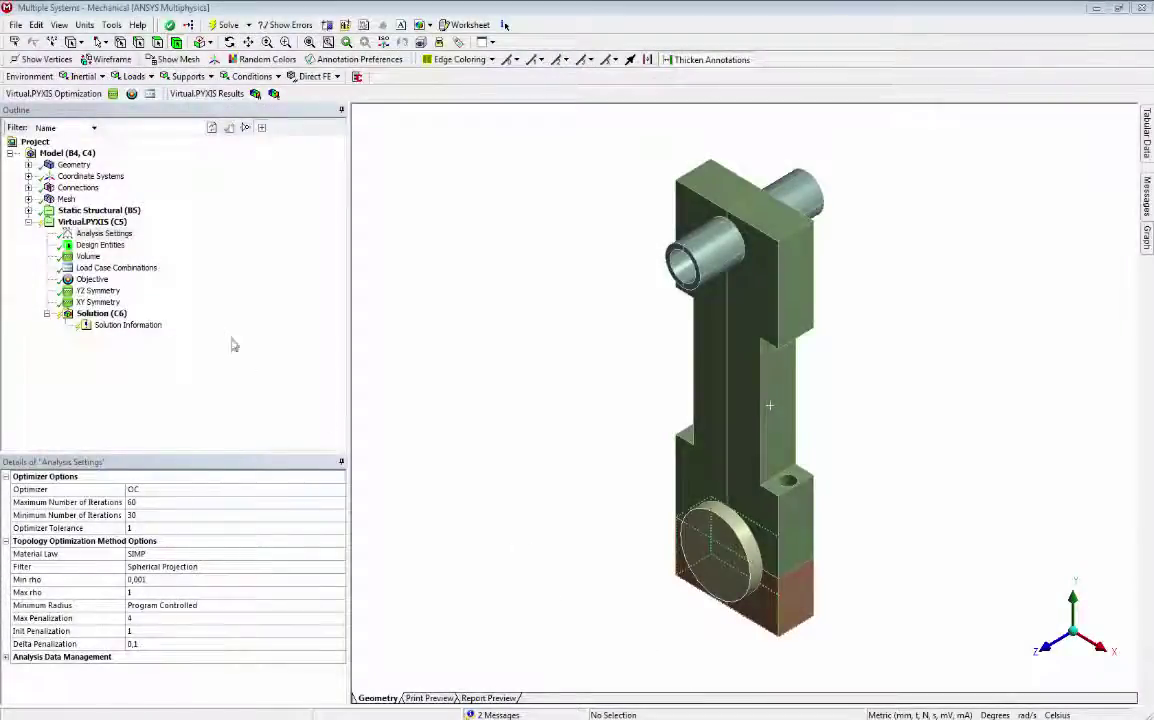
left_click(97, 290)
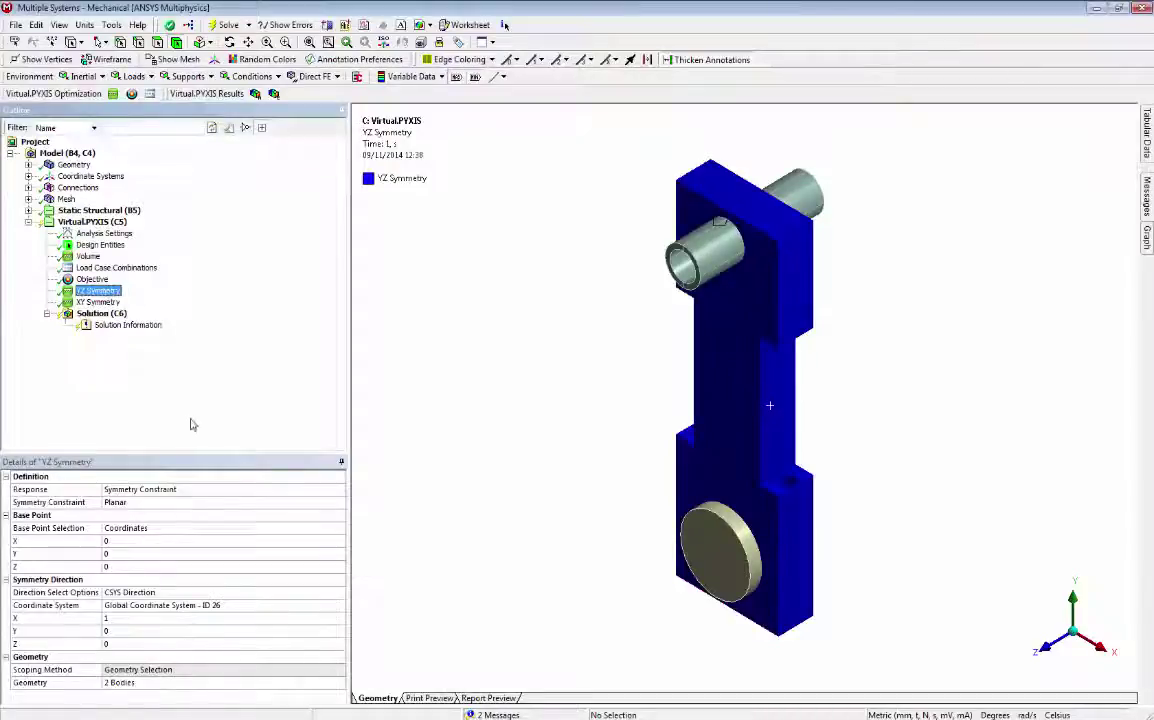
left_click(240, 489)
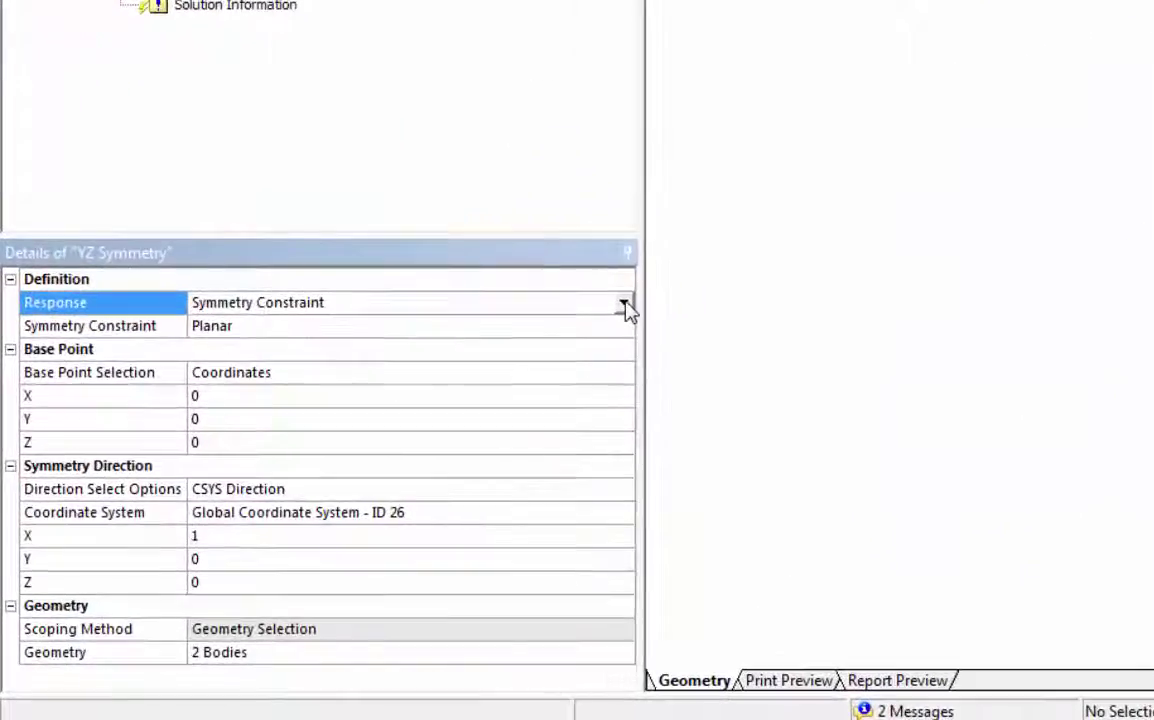
left_click(623, 303)
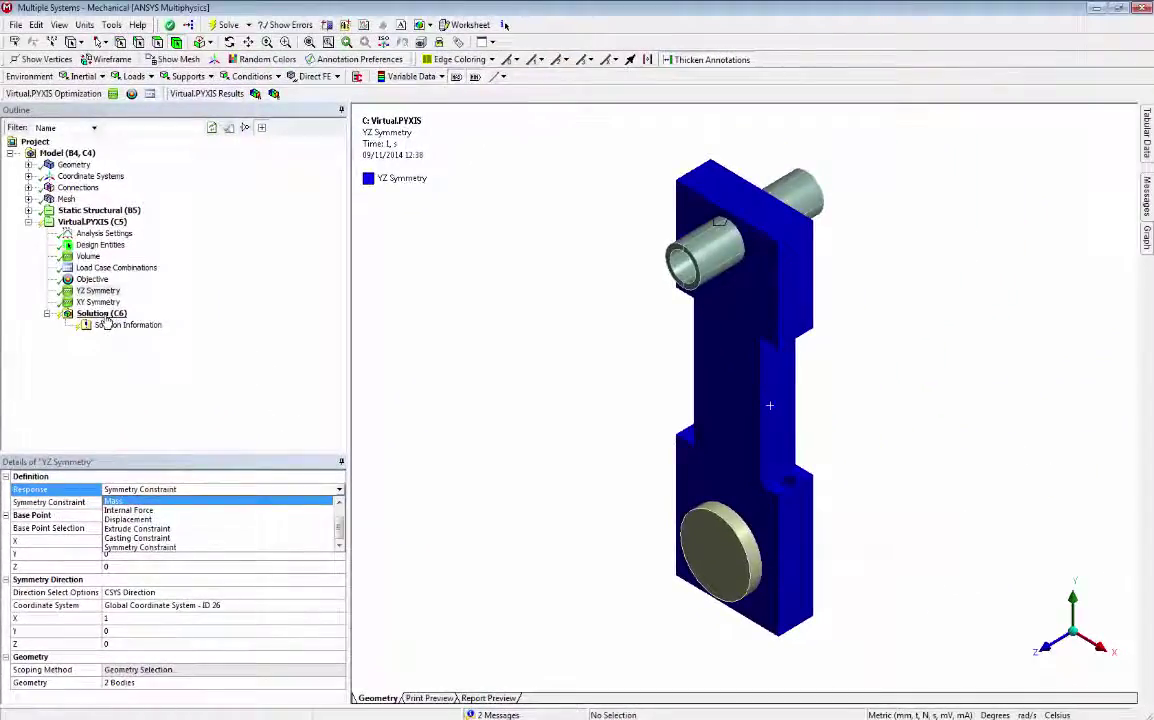
left_click(104, 314)
Solve Solution (C6) to run the Virtual.PYXIS topology optimization.
right_click(108, 316)
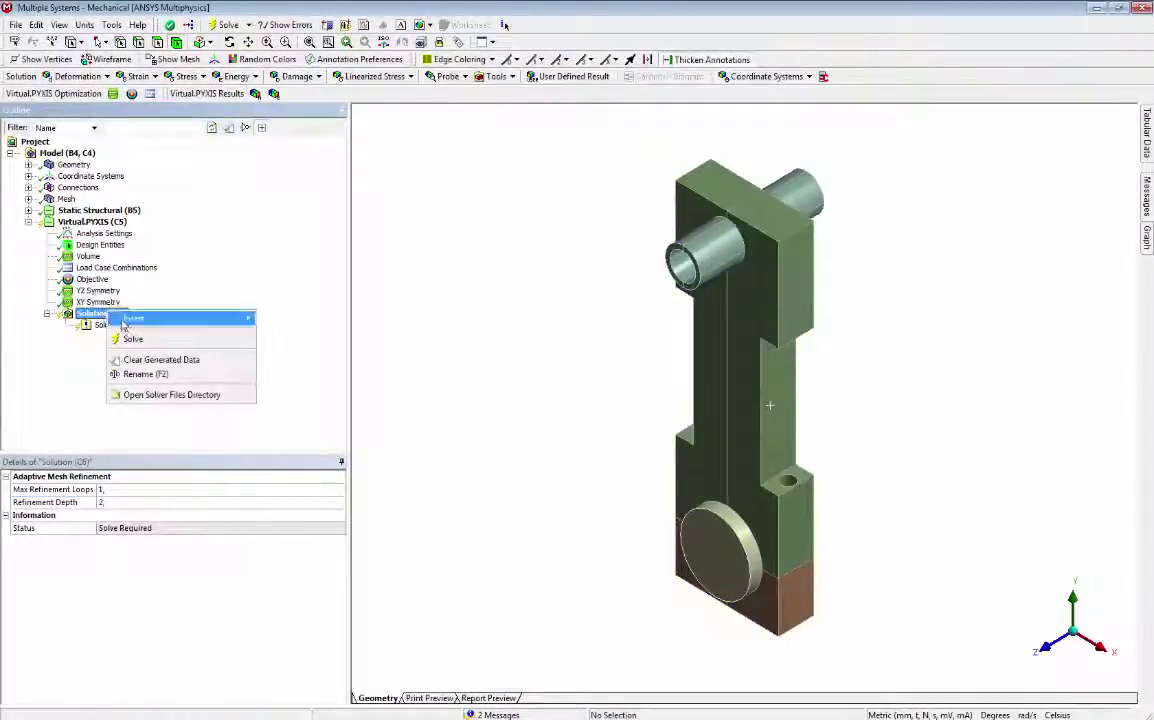
left_click(135, 340)
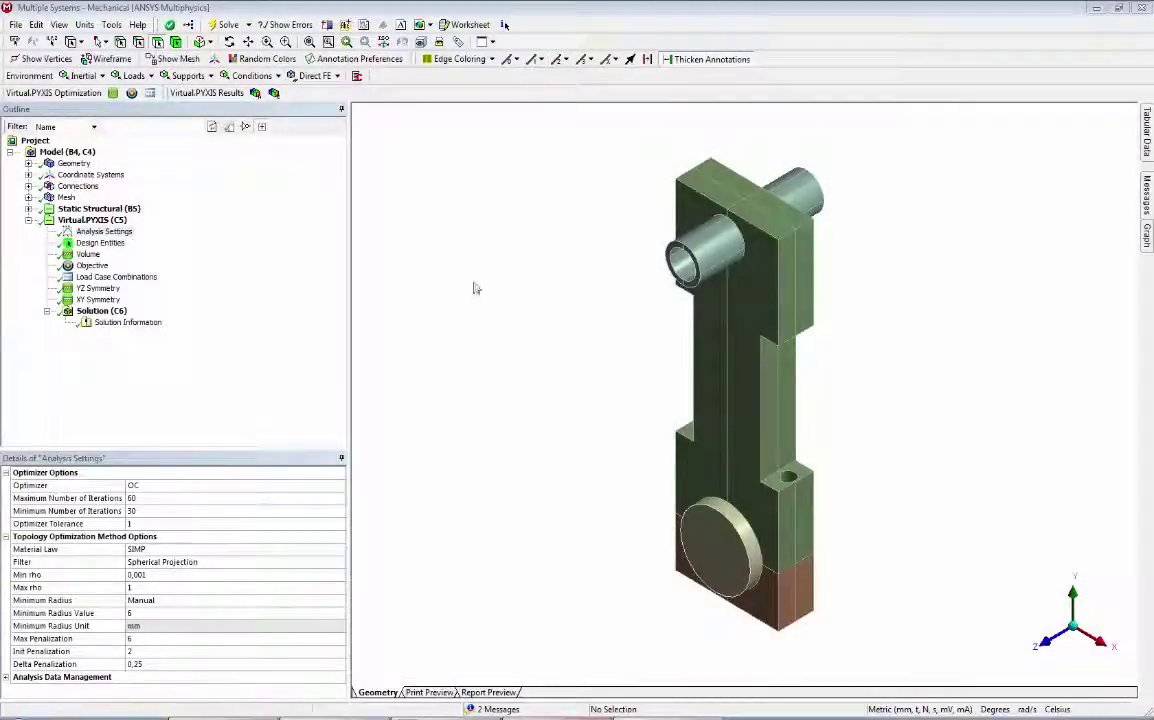
Add Pseudo Density On Elements and On Nodes results, then evaluate all results.
left_click(255, 92)
left_click(255, 93)
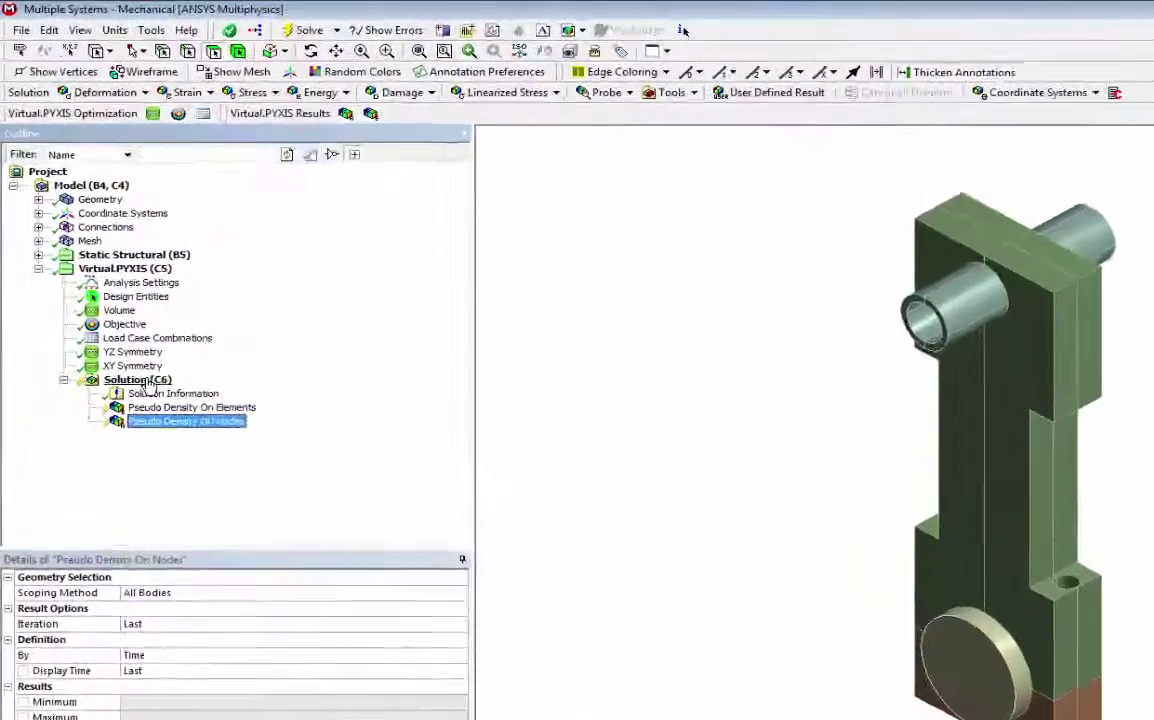
right_click(112, 312)
left_click(235, 506)
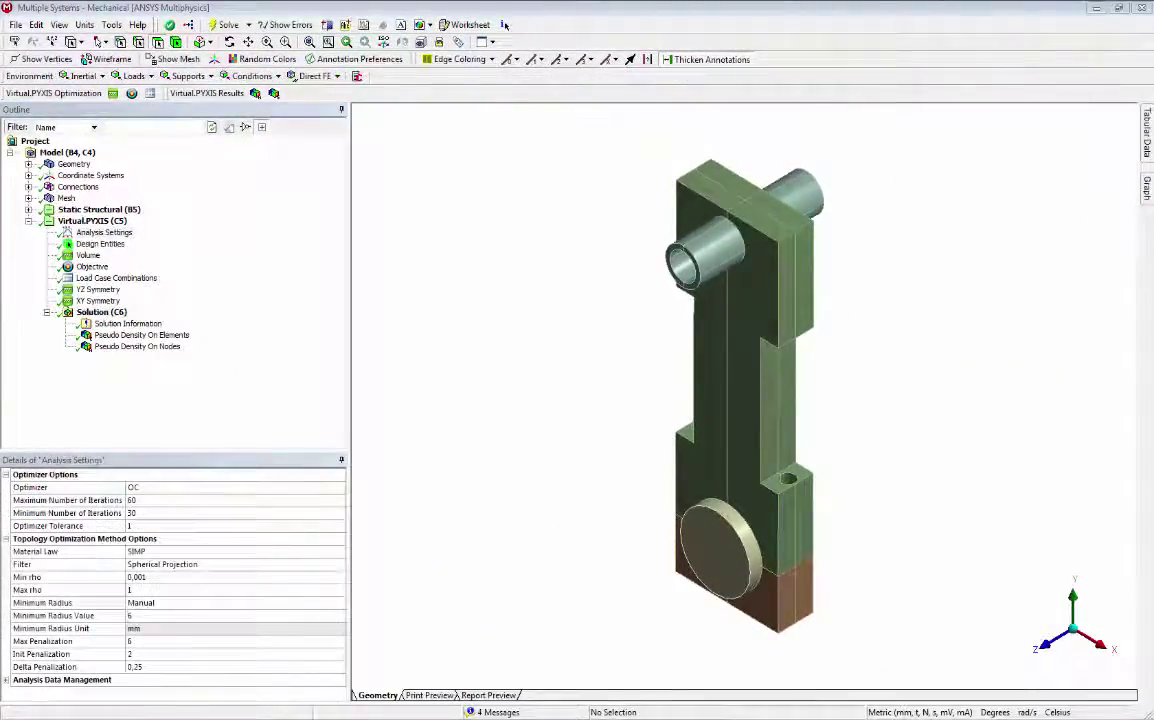
Display Pseudo Density On Elements with the element mesh shown, tilting the con-rod to inspect it.
left_click(180, 335)
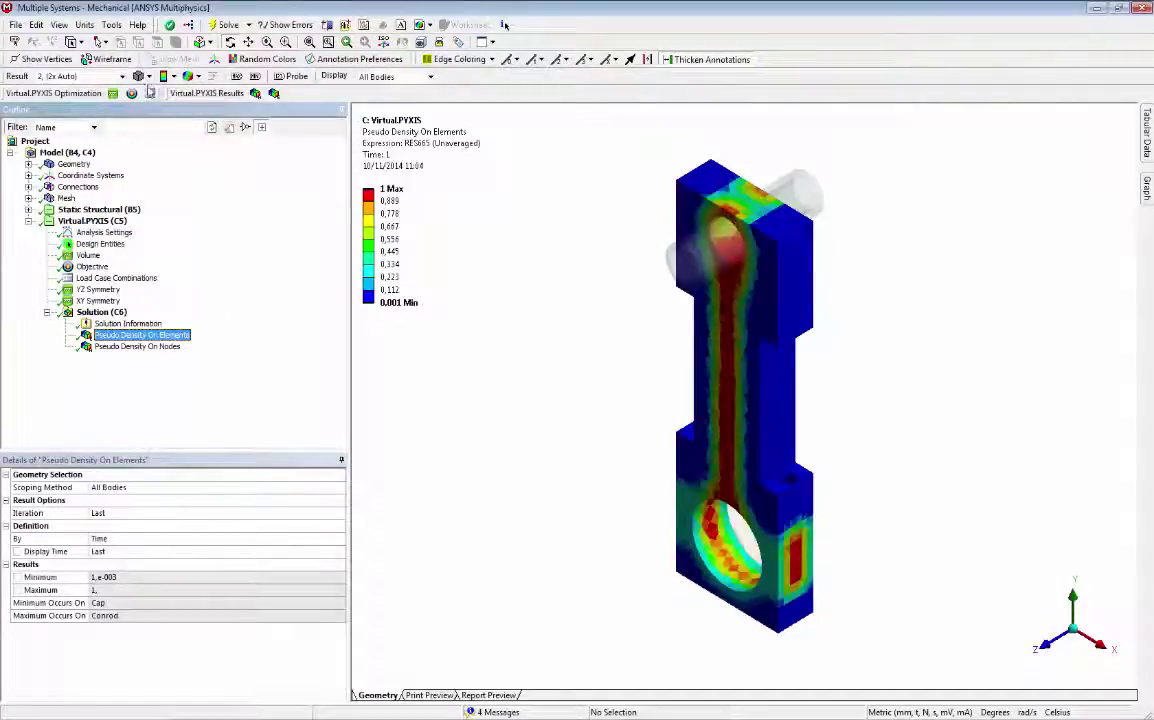
left_click(148, 76)
left_click(153, 95)
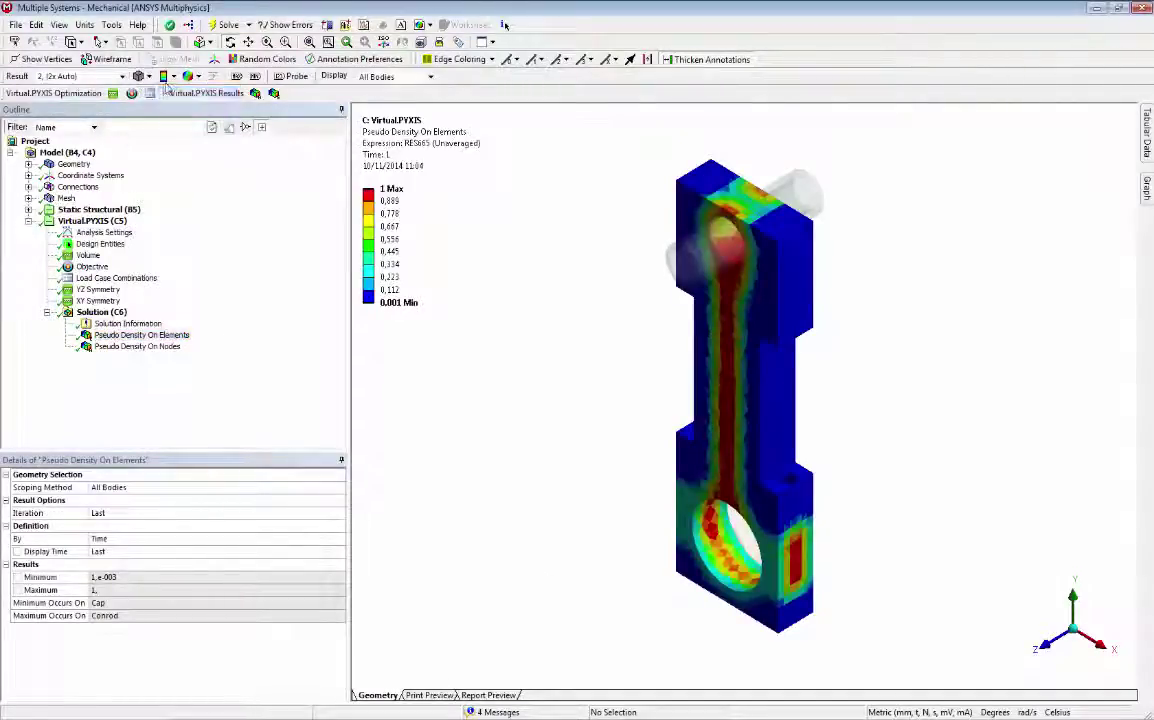
left_click(174, 76)
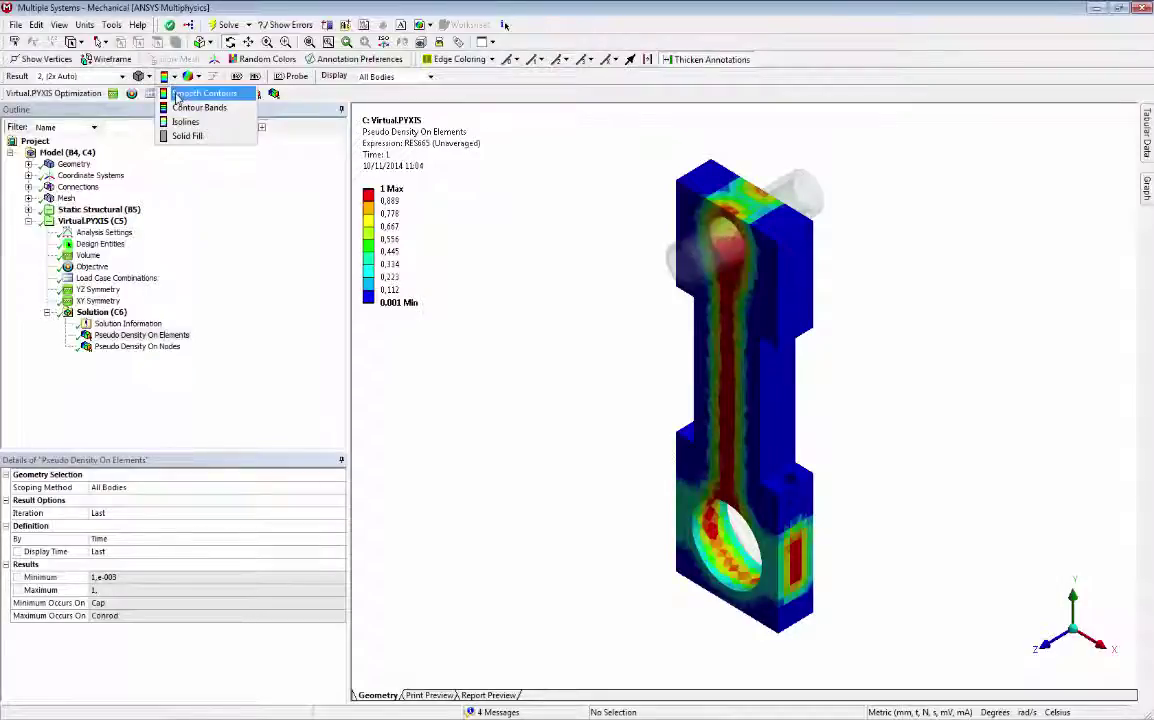
left_click(174, 76)
left_click(198, 76)
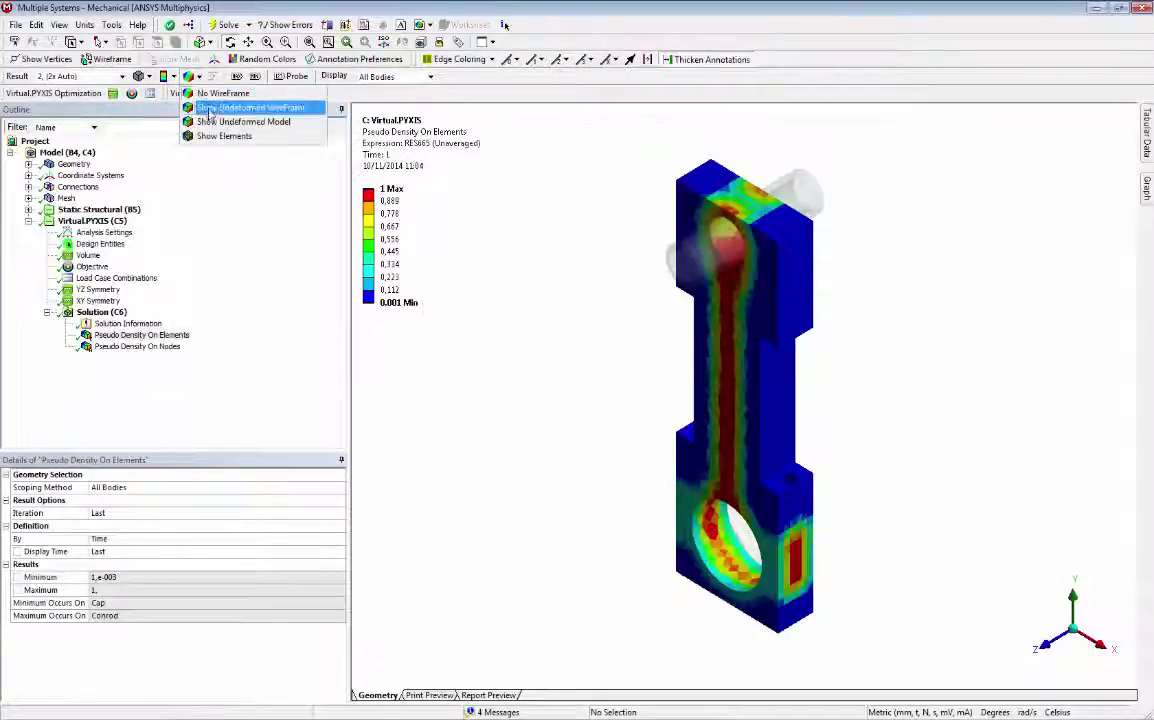
left_click(222, 136)
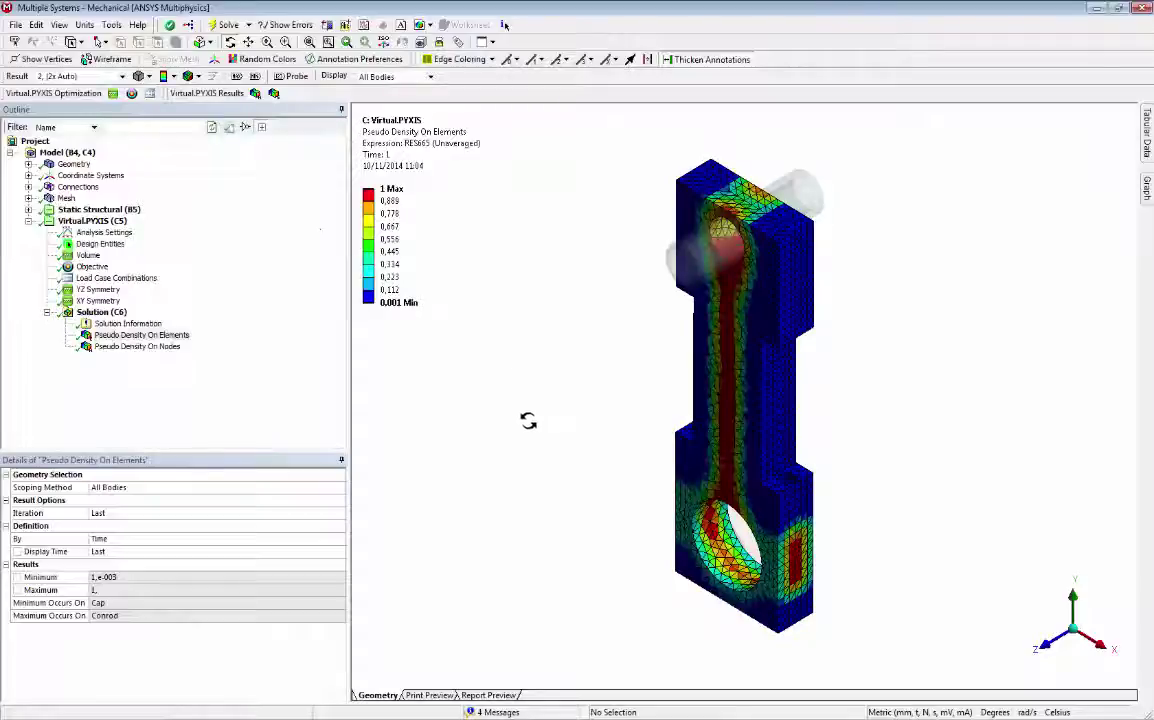
left_click_drag(523, 432, 590, 403)
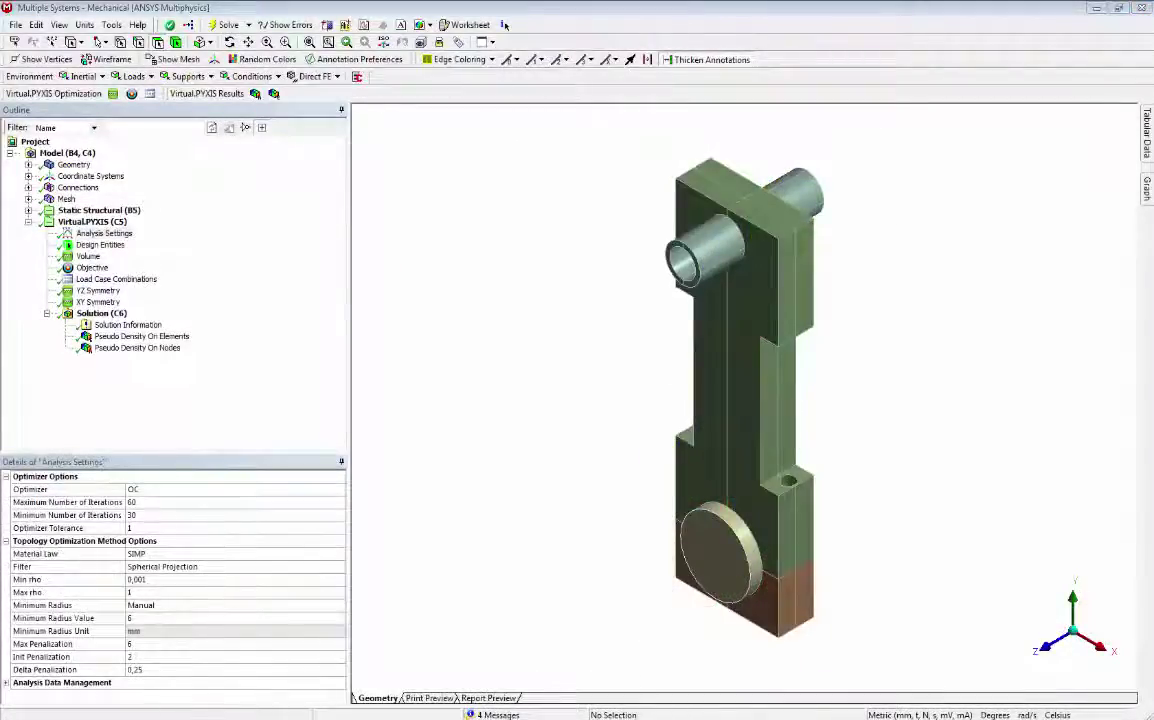
Show Pseudo Density On Nodes as smooth capped isosurface contours with the undeformed model visible.
left_click(168, 350)
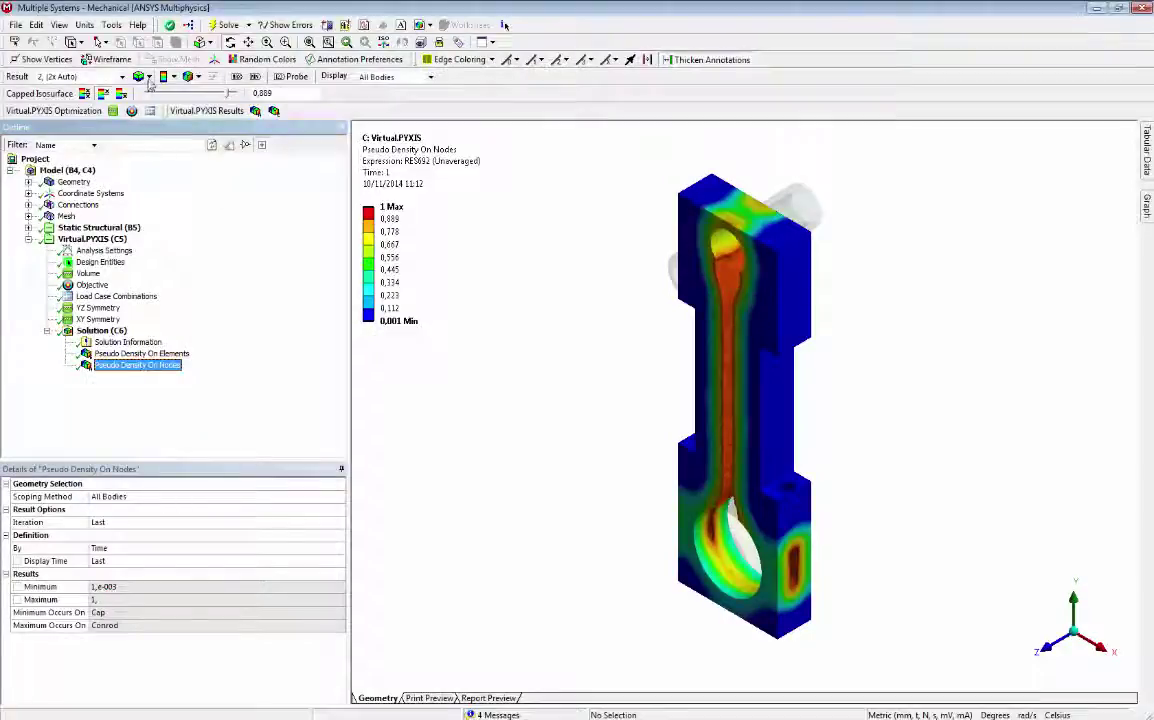
left_click(148, 77)
left_click(165, 117)
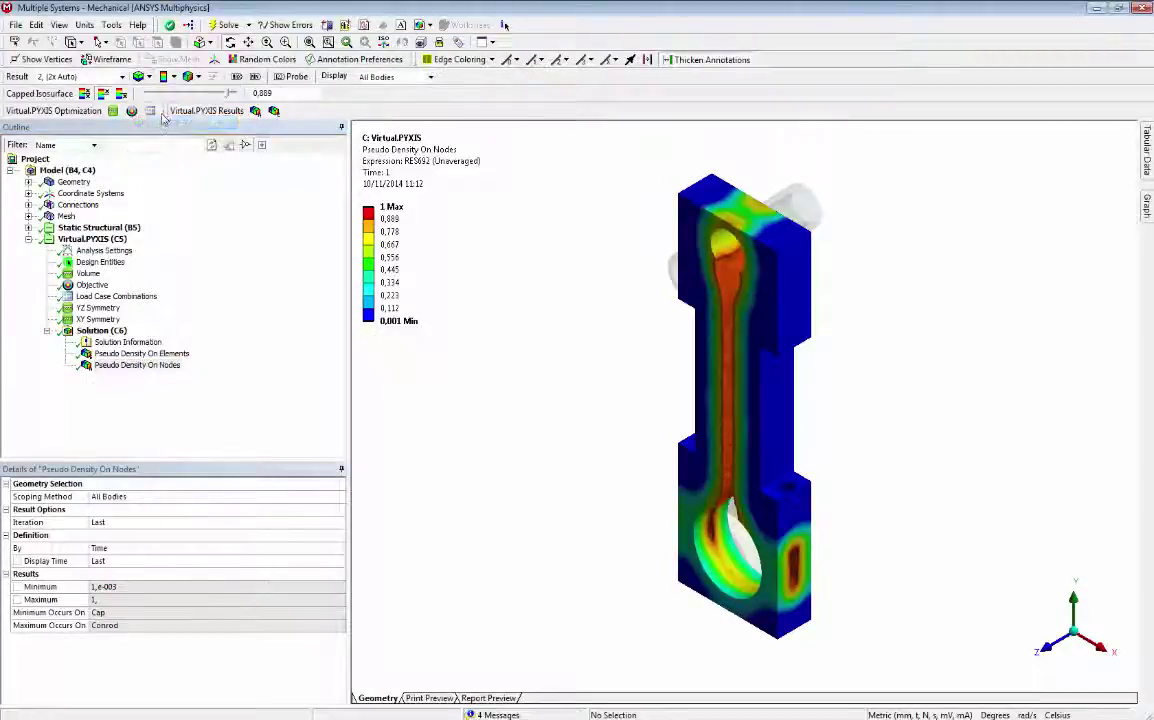
left_click(173, 78)
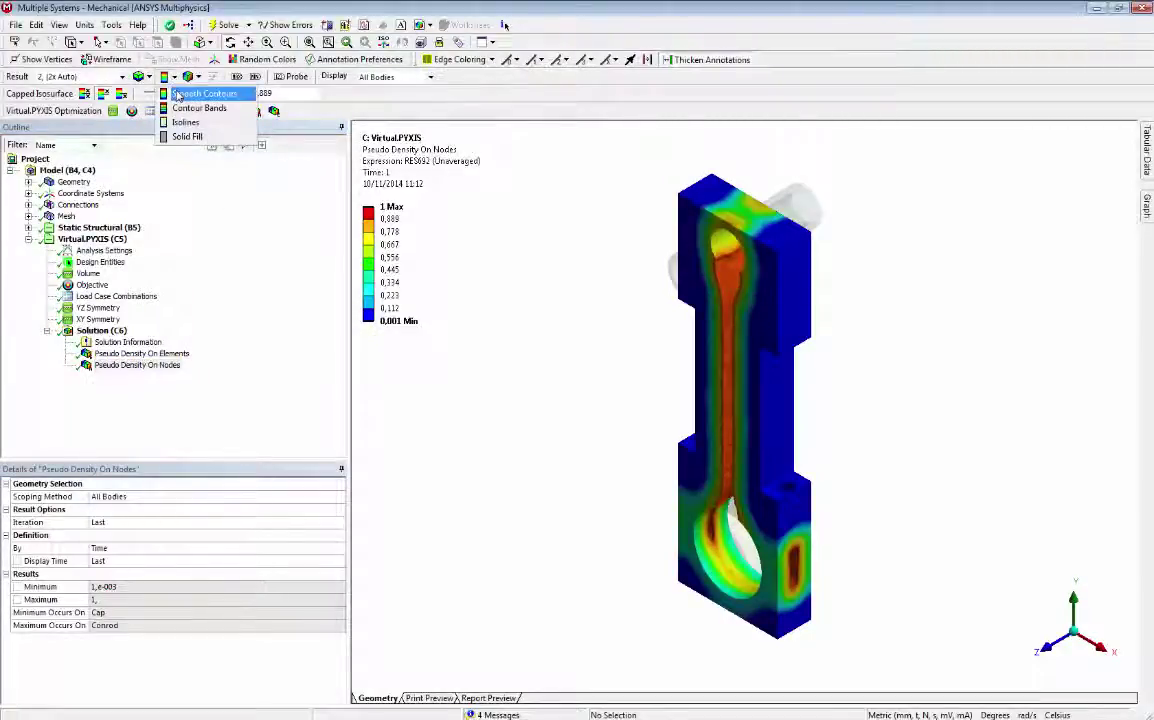
left_click(178, 95)
left_click(197, 77)
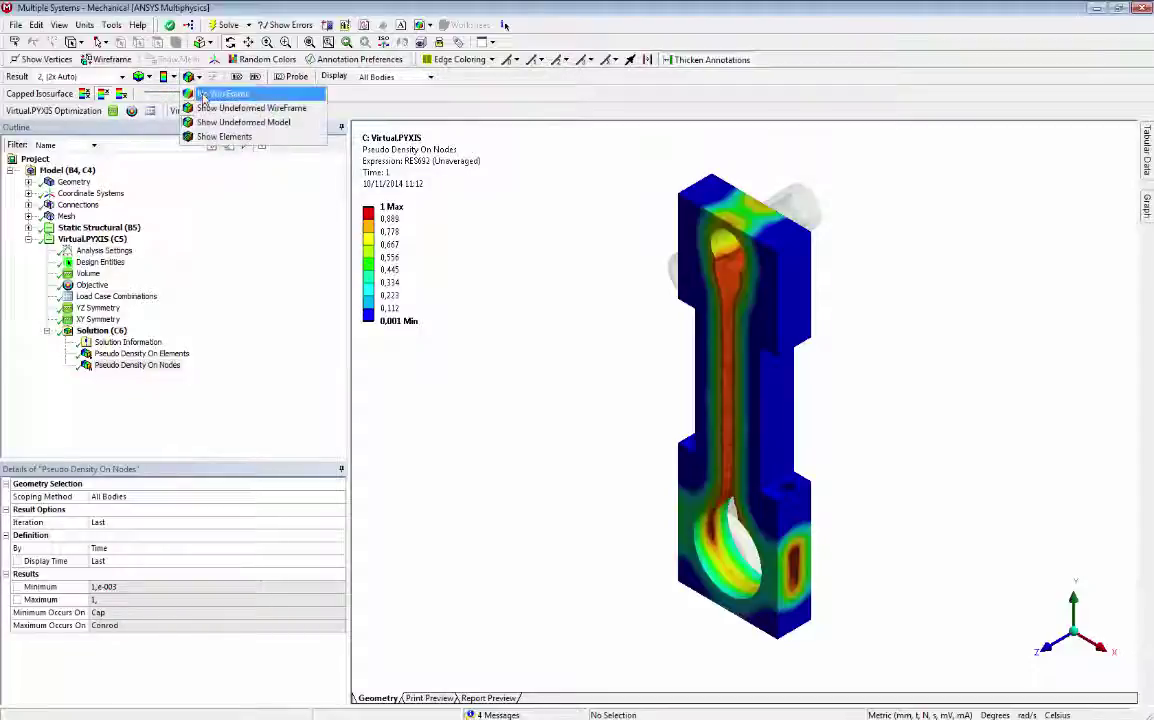
left_click(215, 122)
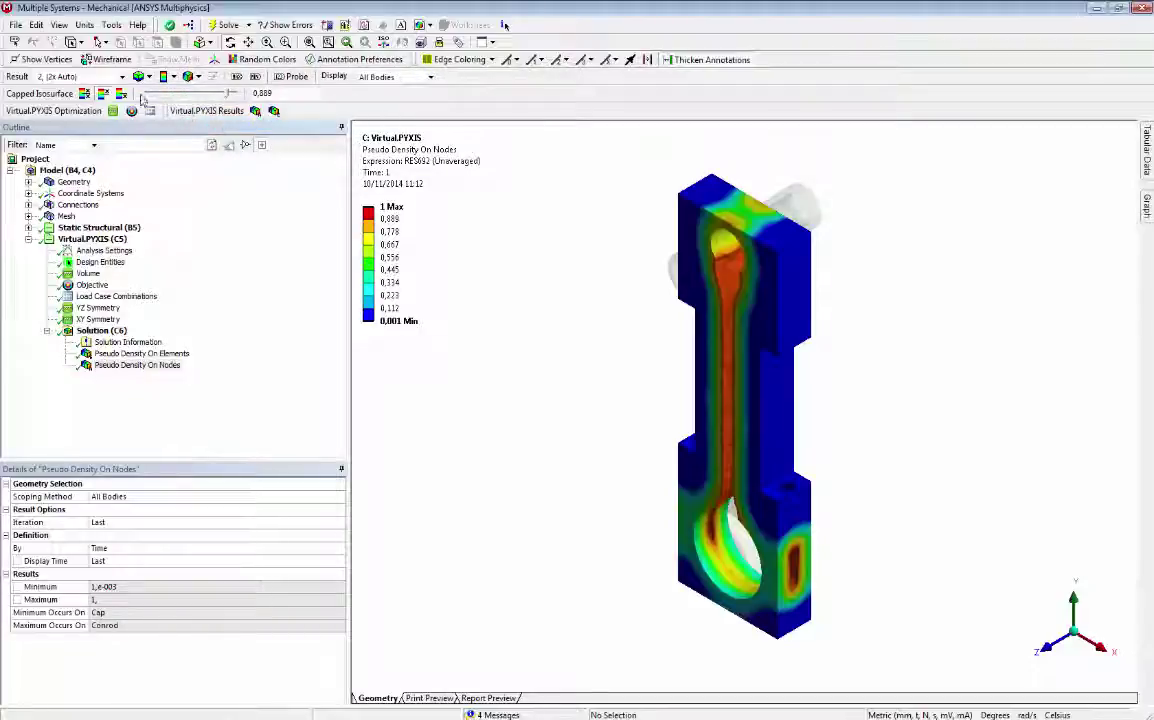
Show only material above the isosurface threshold of 0,5.
left_click(121, 94)
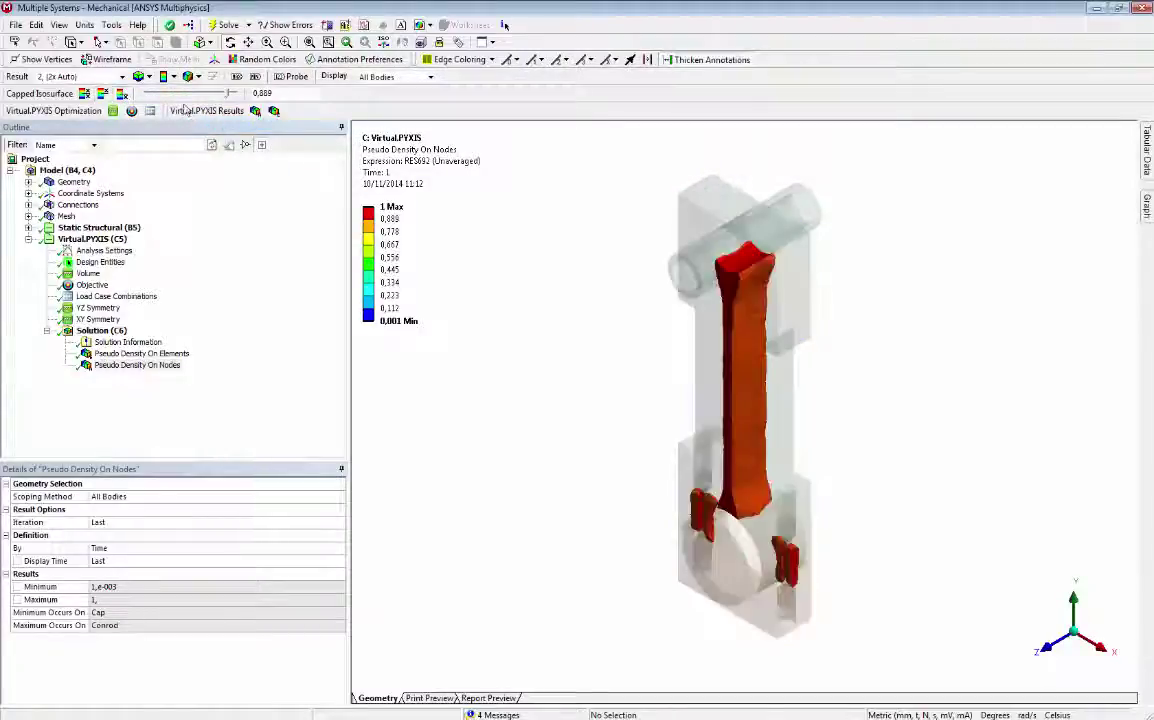
left_click(270, 93)
key("BackSpace")
key("BackSpace")
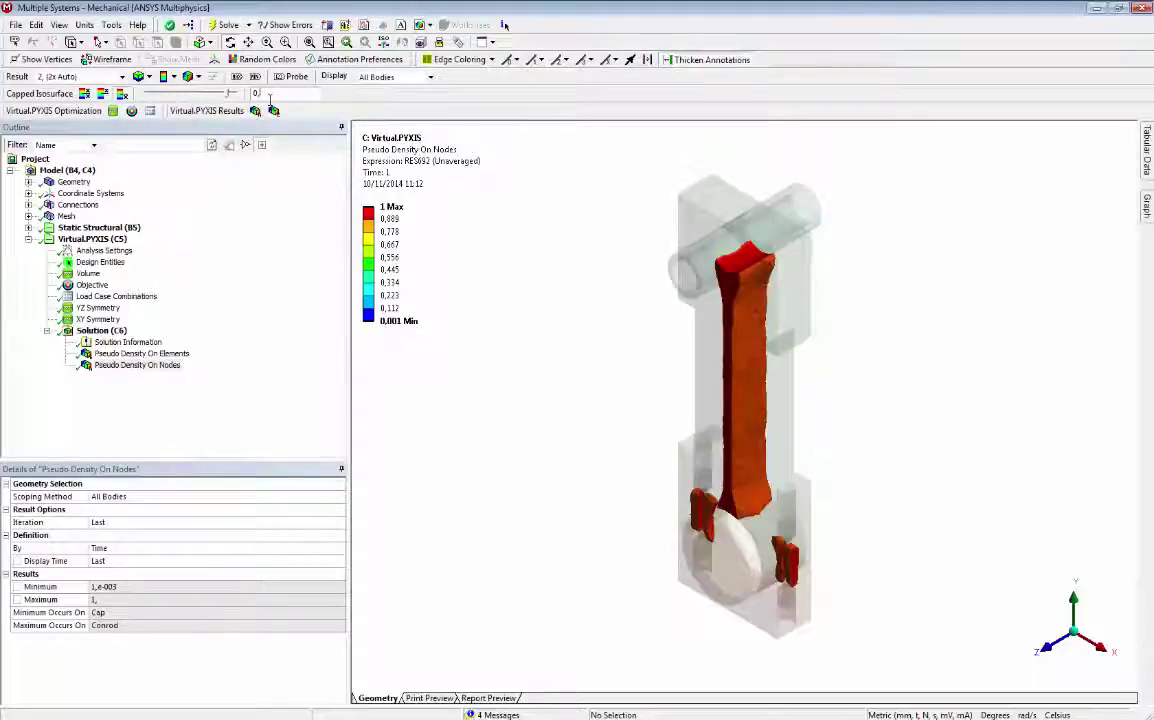
key("Return")
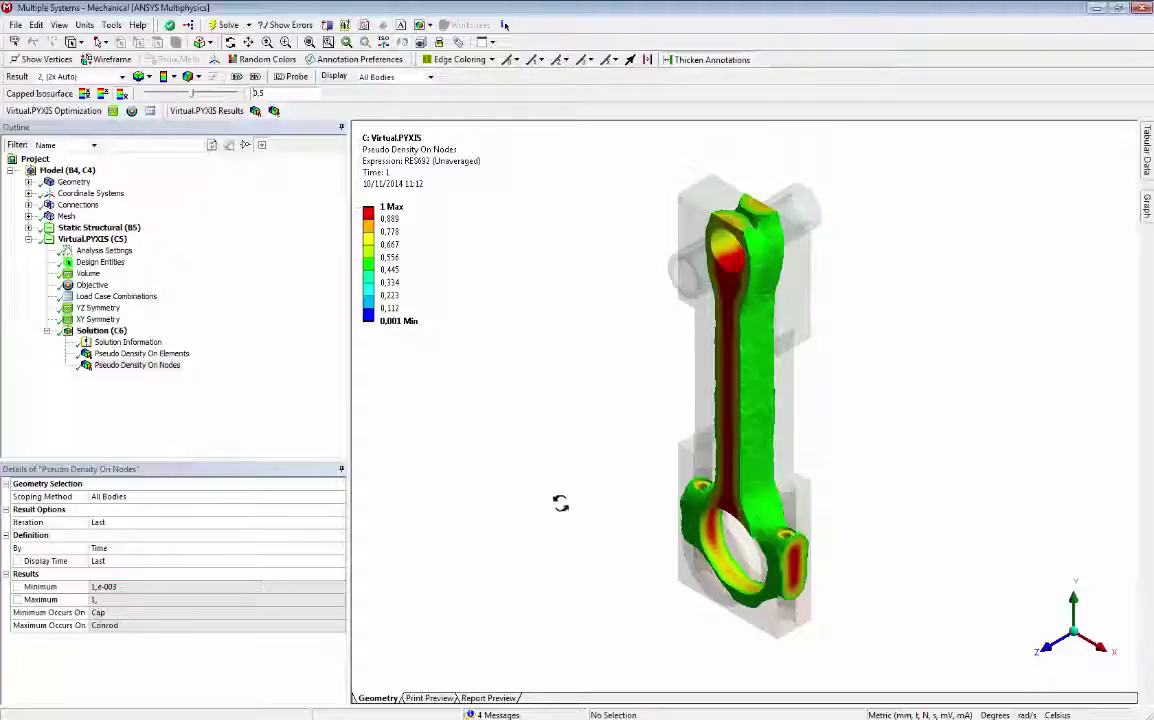
Orbit the model to view the 0,5 isosurface inside the translucent con-rod from another side.
left_click_drag(569, 500, 611, 405)
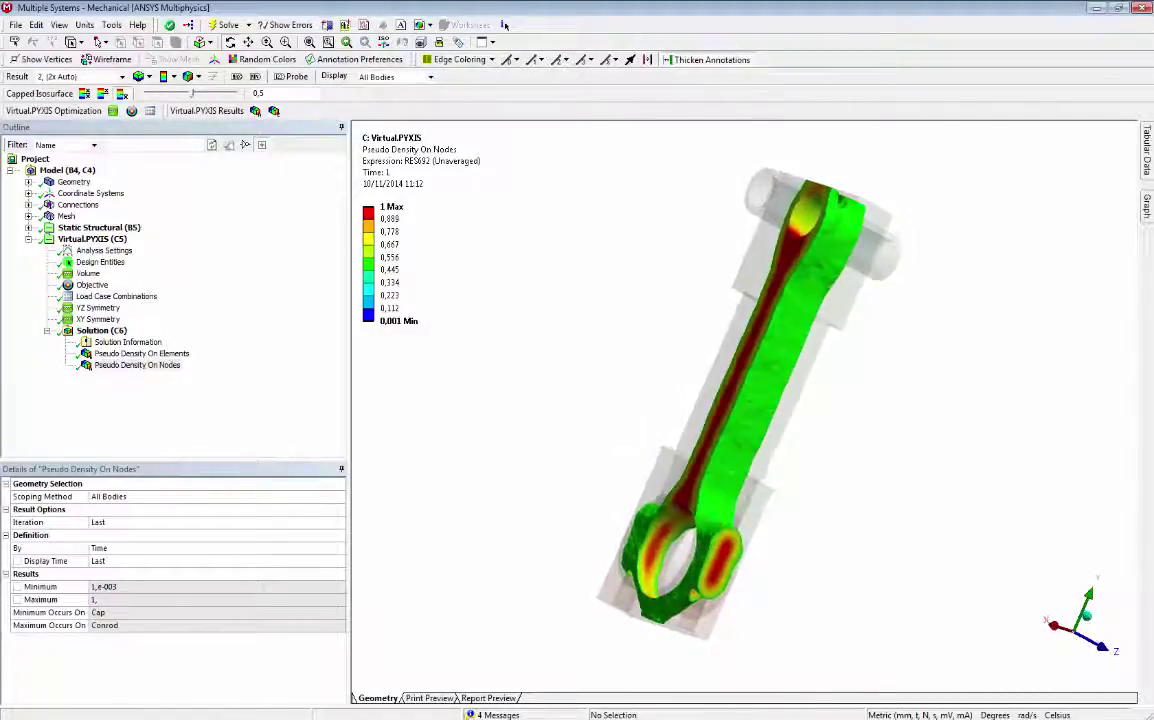